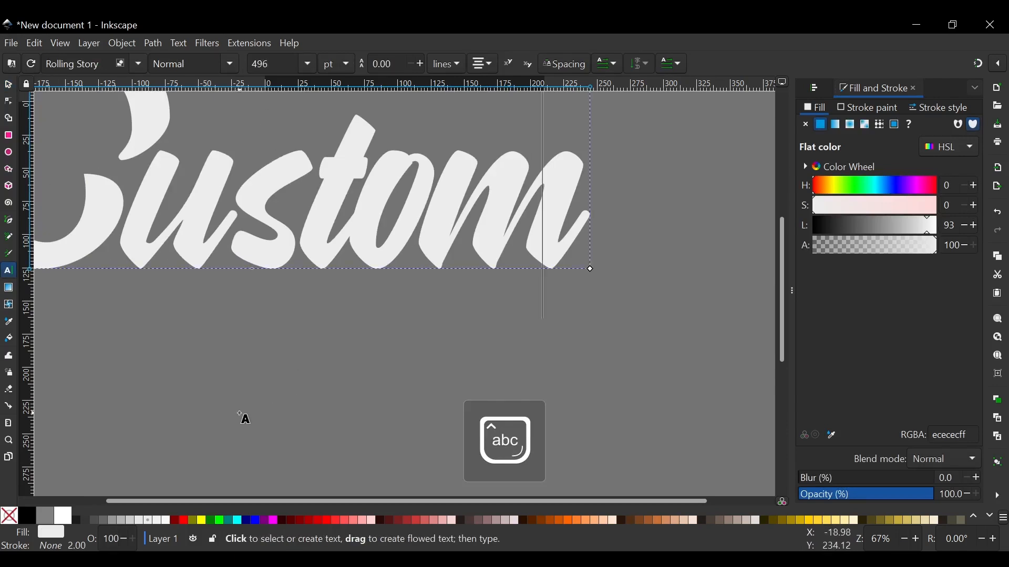
- Add a separate text object reading "Typography" below the word "Custom"
click(169, 400)
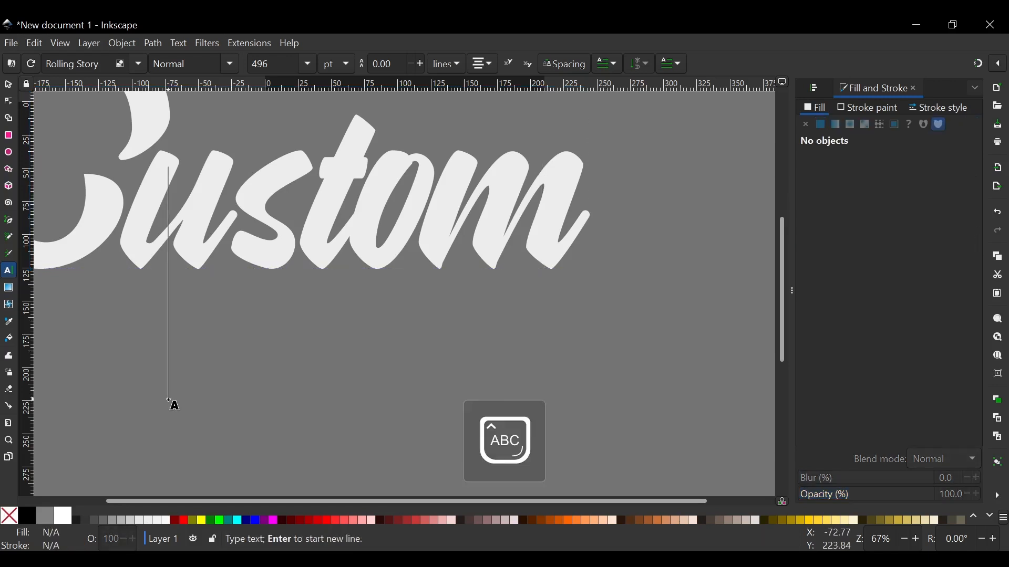
key(Caps_Lock)
text(T)
key(Caps_Lock)
text(ypo)
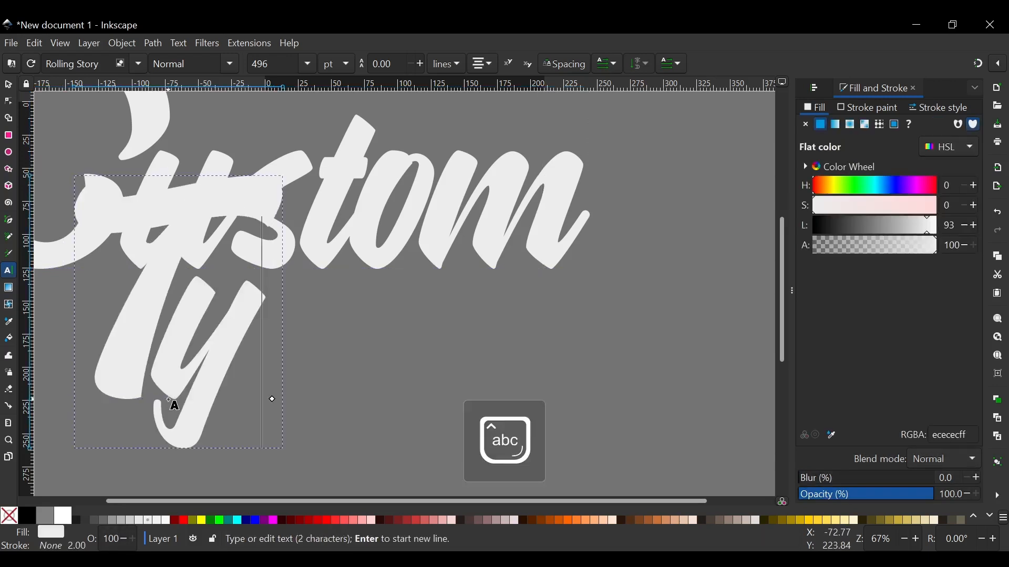
text(gra)
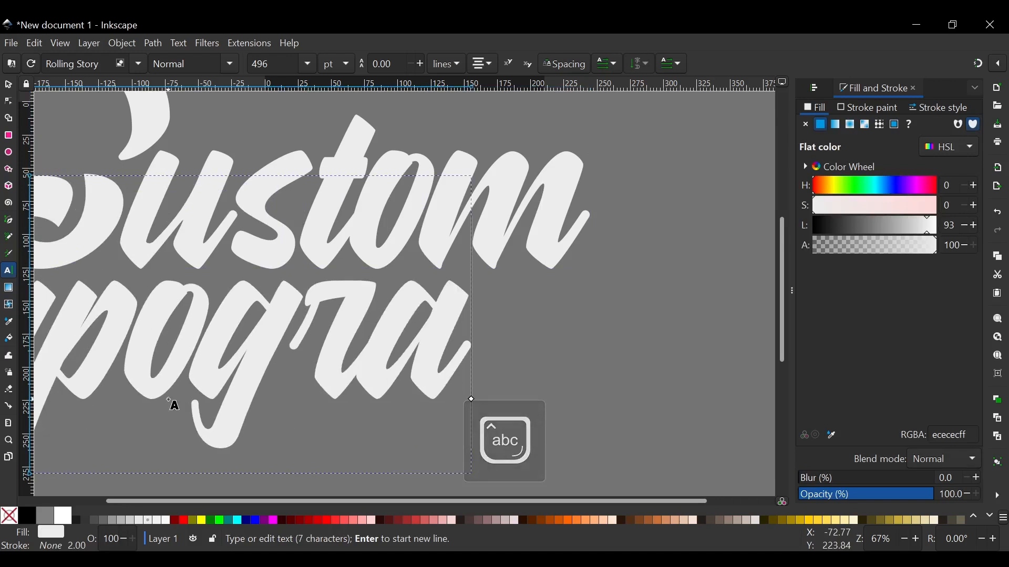
text(phy)
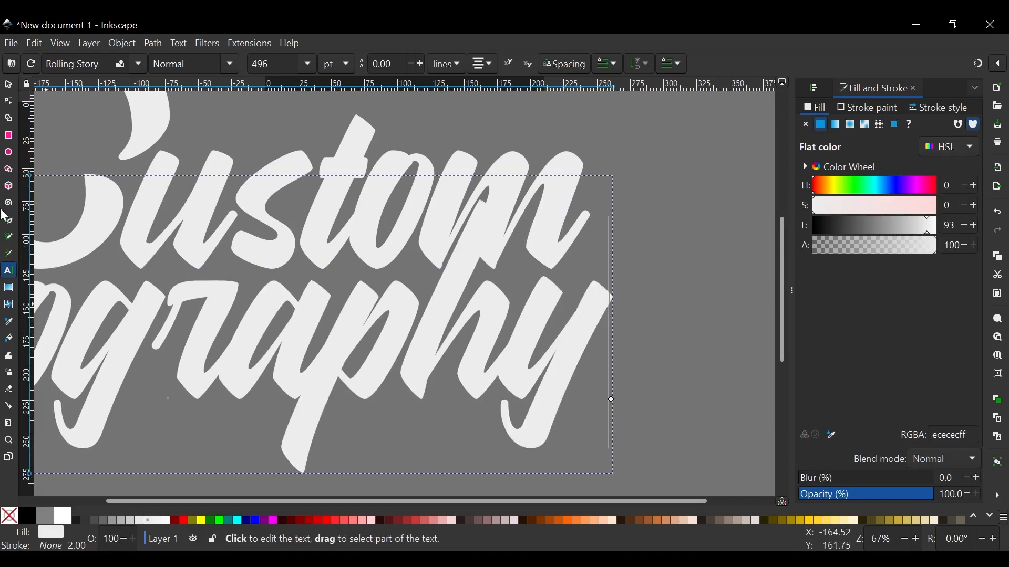
- Move "Custom" up and shift "Typography" right and slightly down so the two words stack without overlapping
click(9, 86)
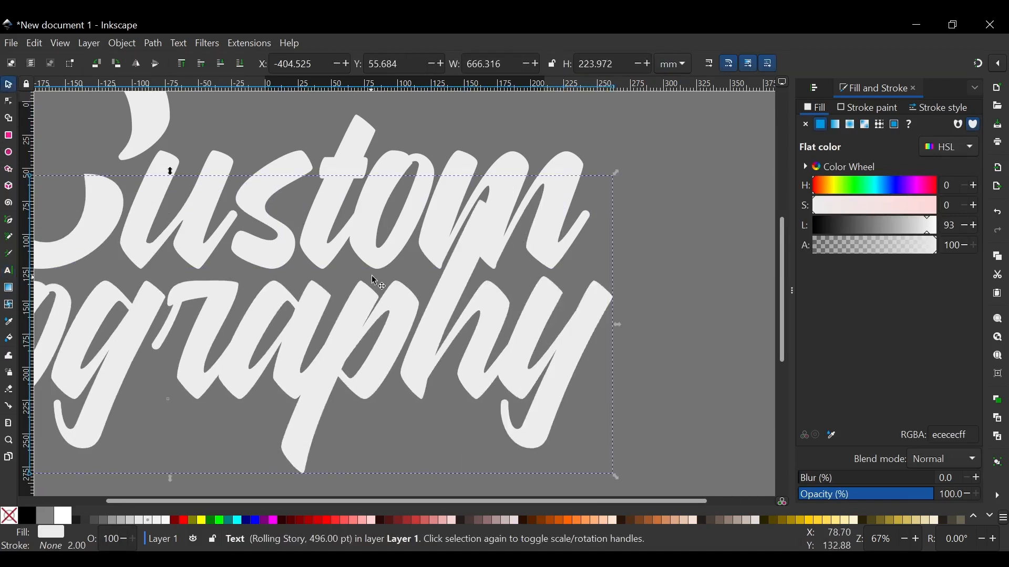
scroll(381, 250, down, 2)
scroll(382, 250, up, 3)
scroll(381, 250, left, 2)
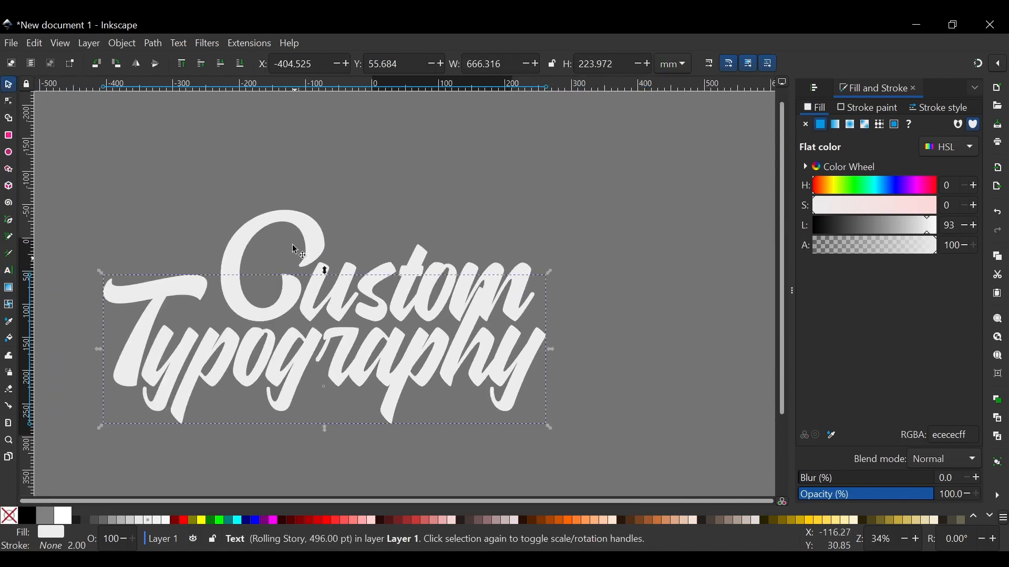
drag(306, 225, 295, 182)
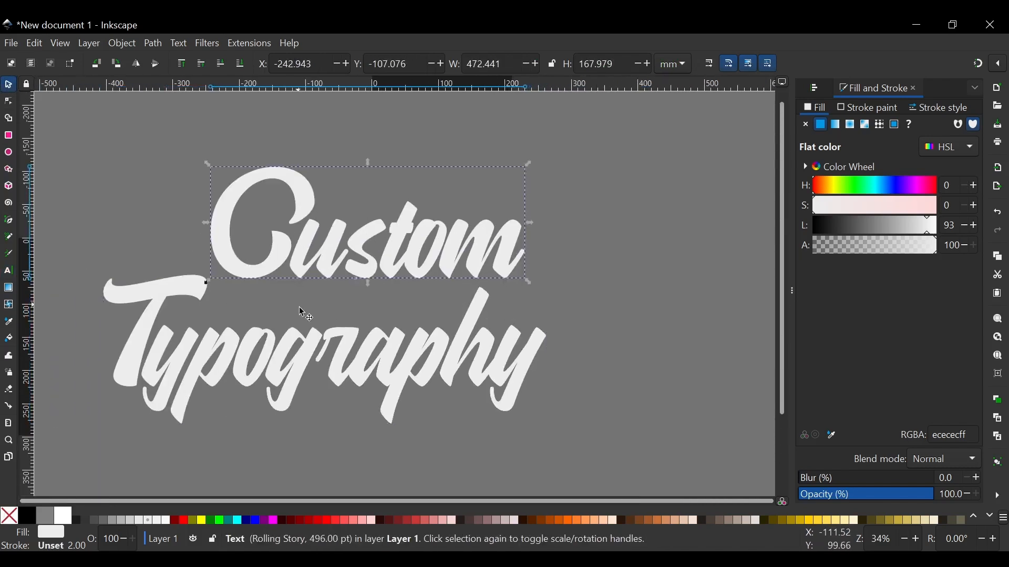
drag(338, 338, 421, 354)
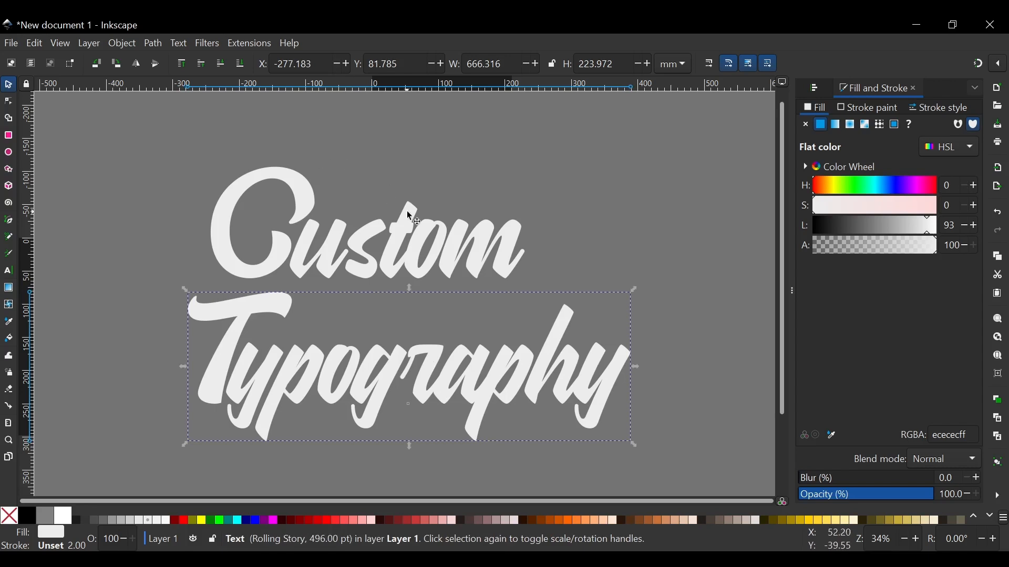
- Change the font of both "Custom" and "Typography" to Mangolia
click(407, 211)
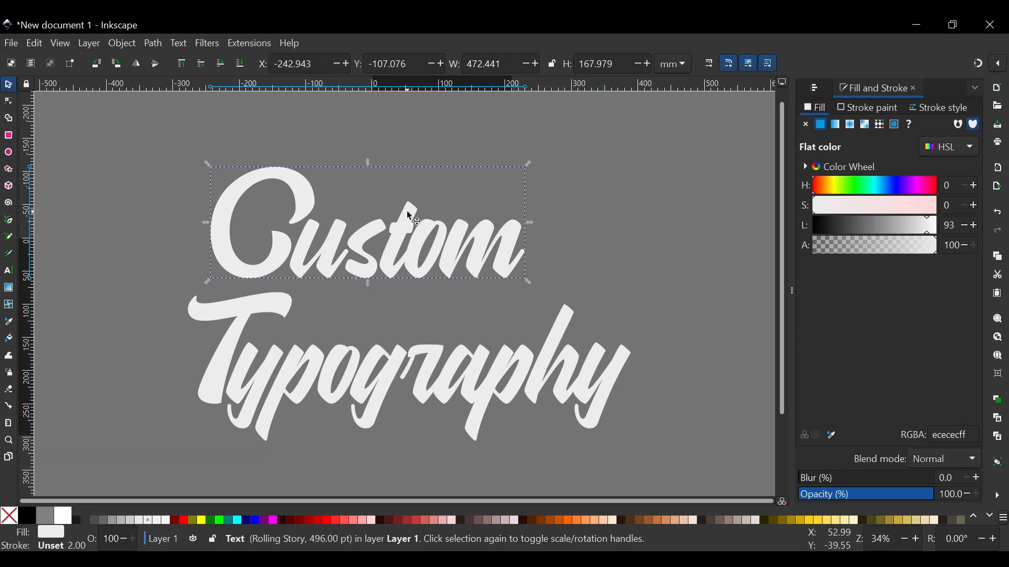
shift+click(507, 365)
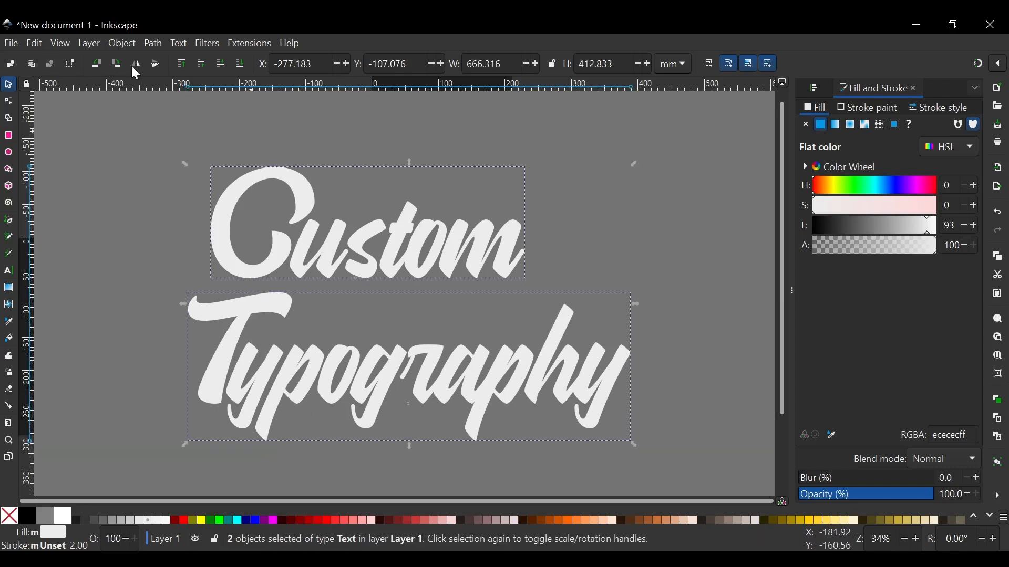
key(t)
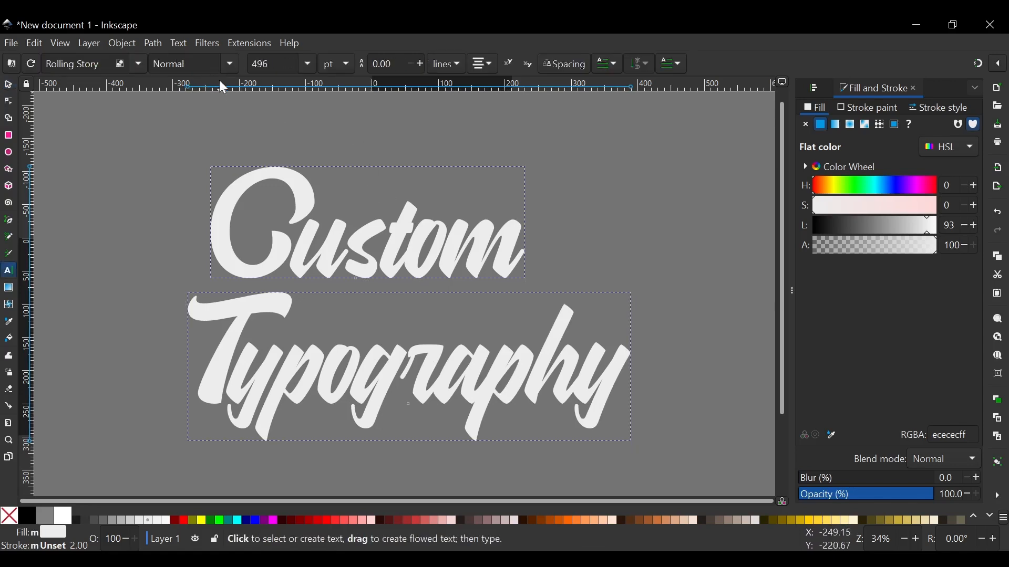
click(138, 64)
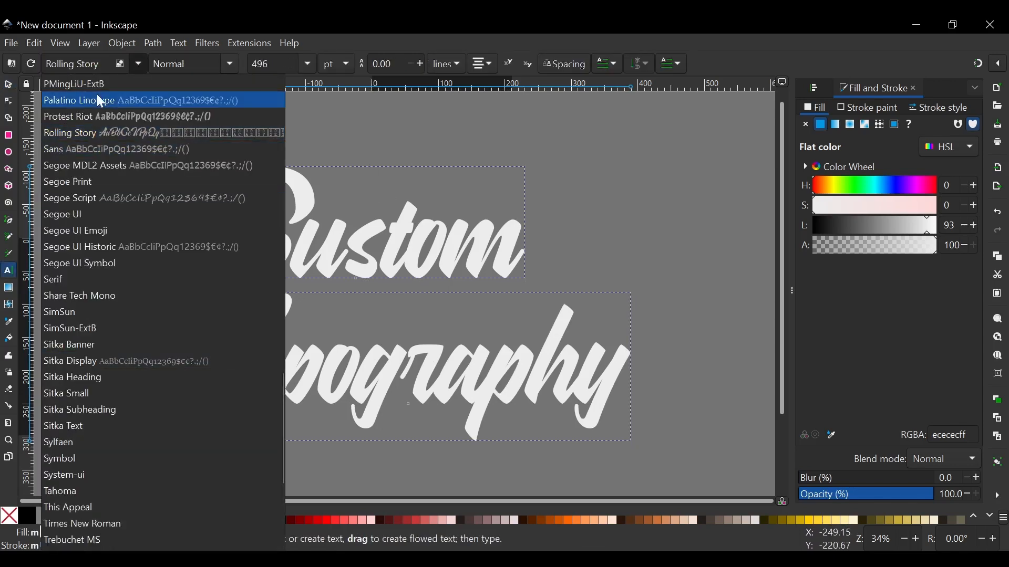
scroll(116, 182, down, 5)
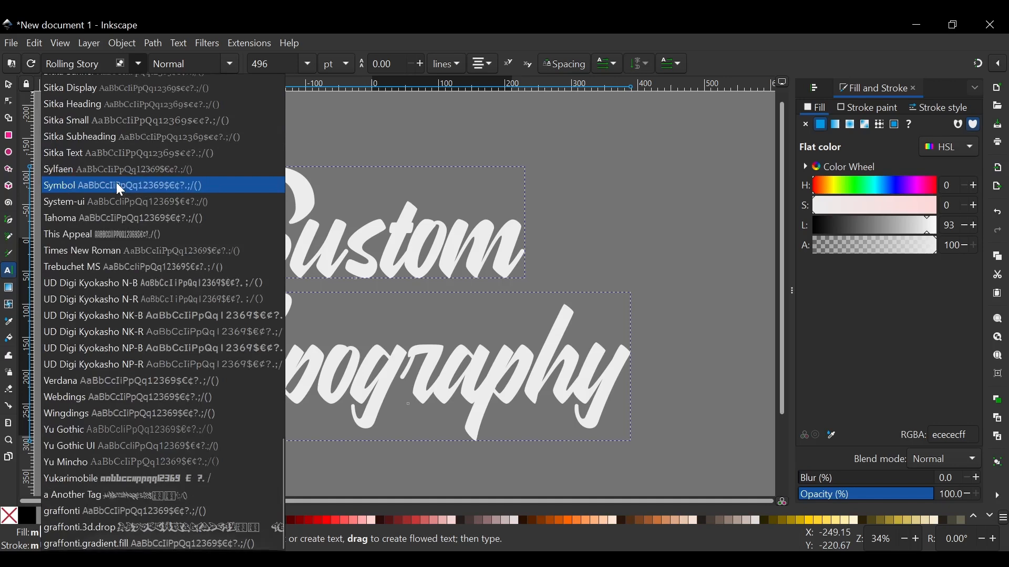
scroll(144, 247, up, 15)
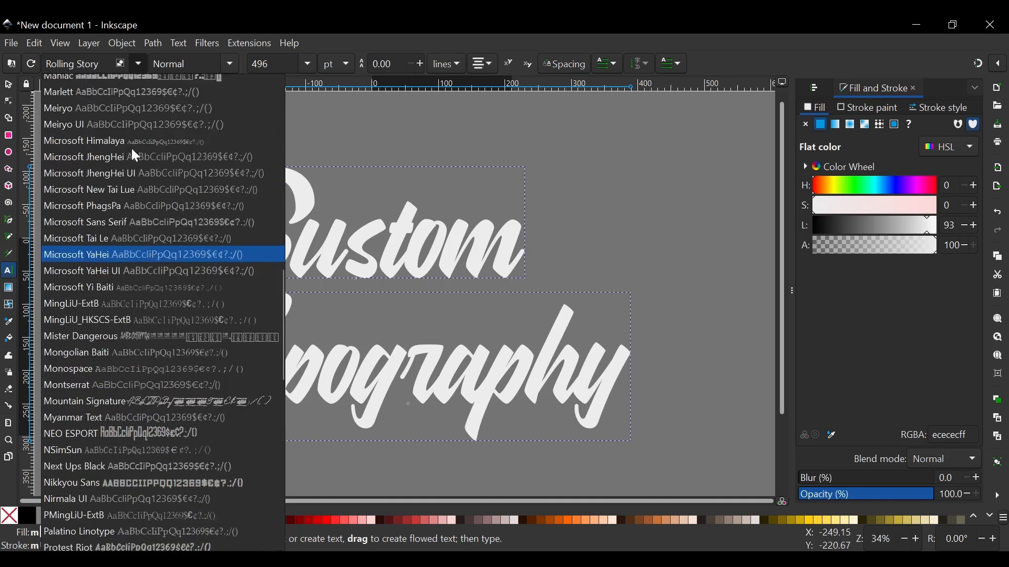
scroll(103, 356, down, 3)
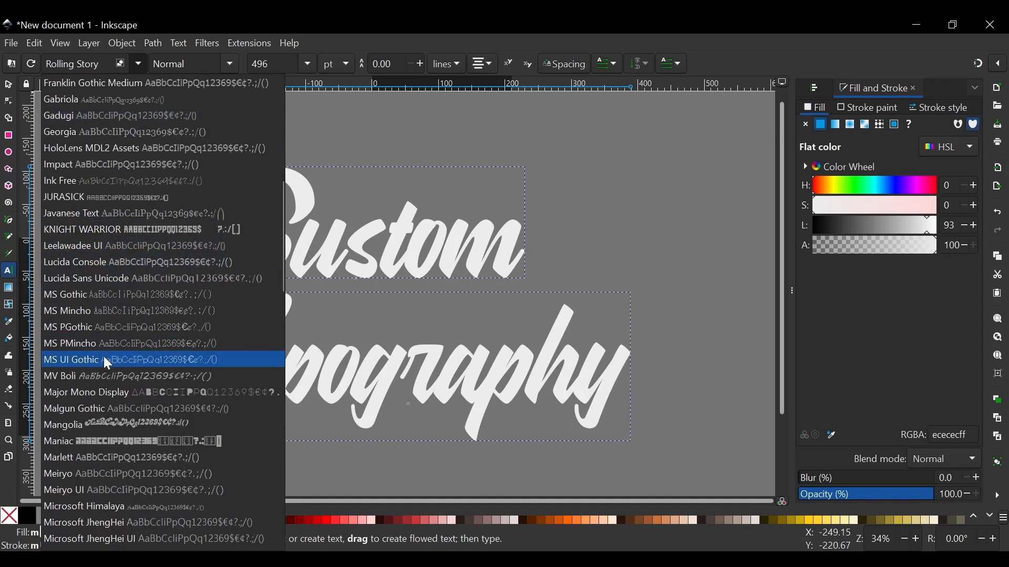
scroll(121, 368, down, 2)
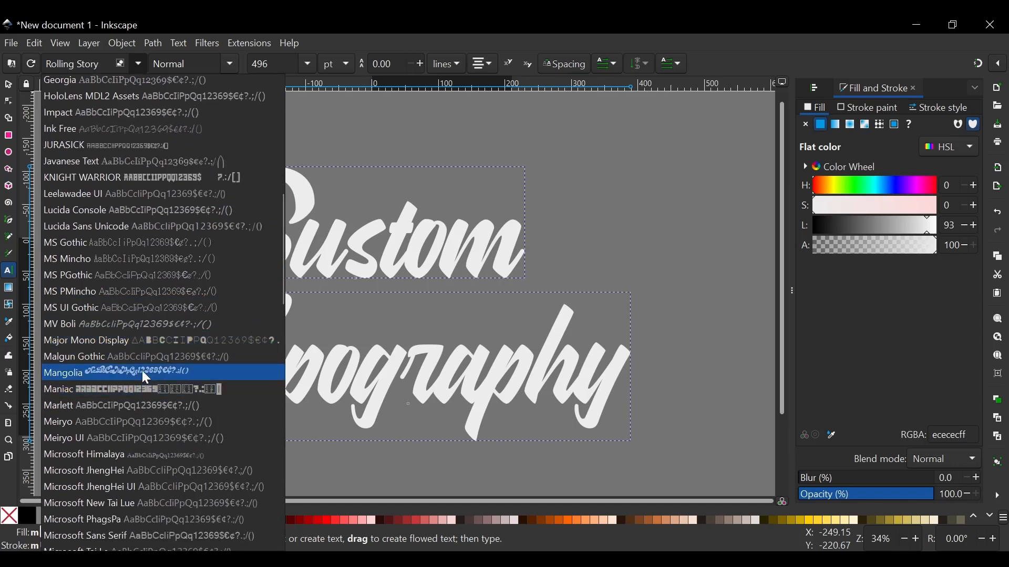
click(141, 370)
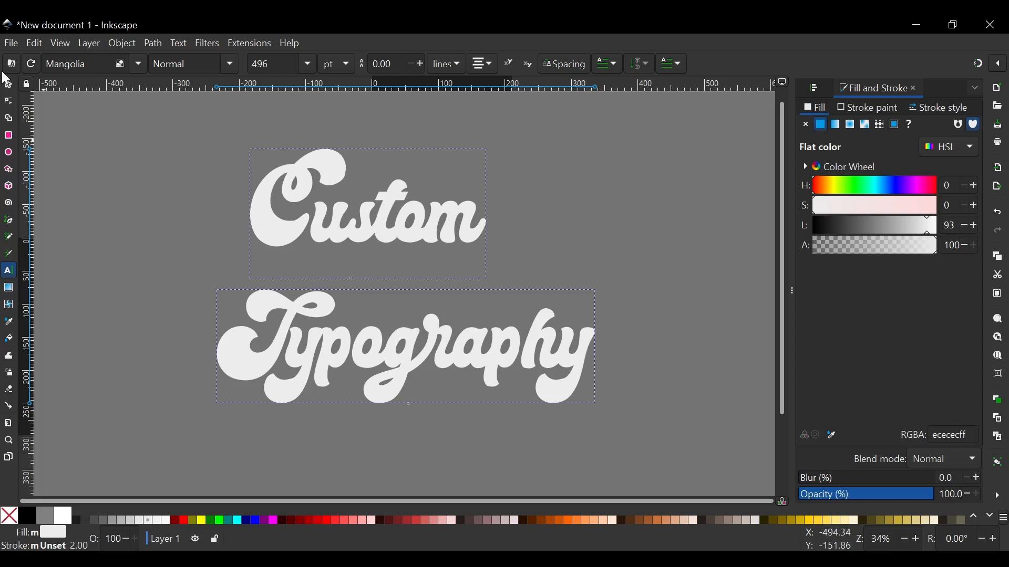
- Reposition the two words so "Custom" sits closely above the middle of "Typography", leaving "Custom" selected
click(8, 86)
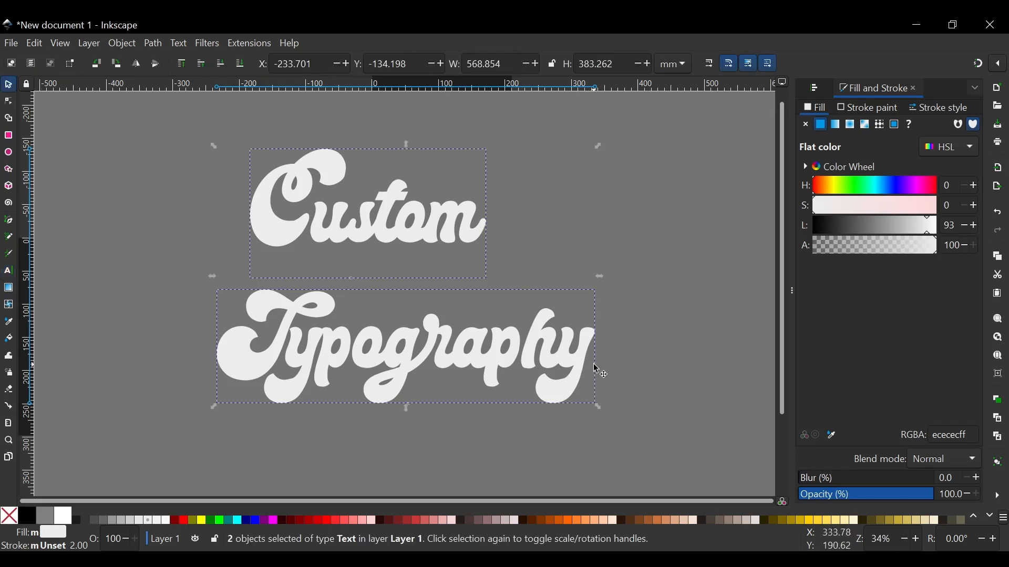
drag(579, 371, 513, 324)
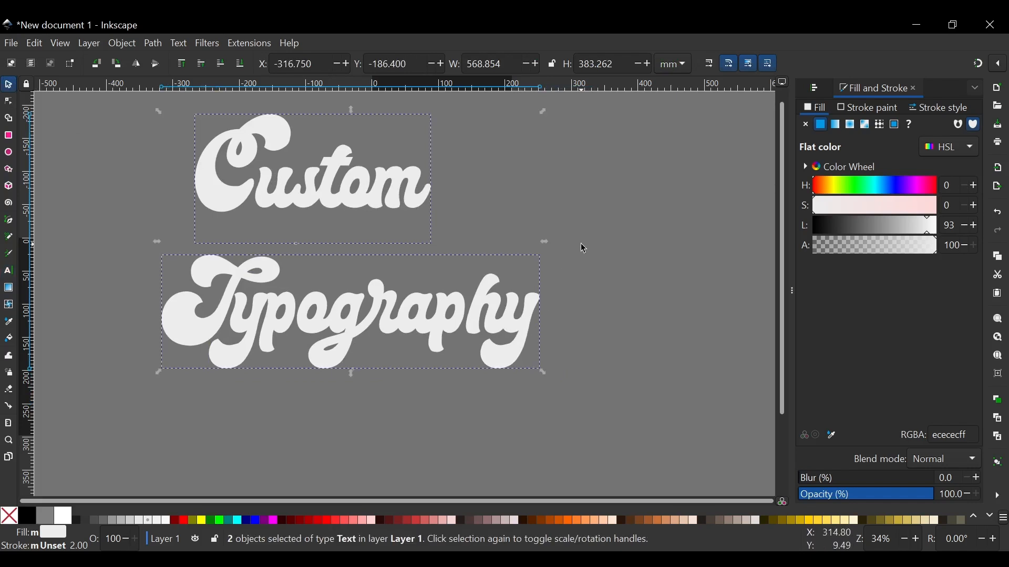
click(430, 237)
scroll(428, 236, up, 3)
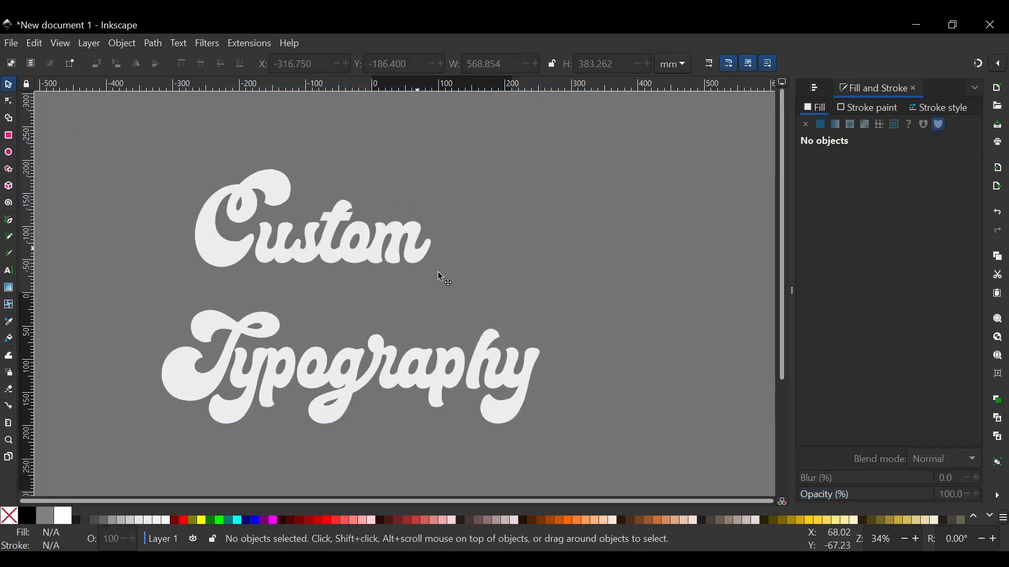
drag(428, 258, 481, 310)
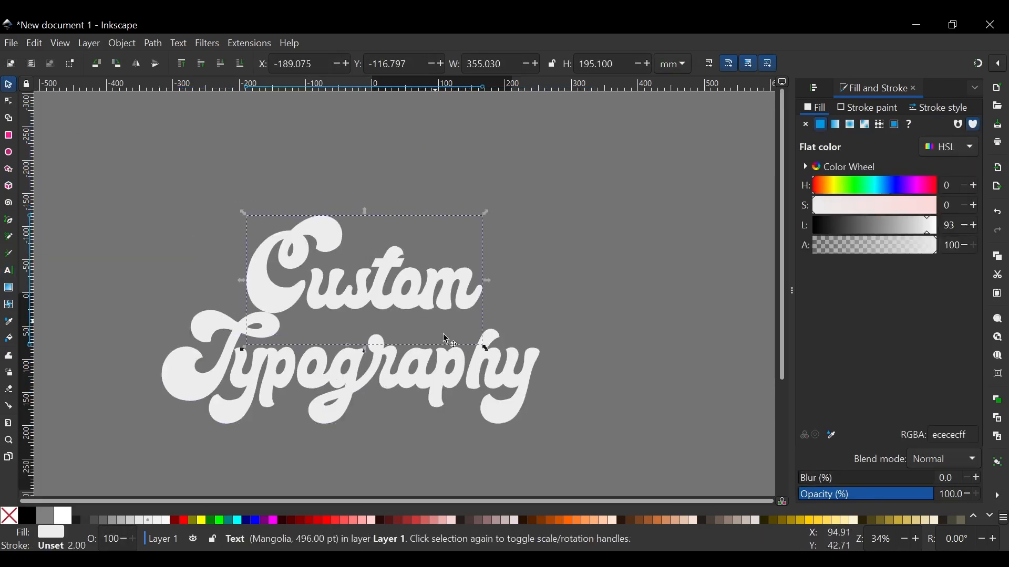
drag(458, 365, 451, 369)
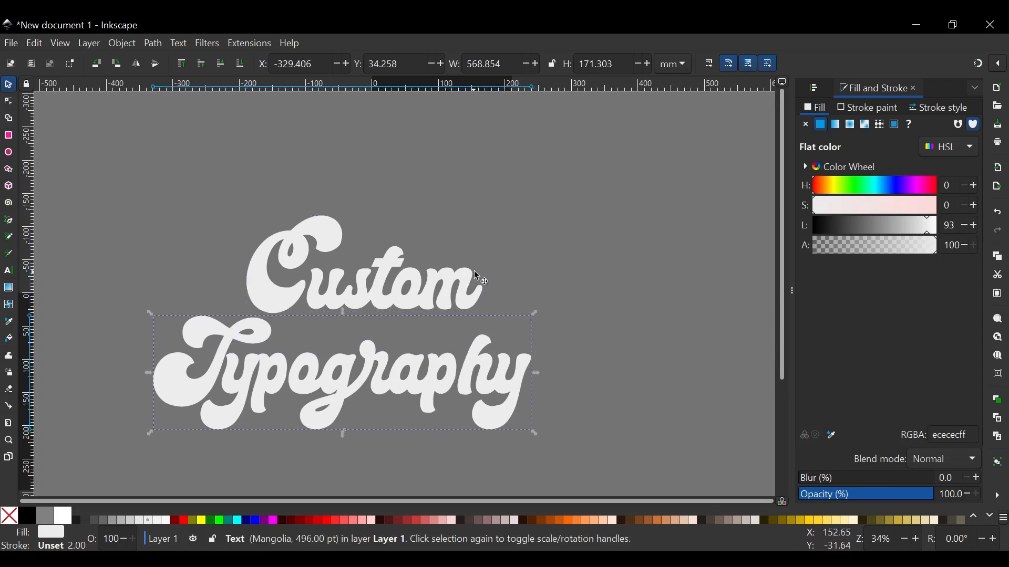
click(471, 278)
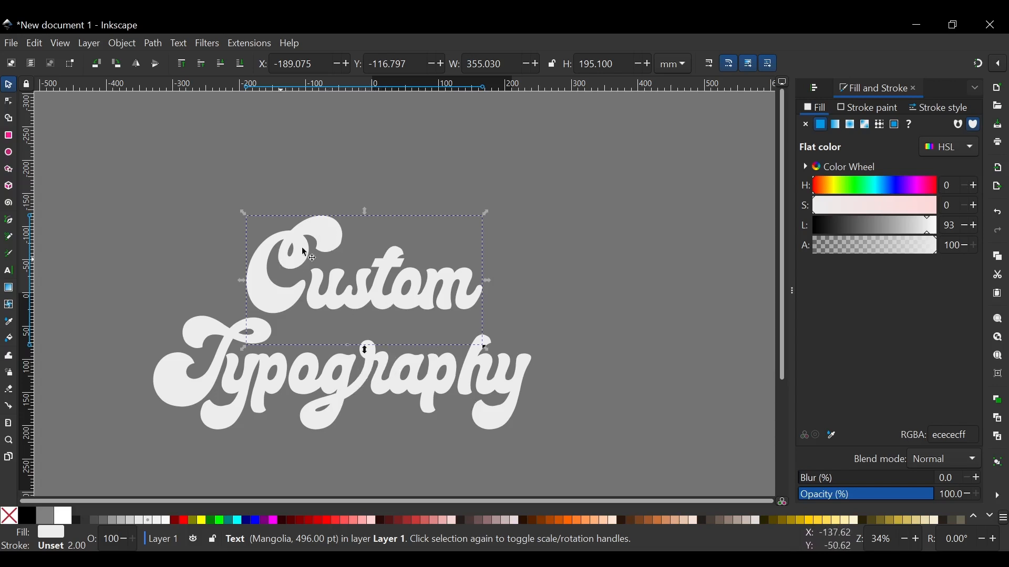
mouse_move(359, 303)
mouse_down()
mouse_move(410, 277)
mouse_move(409, 260)
mouse_move(358, 308)
mouse_up()
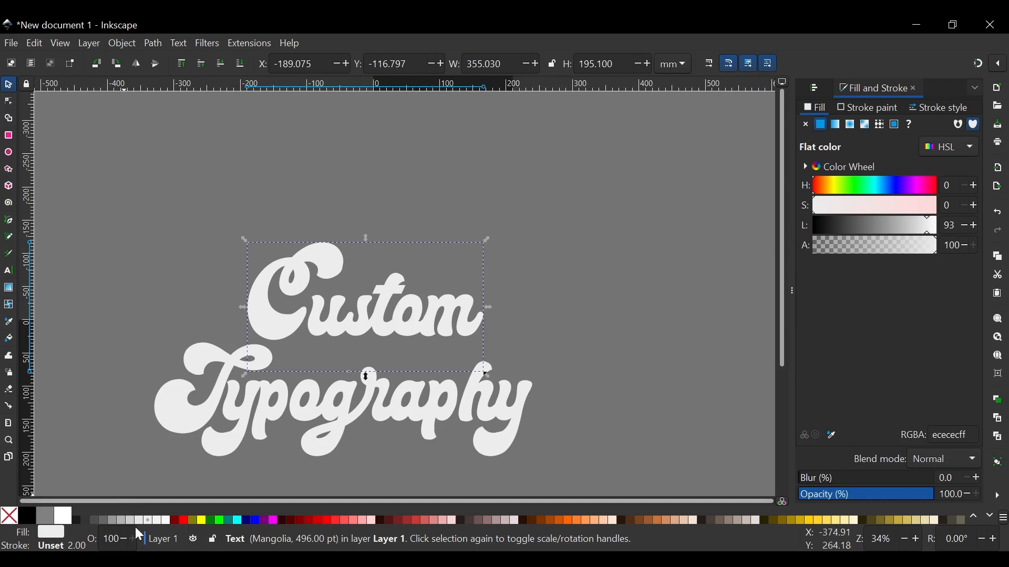
- Open the Windows Character Map, place it beside the lettering, and choose the Mangolia font in it
click(105, 562)
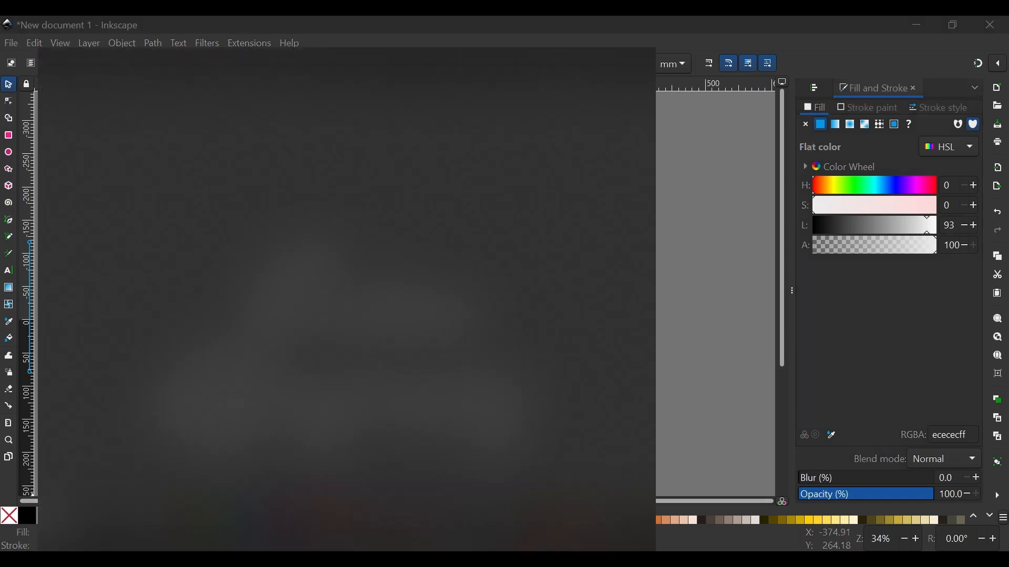
text(char)
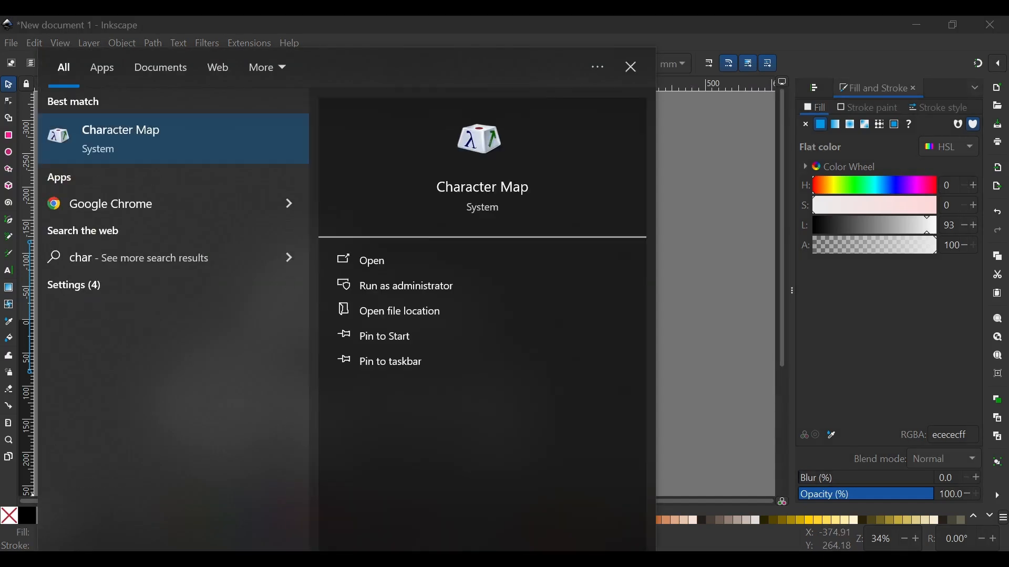
text(a)
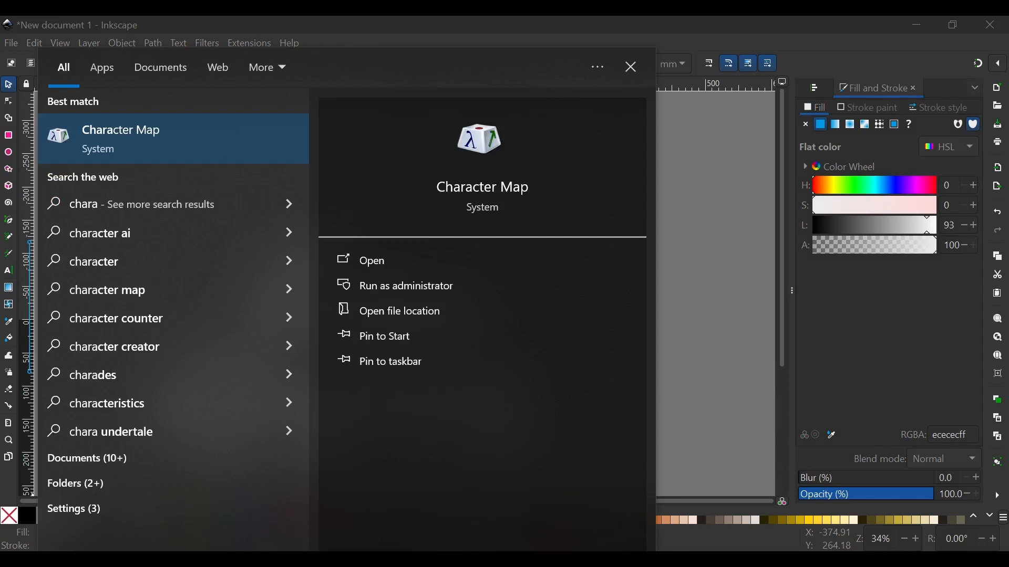
key(Return)
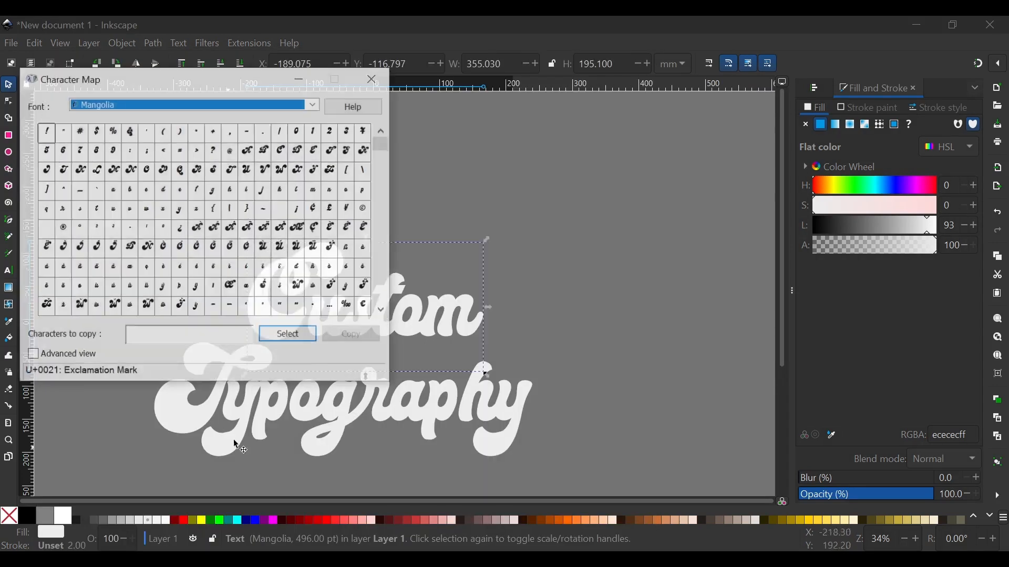
drag(217, 79, 799, 80)
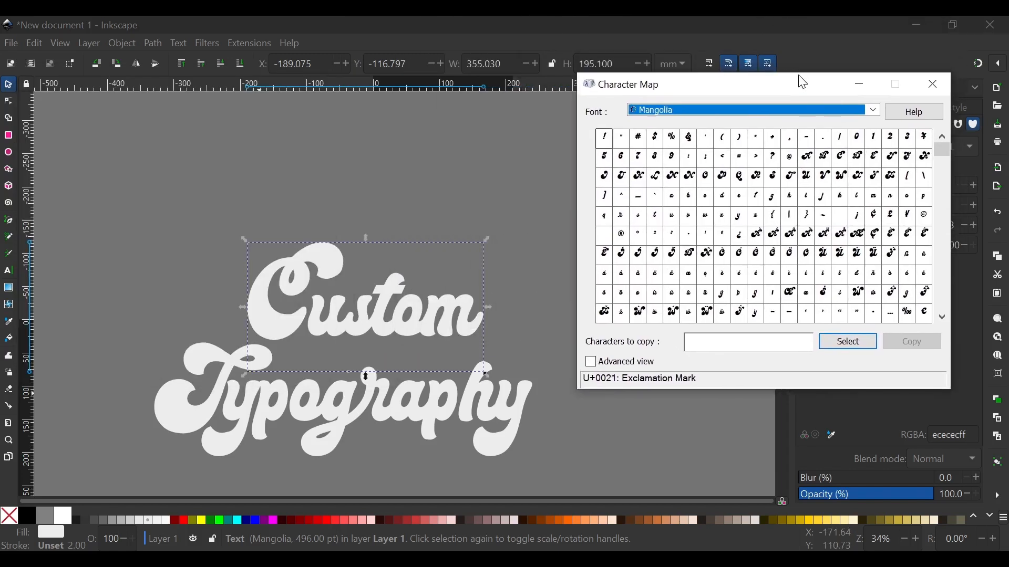
click(875, 113)
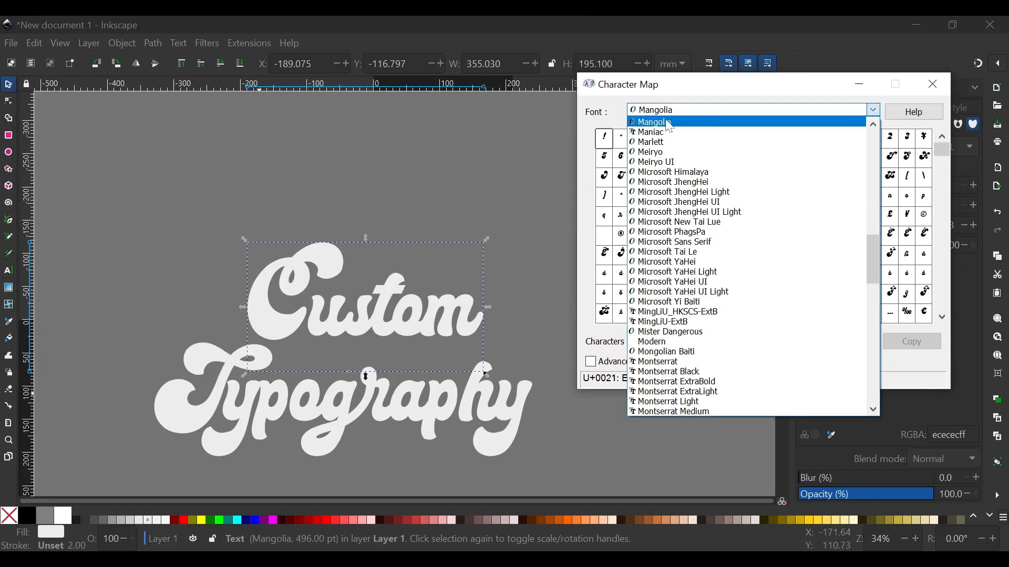
click(670, 126)
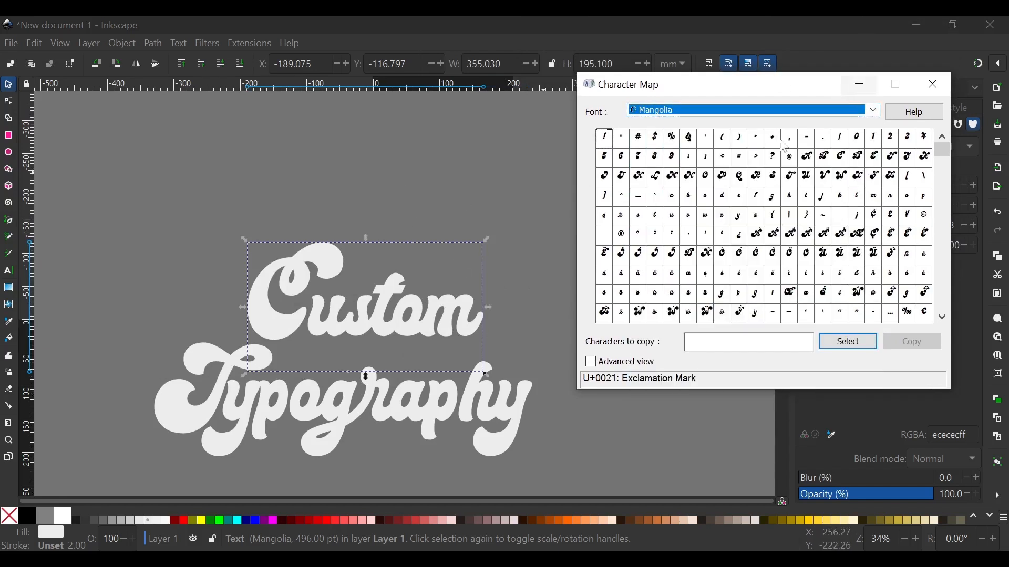
drag(827, 83, 816, 69)
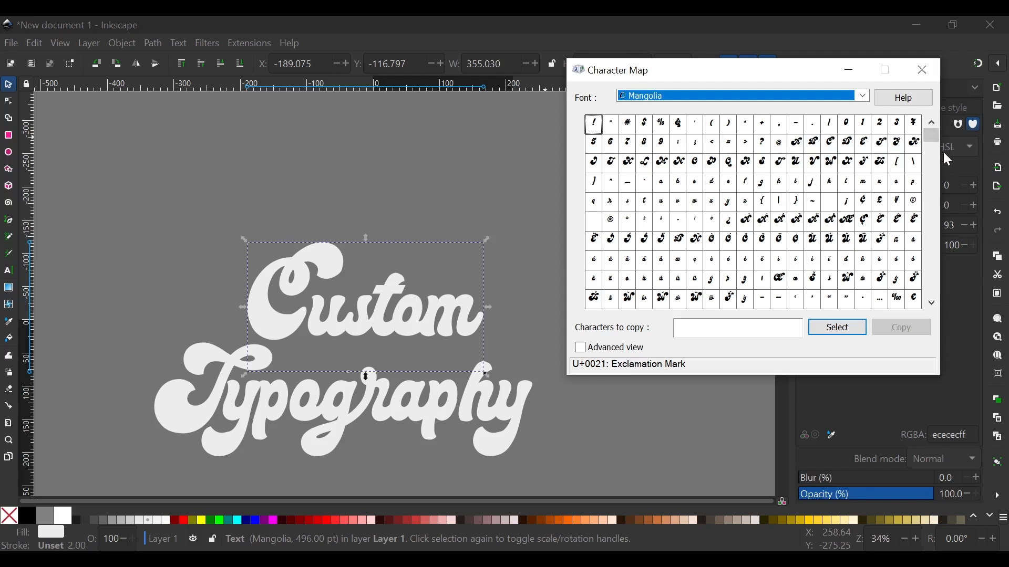
- Browse the Mangolia glyphs down to the private-use alternates and enlarge the swash m, U+F078
drag(936, 135, 935, 150)
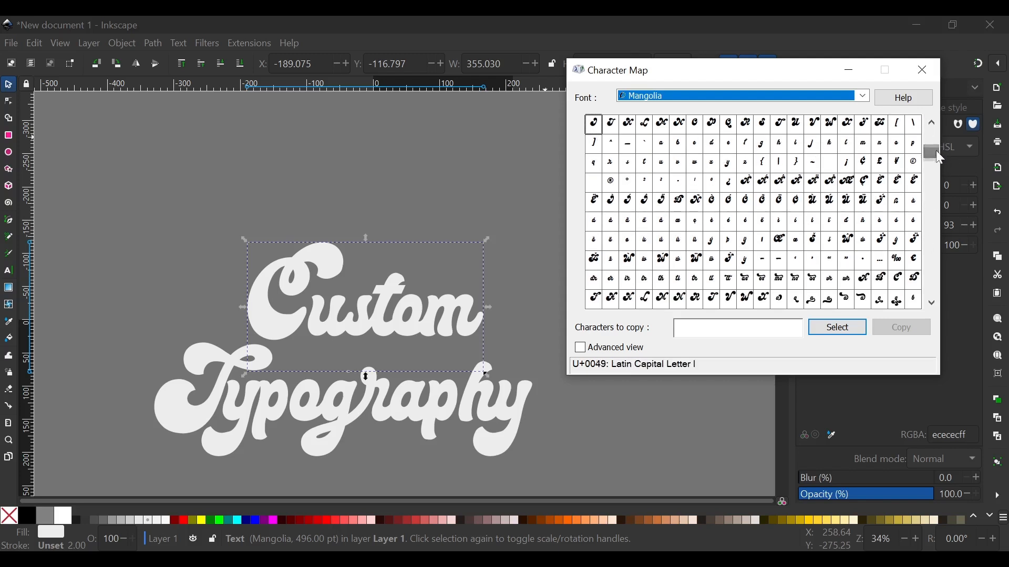
click(932, 304)
click(932, 304)
click(932, 304)
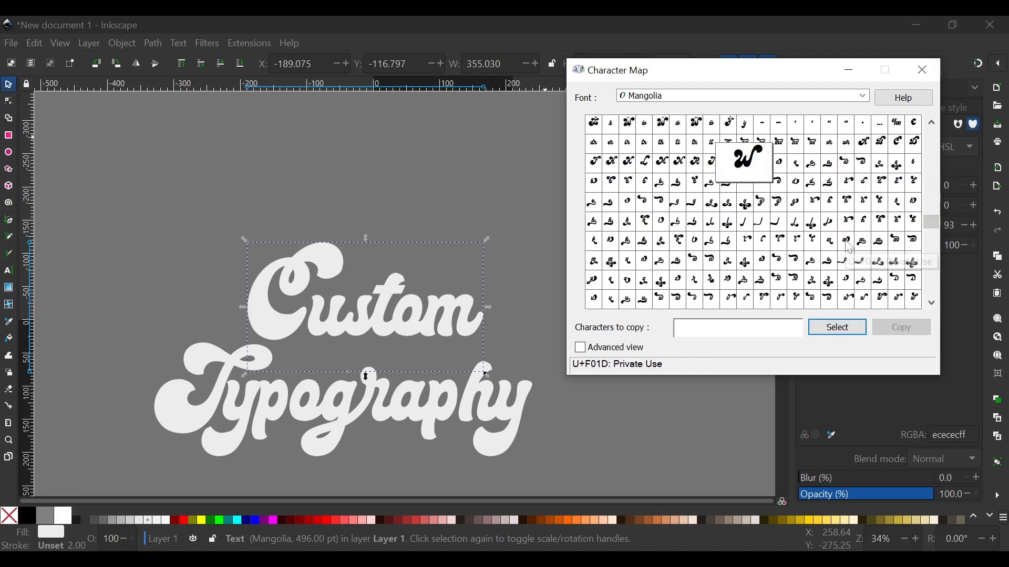
click(846, 240)
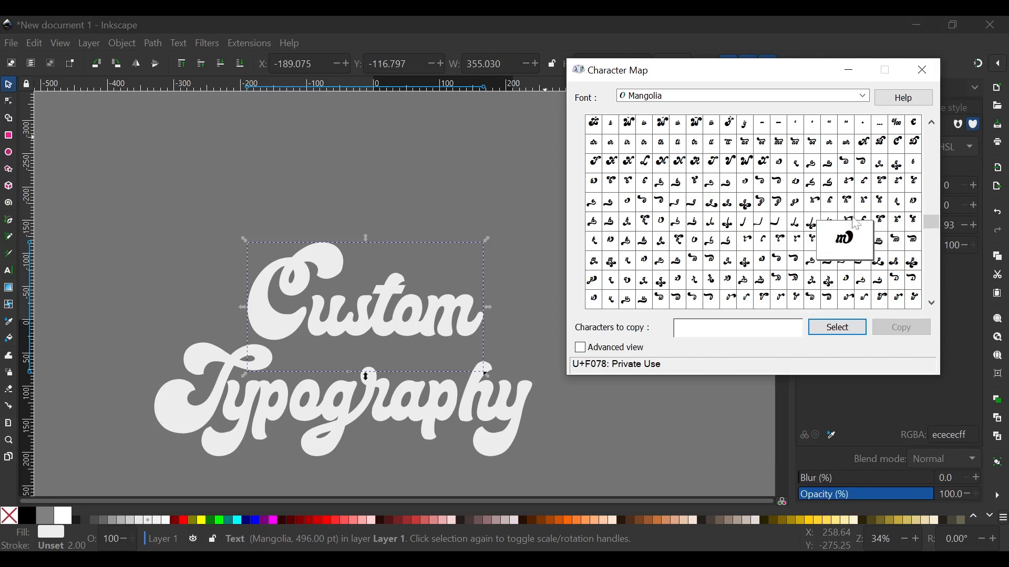
- Copy the swash m, U+F078, from the Character Map and minimize that window to return to the lettering
click(858, 331)
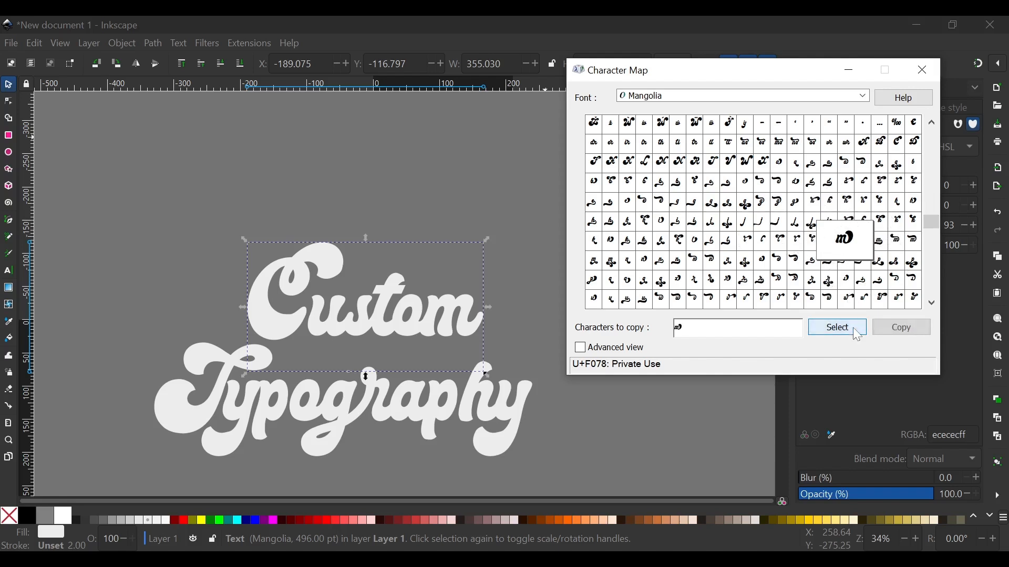
click(904, 331)
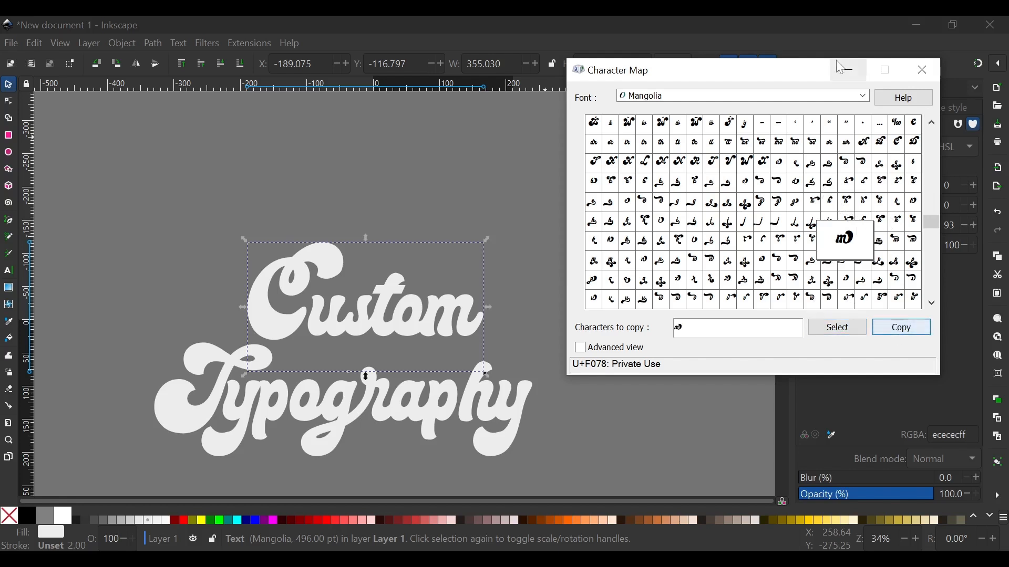
click(851, 84)
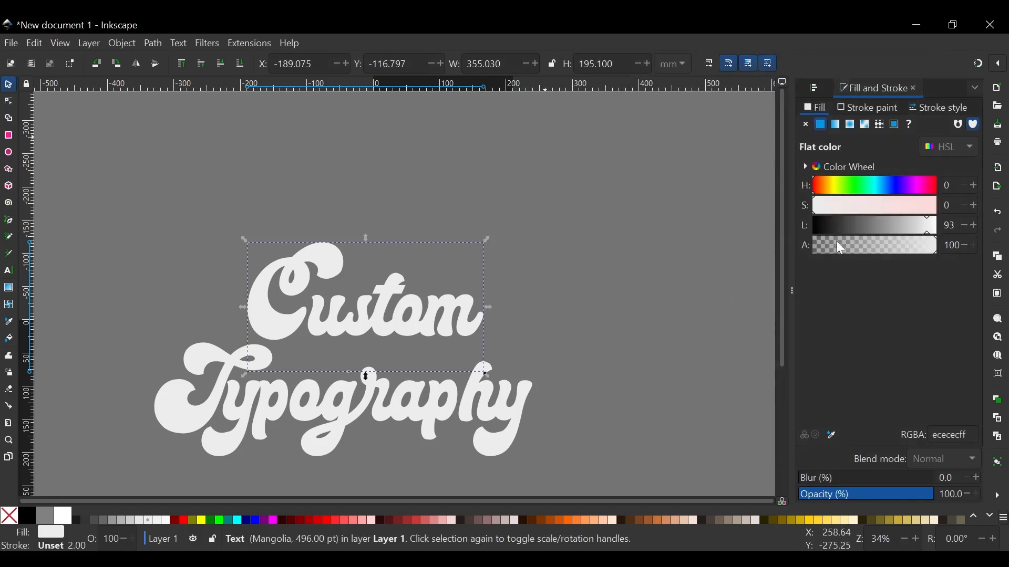
- Replace the final m of "Custom" with the copied swash m
scroll(371, 266, down, 3)
scroll(371, 266, up, 1)
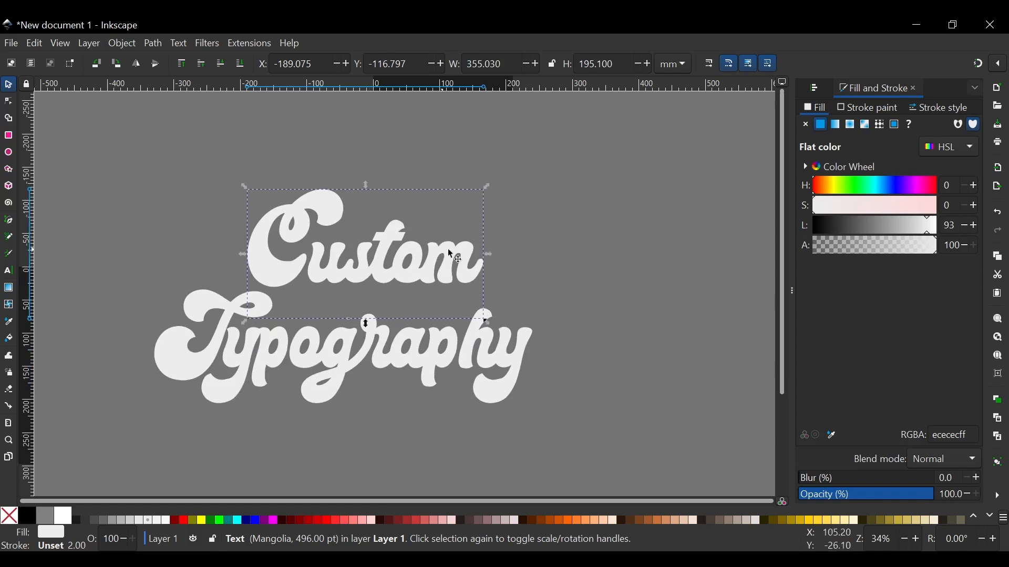
double_click(471, 251)
click(479, 266)
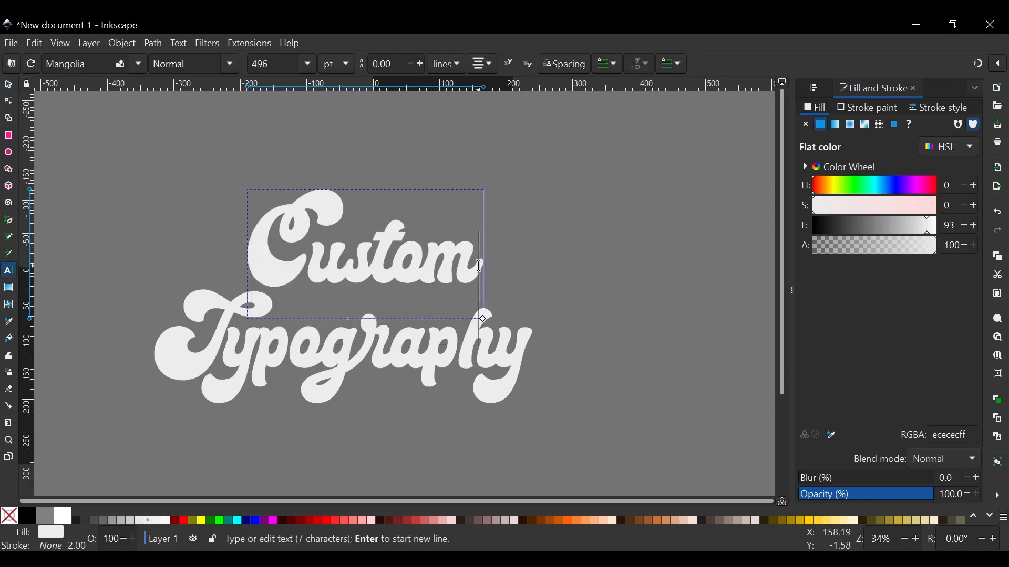
key(BackSpace)
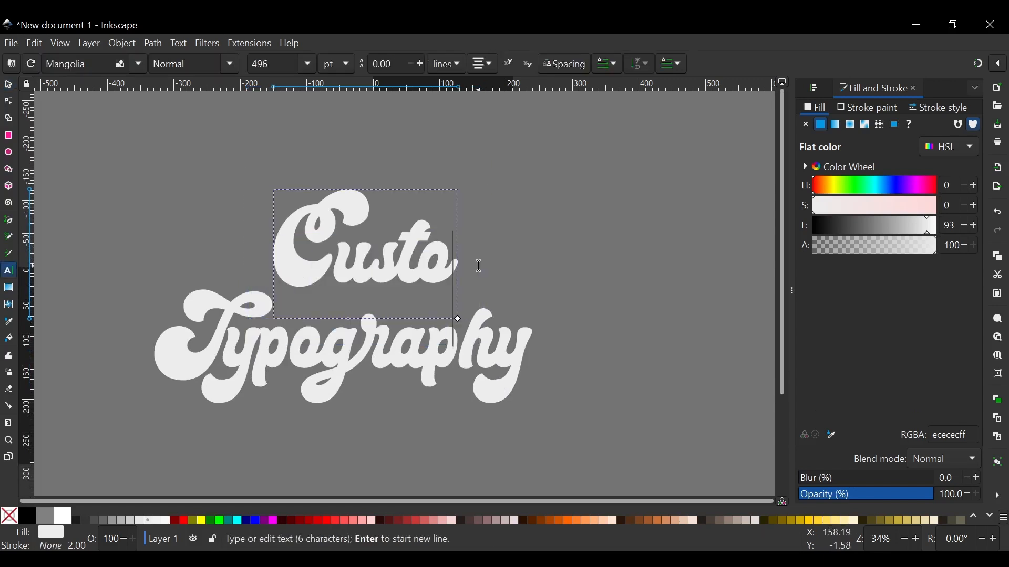
text(m)
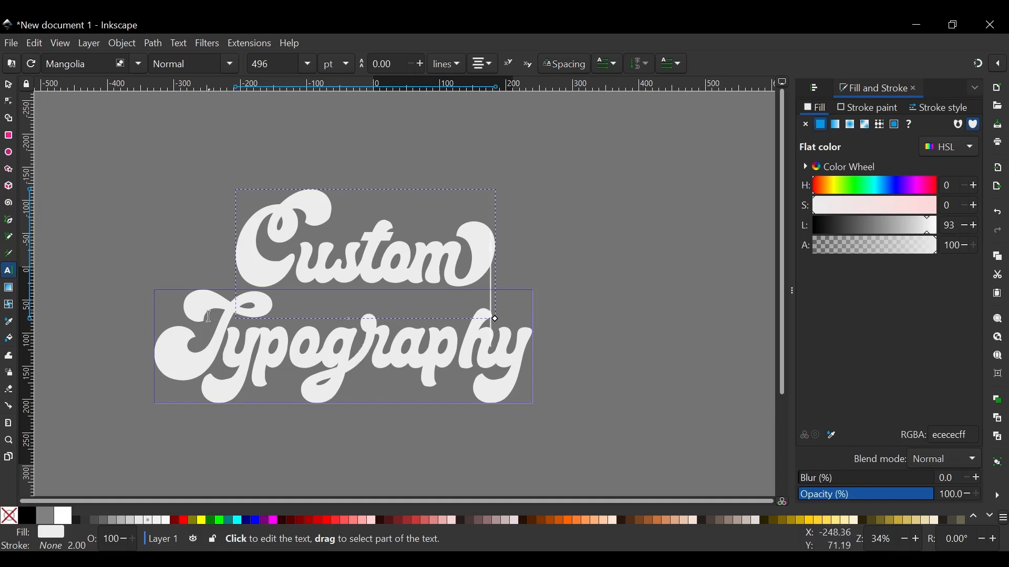
- Delete the letters "gr" from the middle of "Typography"
click(355, 343)
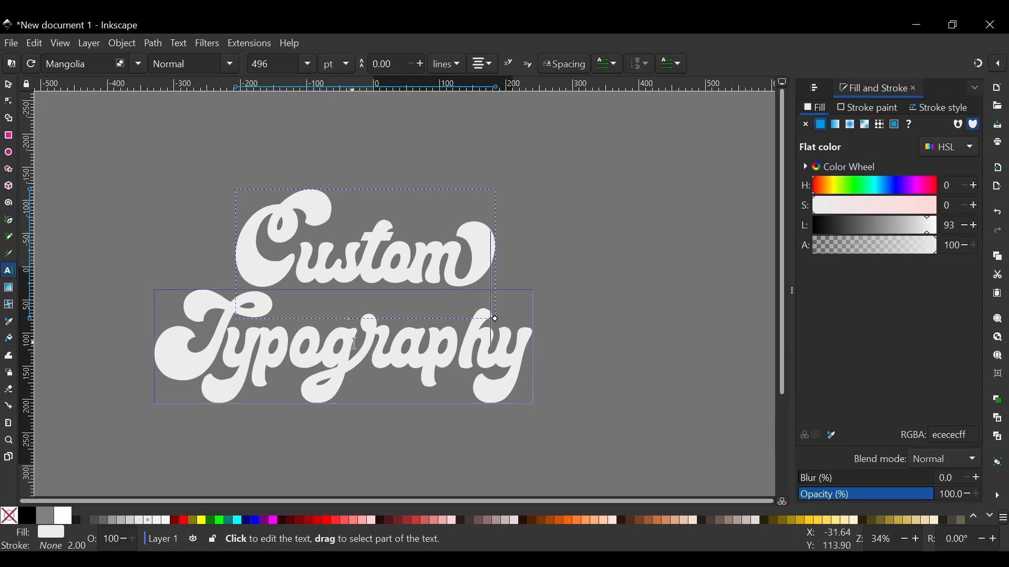
click(366, 362)
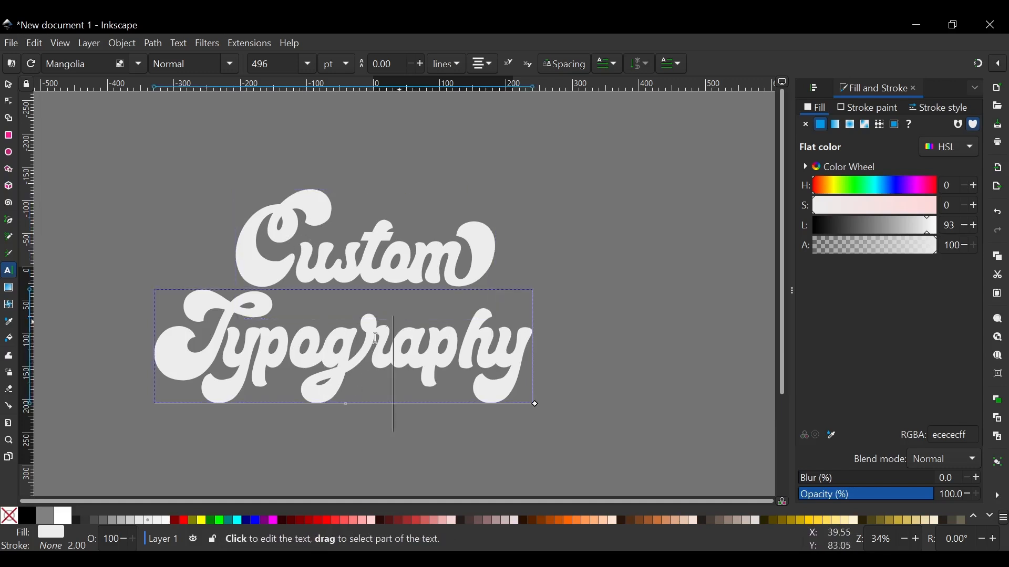
key(BackSpace)
key(BackSpace)
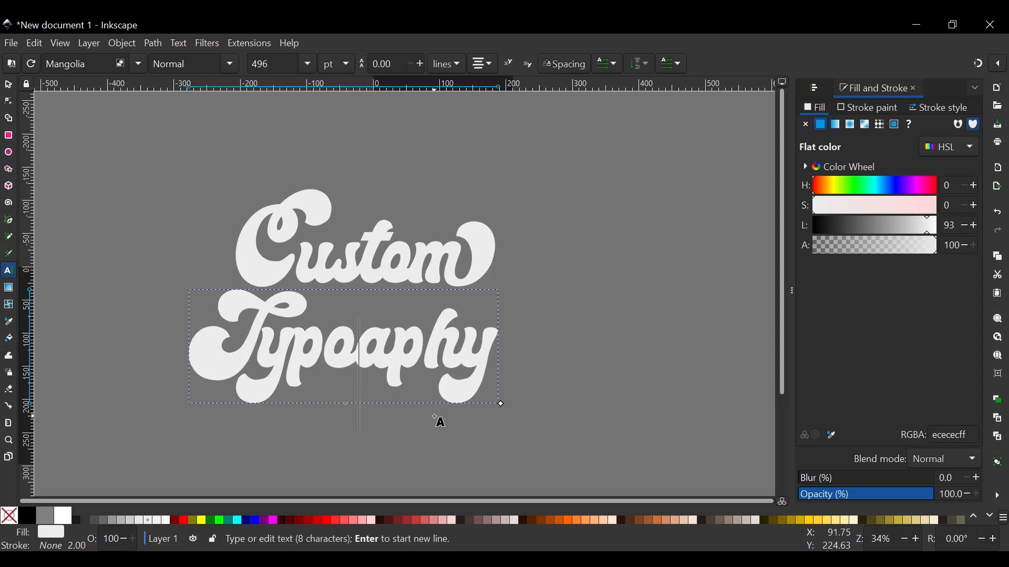
- Switch back to the Character Map and replace the m among the characters to copy with the alternate g, U+F049
click(641, 559)
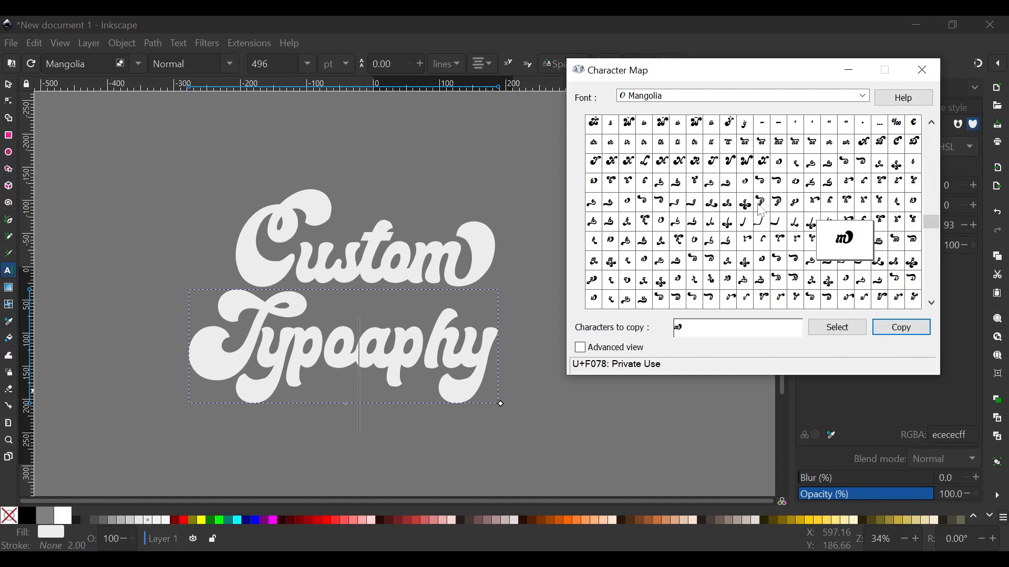
click(728, 208)
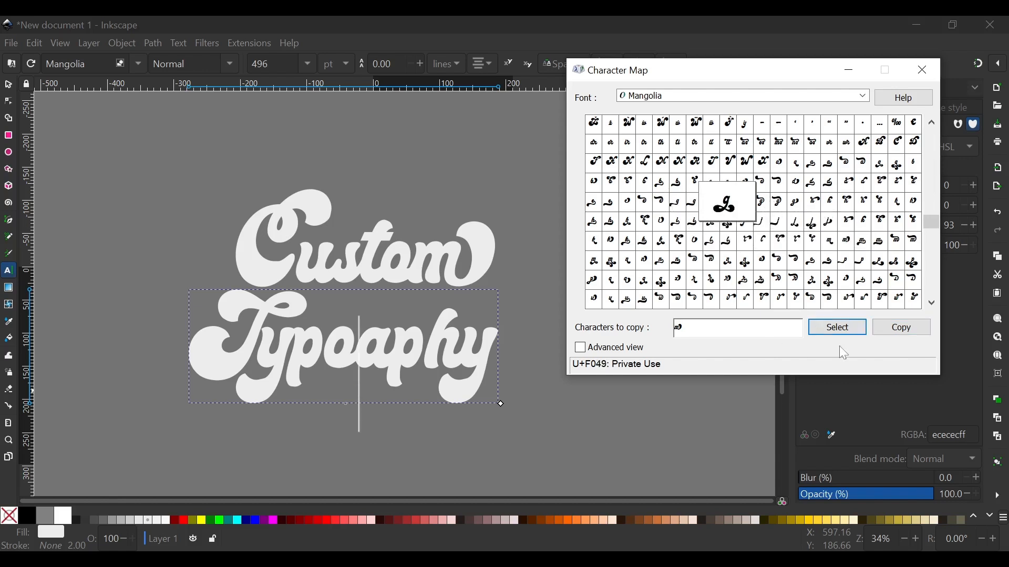
key(BackSpace)
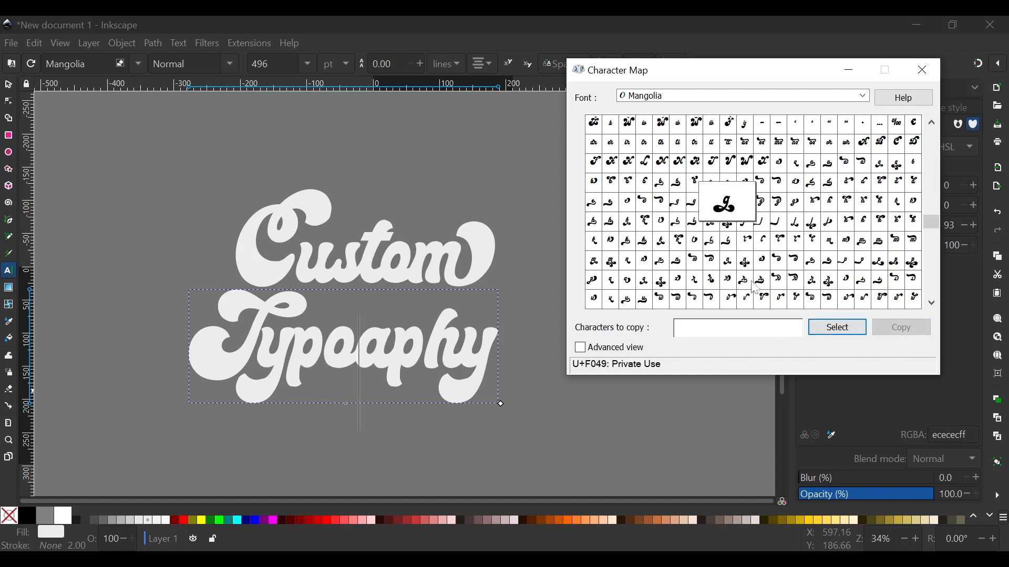
click(834, 326)
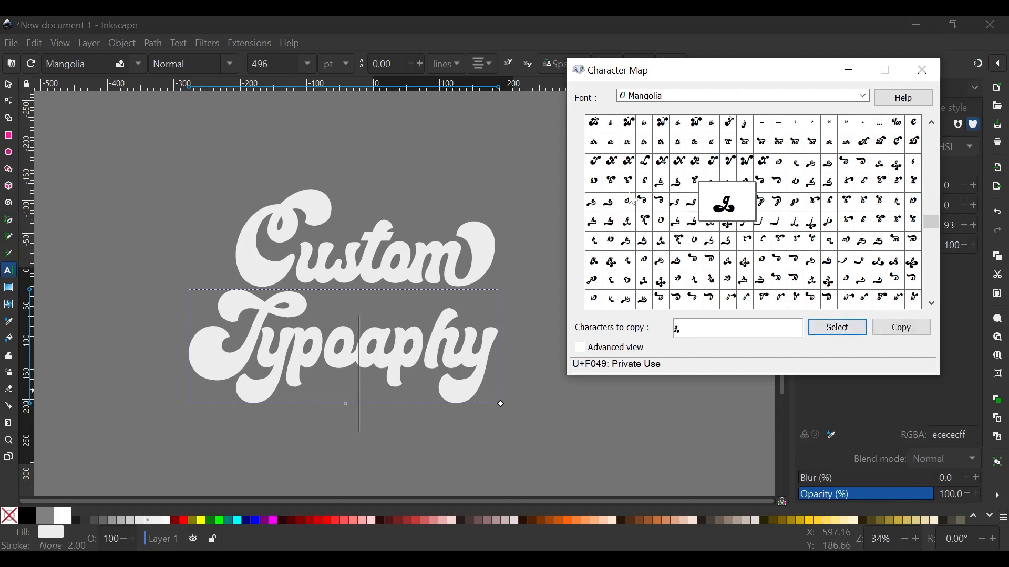
- Add the alternate r, U+F097, after the g and paste the copied pair between "Typo" and "aphy"
click(633, 195)
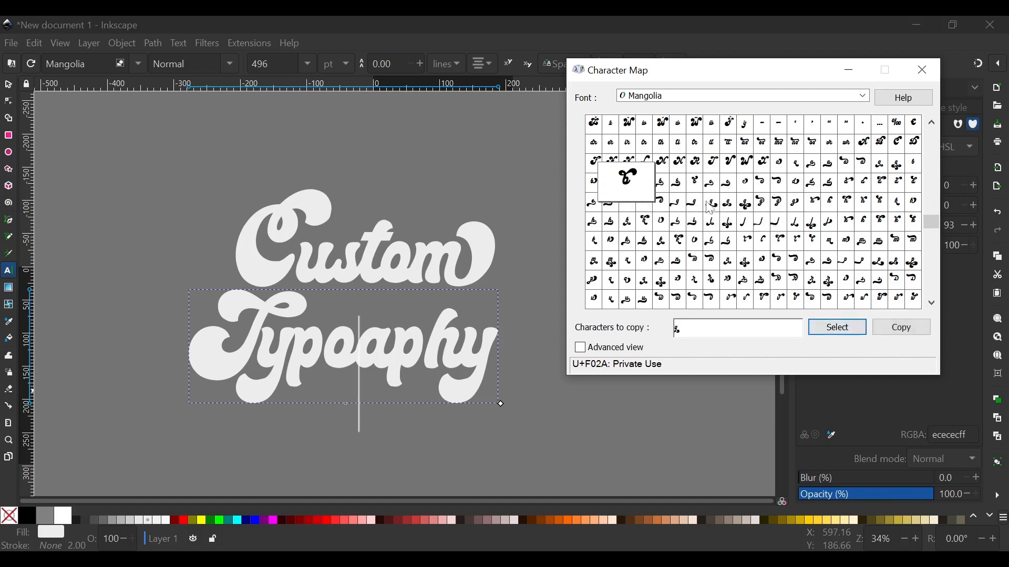
click(693, 279)
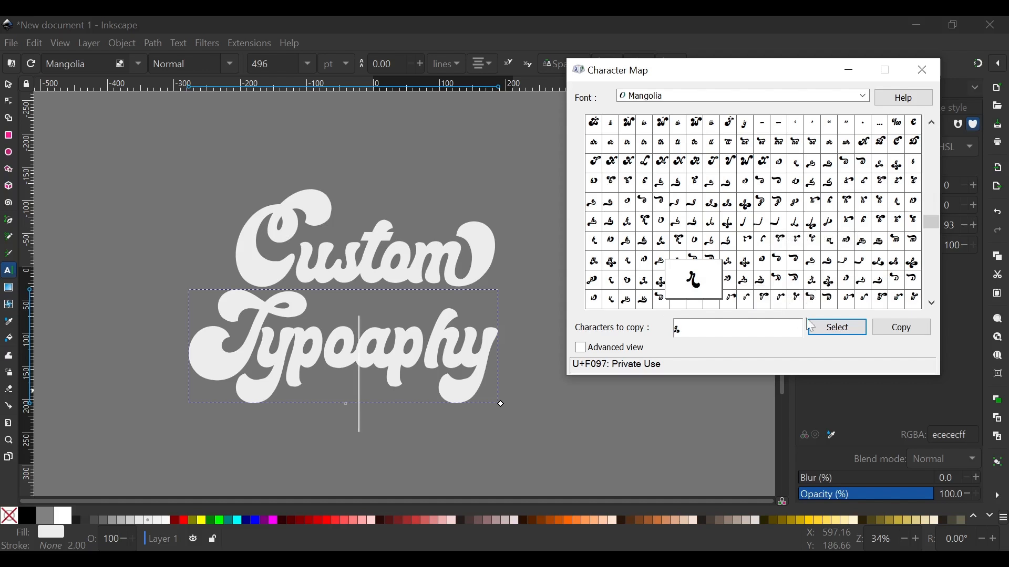
click(841, 329)
click(900, 331)
click(899, 328)
click(926, 67)
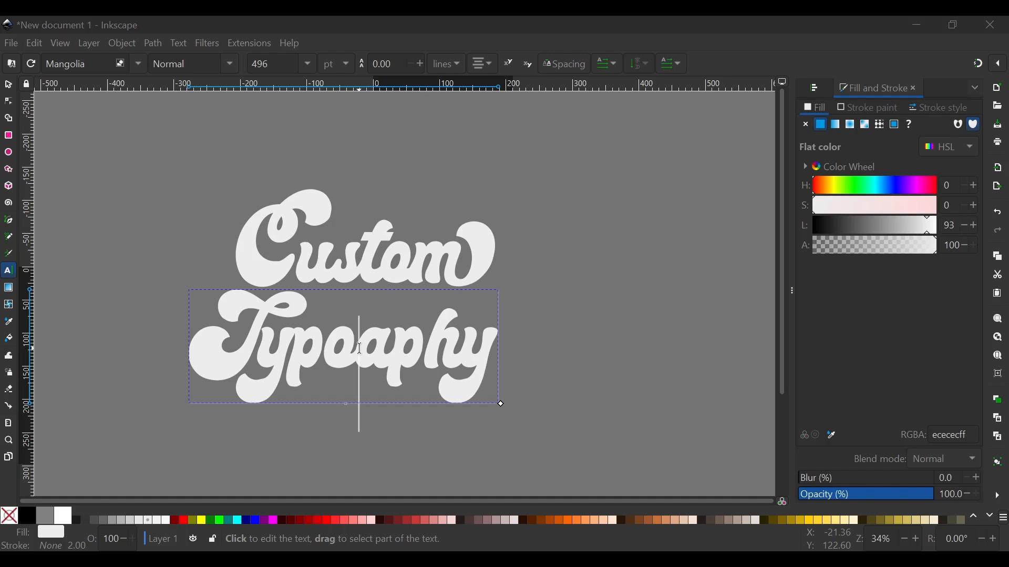
key(ctrl+v)
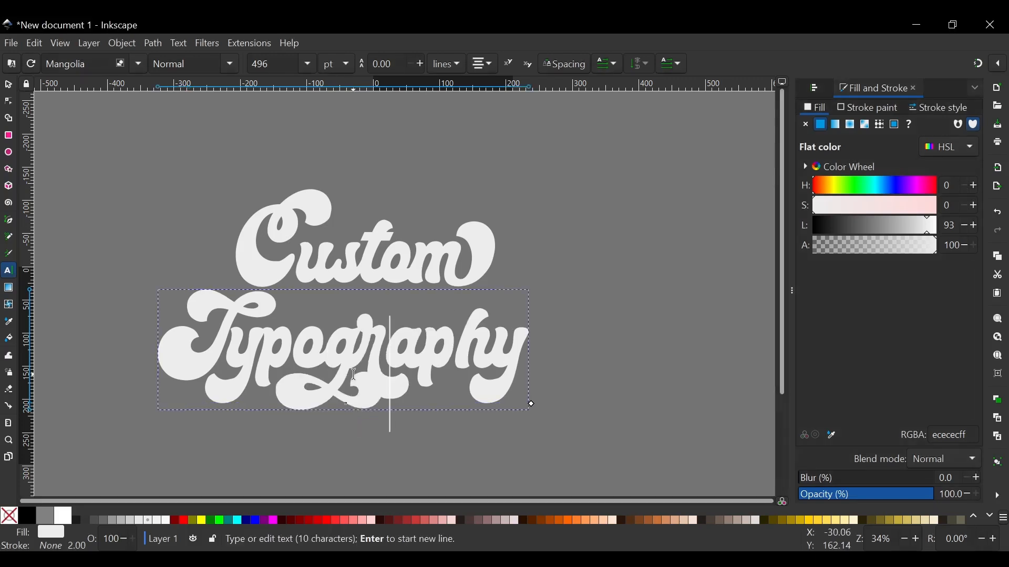
click(7, 83)
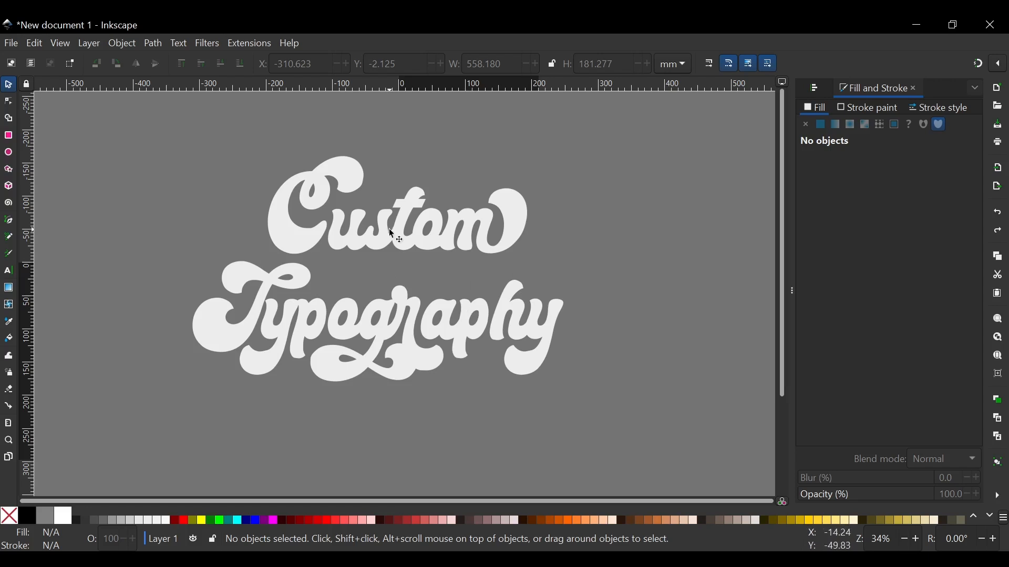
- Convert the "Typography" text to a path, break it apart into separate shapes, and deselect them
click(506, 307)
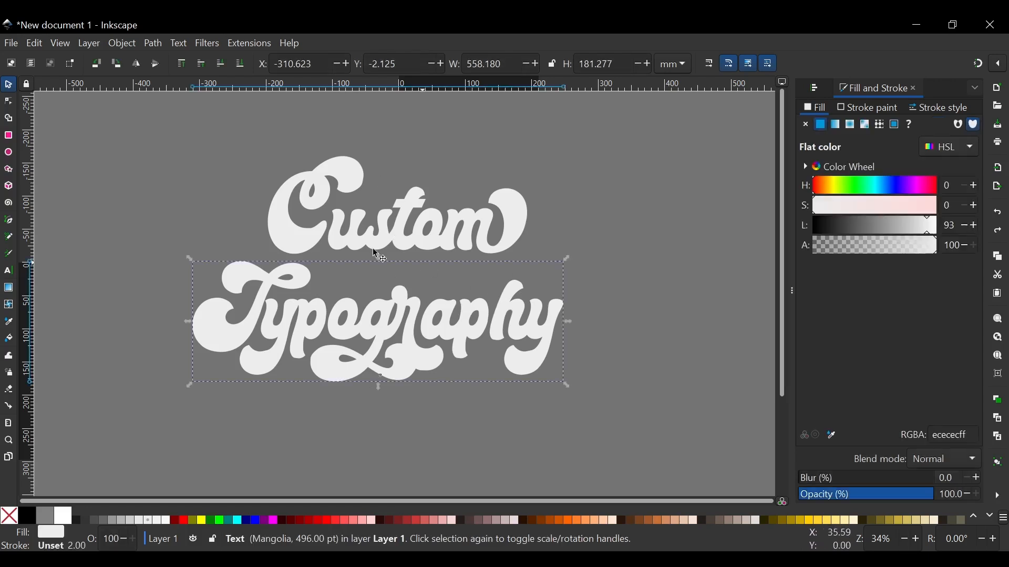
click(152, 44)
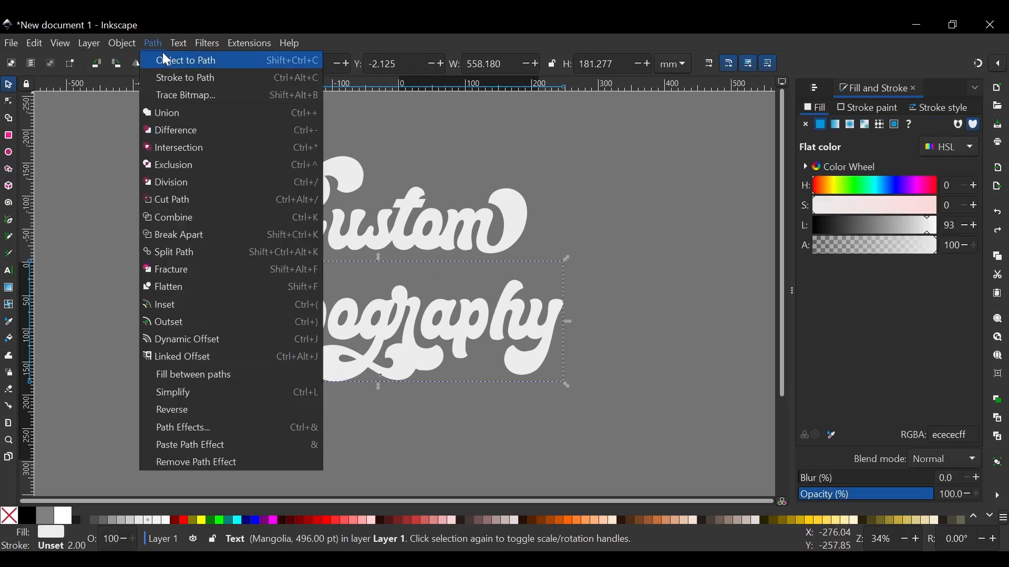
click(166, 61)
click(154, 44)
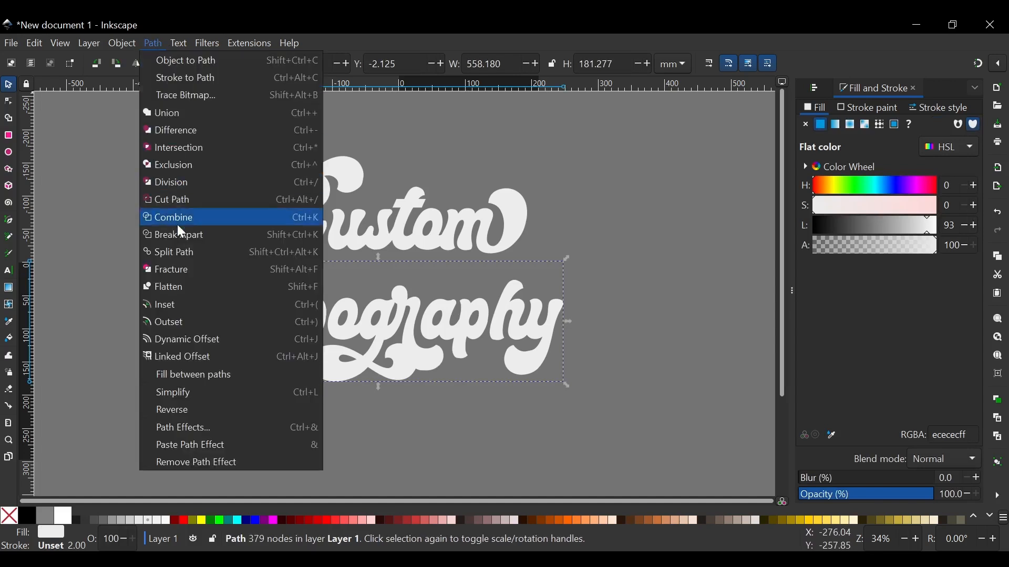
click(188, 235)
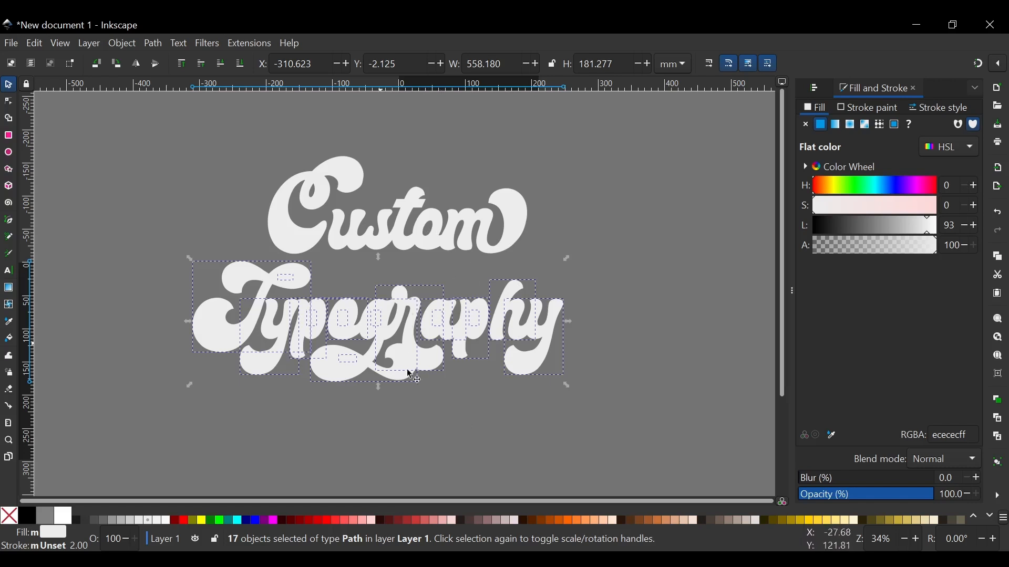
click(479, 417)
- Select the ten outer letter shapes of "Typography", lower them to the bottom of the stacking order, and deselect them
scroll(367, 328, up, 2)
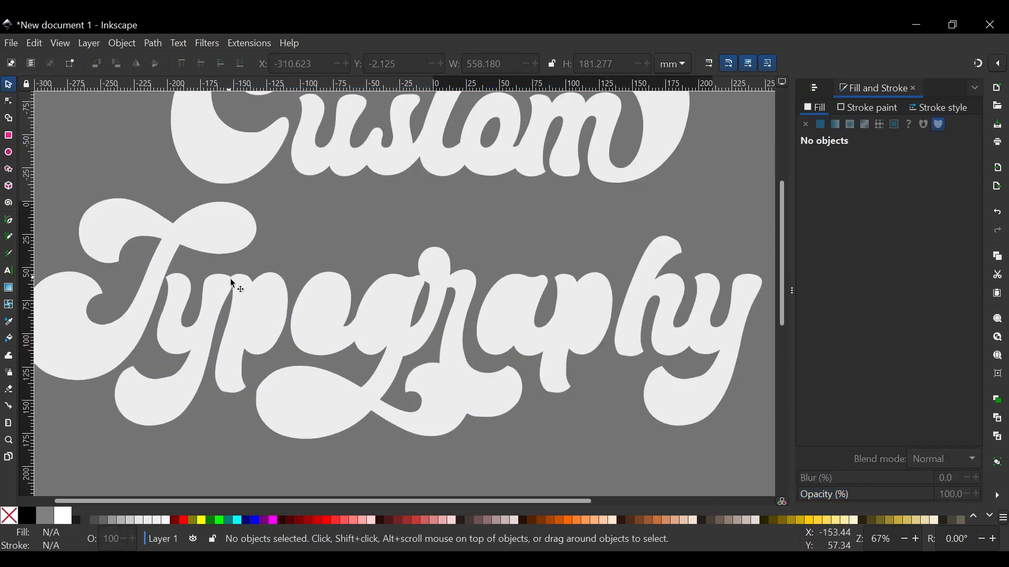
scroll(419, 259, down, 1)
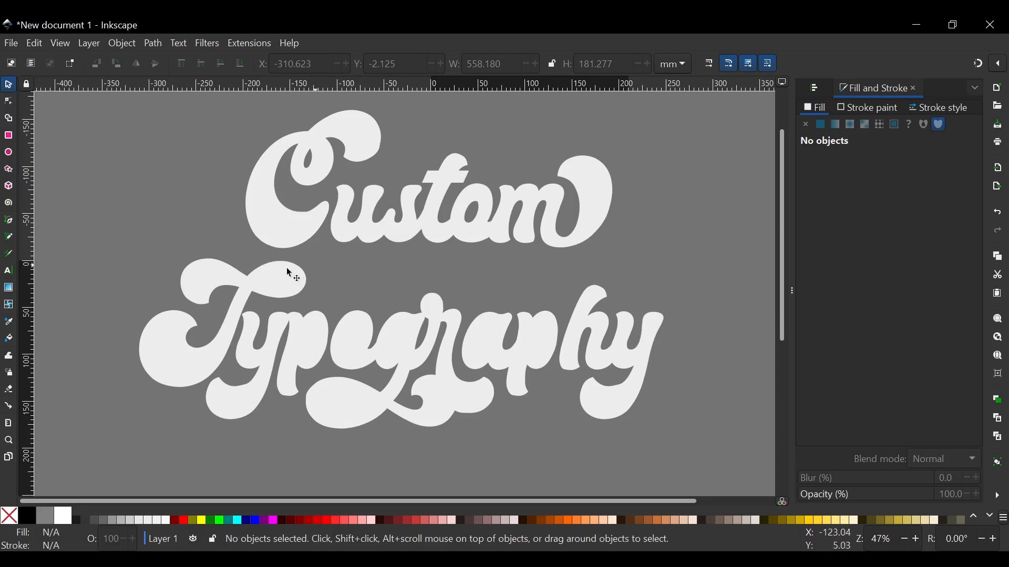
click(310, 344)
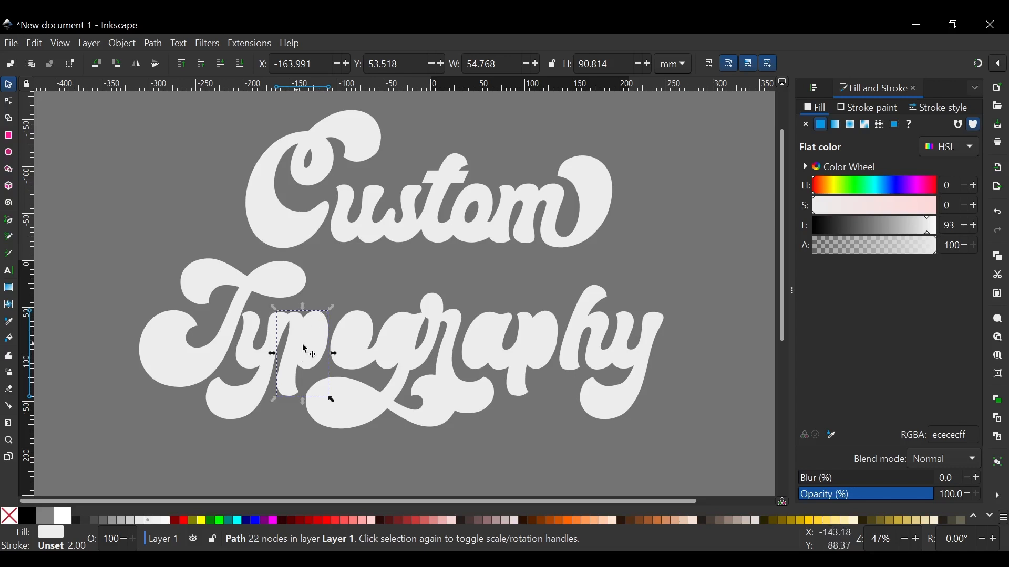
click(212, 277)
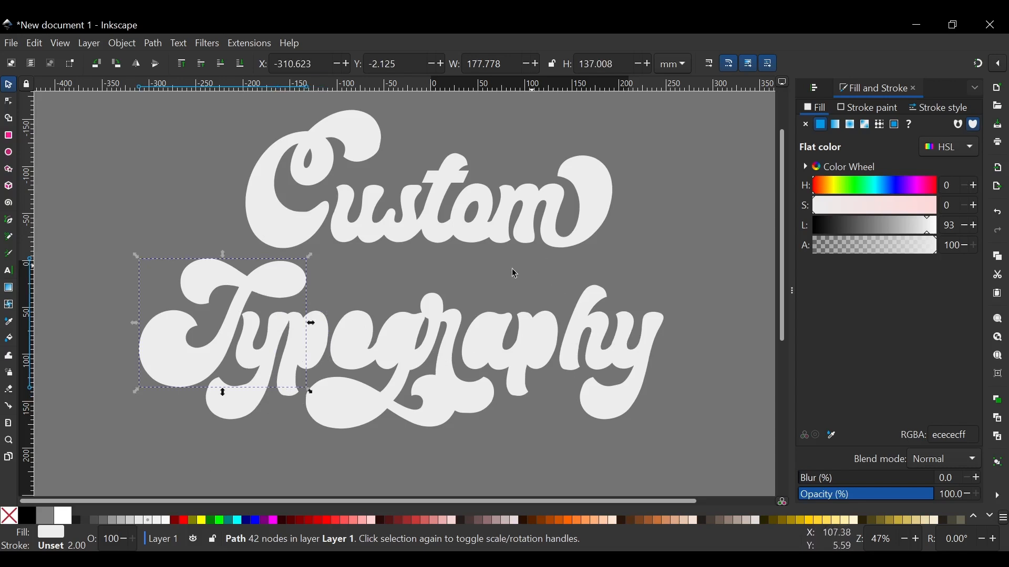
key(shift)
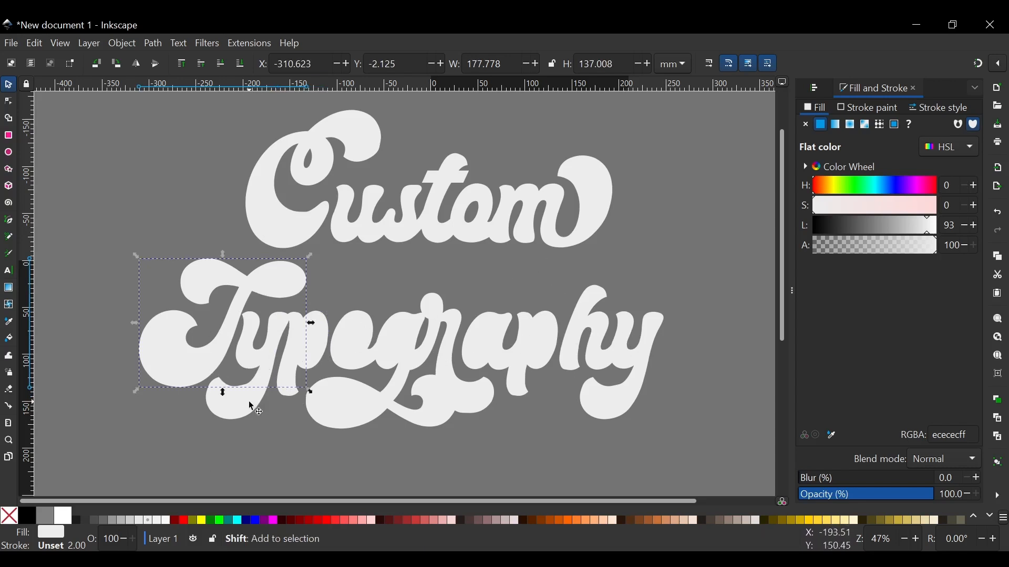
shift+click(248, 402)
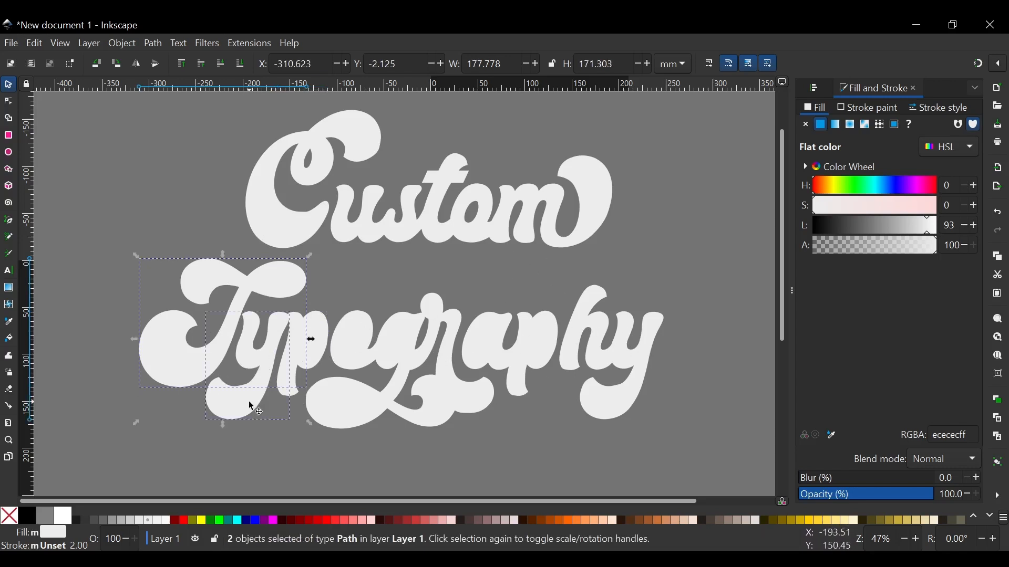
shift+click(325, 334)
shift+click(360, 335)
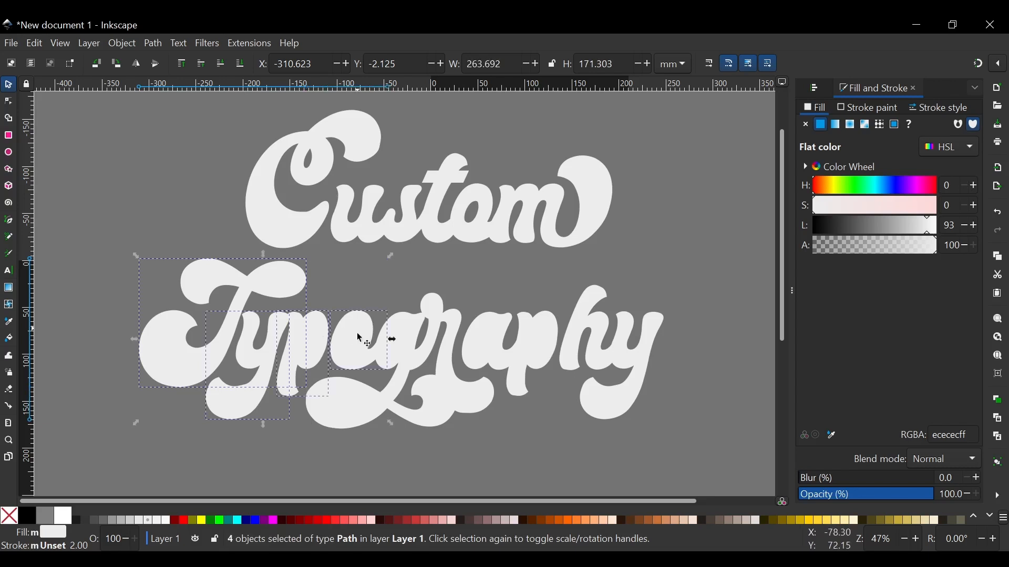
shift+click(354, 423)
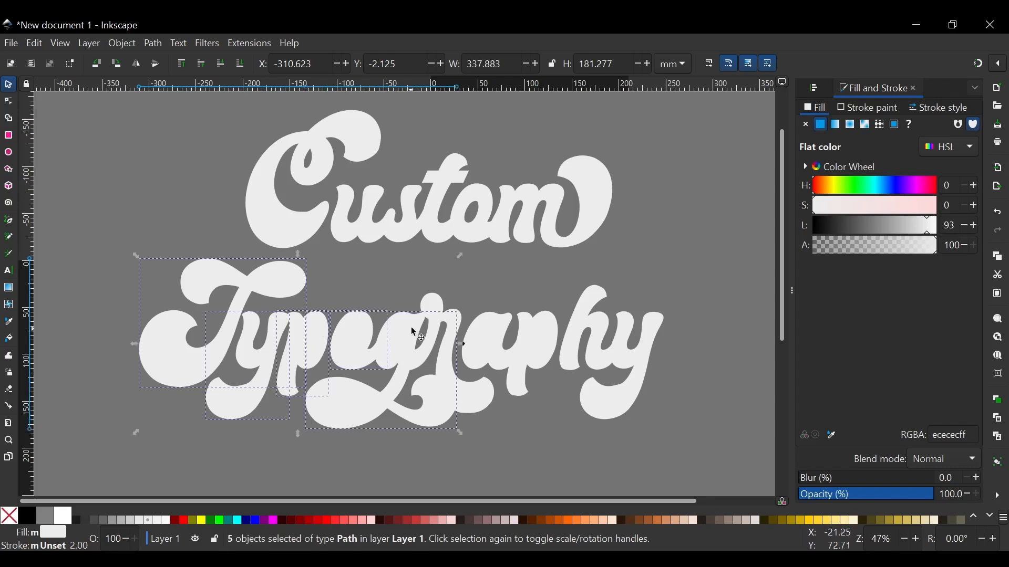
shift+click(439, 303)
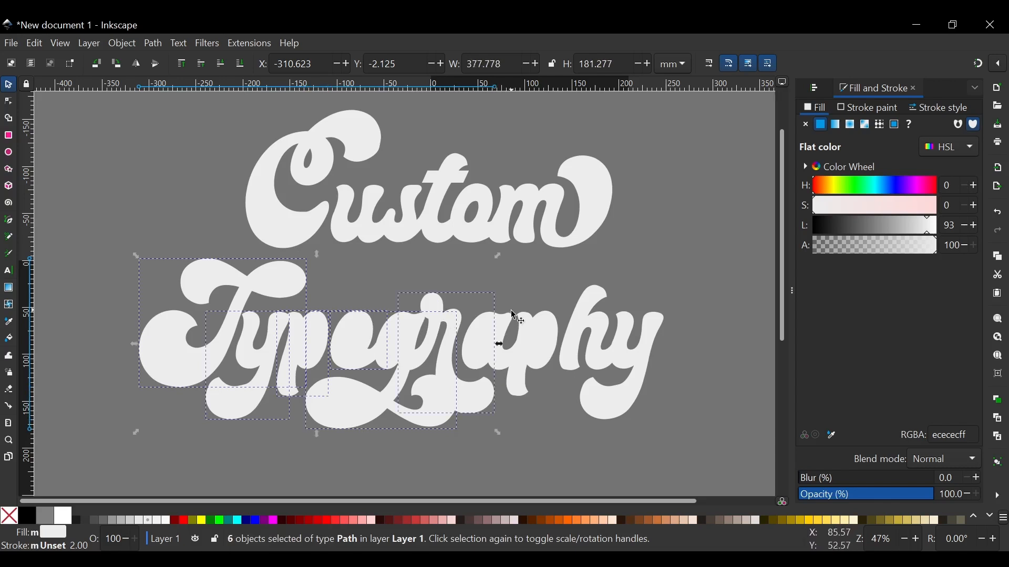
shift+click(516, 332)
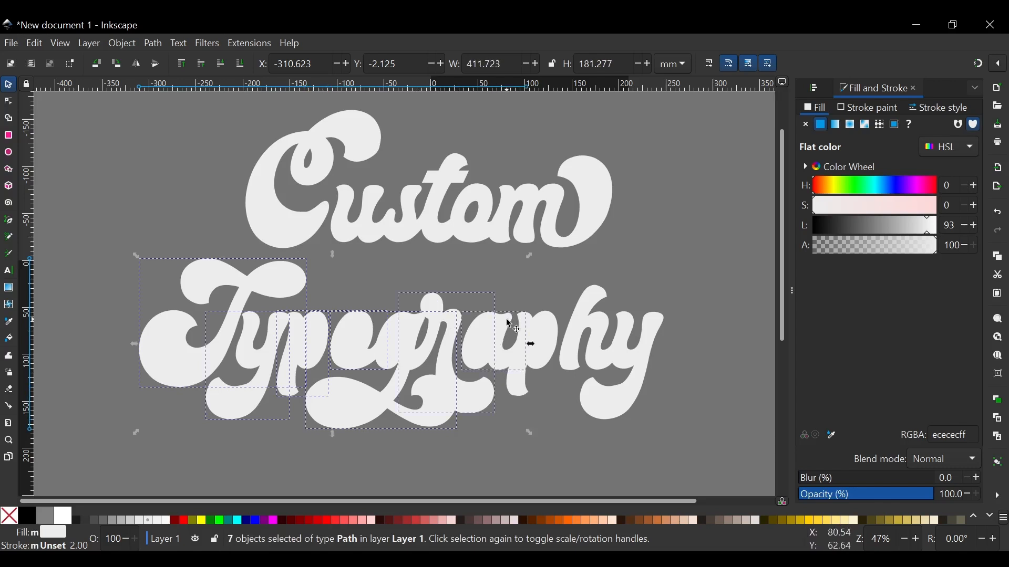
shift+click(549, 319)
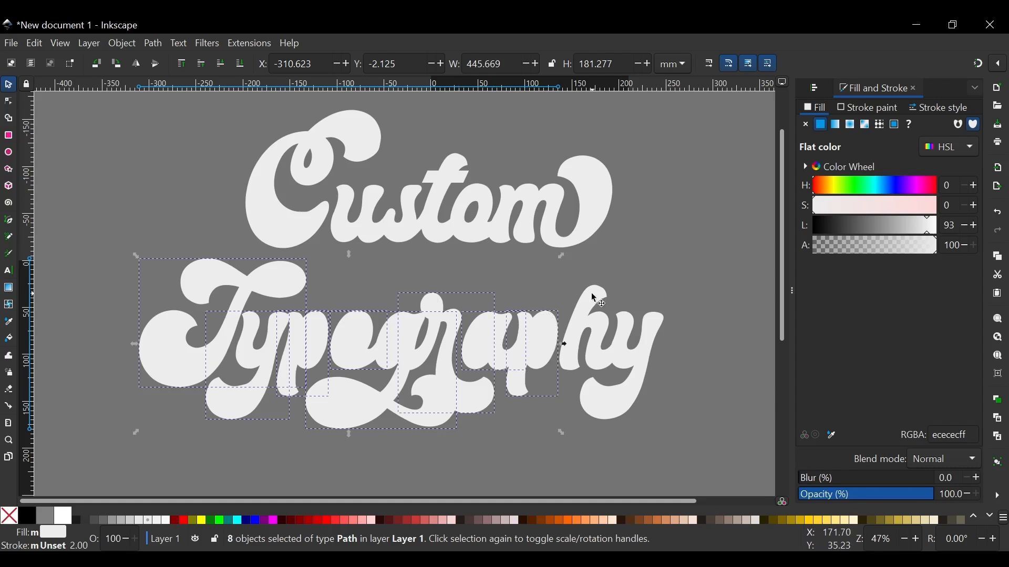
shift+click(595, 297)
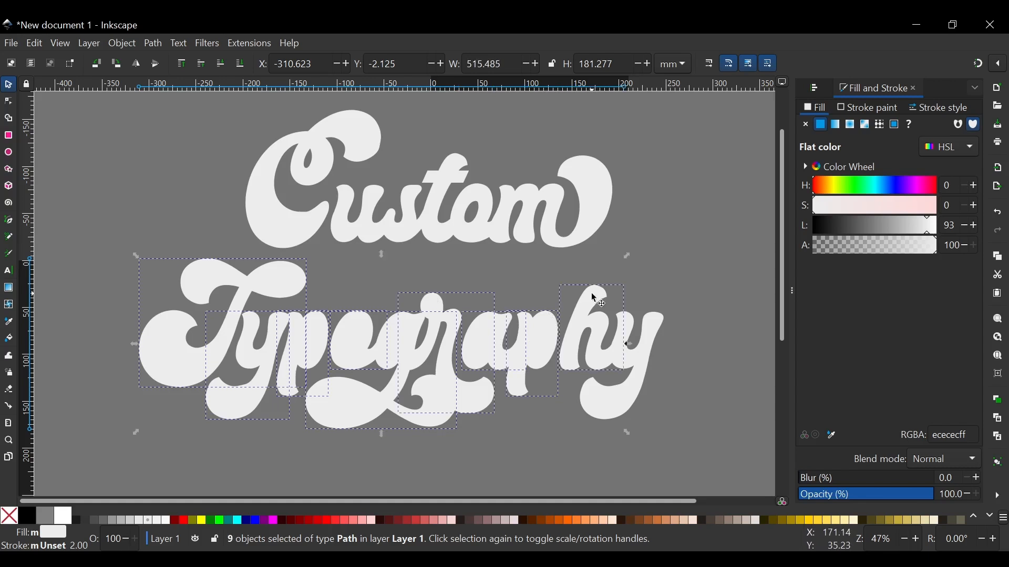
shift+click(650, 350)
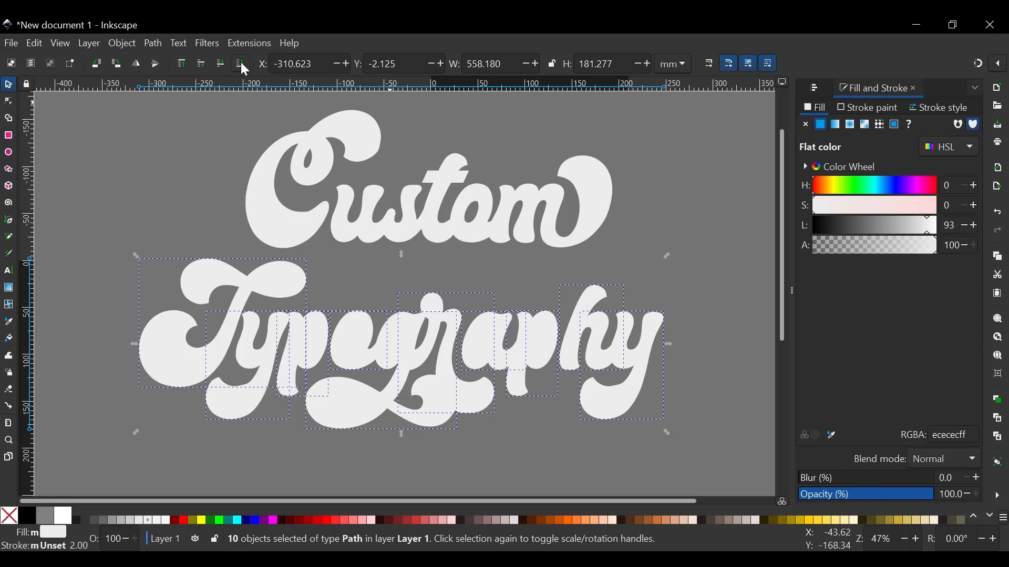
click(693, 207)
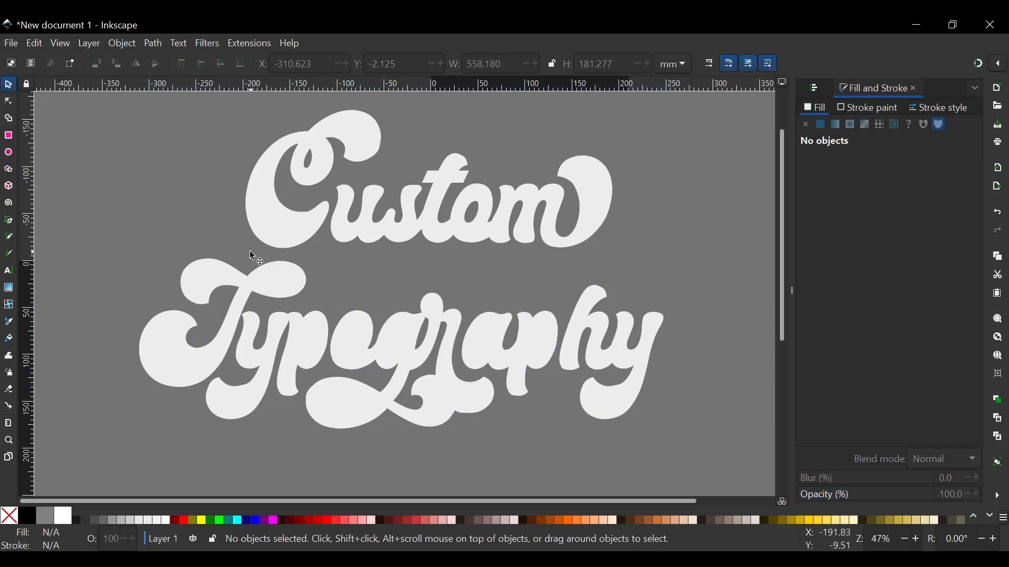
- Undo the accidental change to "Custom", and cut the small inner counter out of the T with the Difference operation
drag(250, 256, 327, 299)
key(ctrl+z)
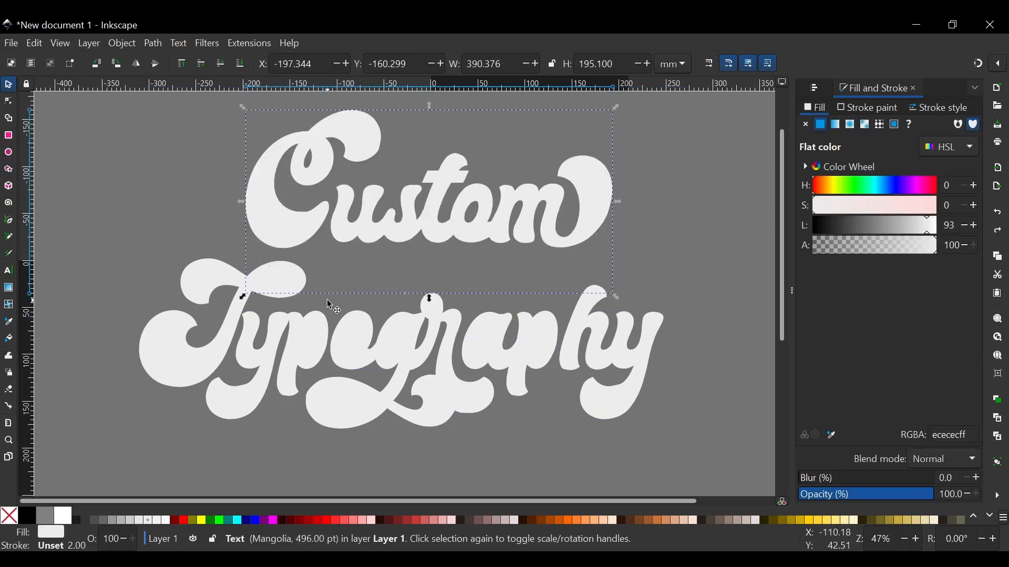
drag(220, 235, 344, 318)
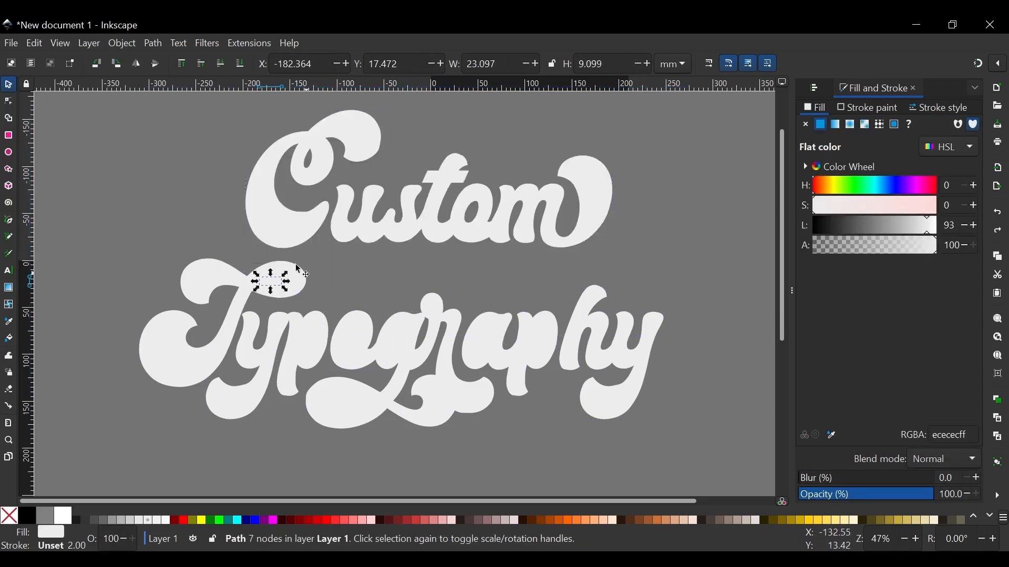
shift+click(208, 281)
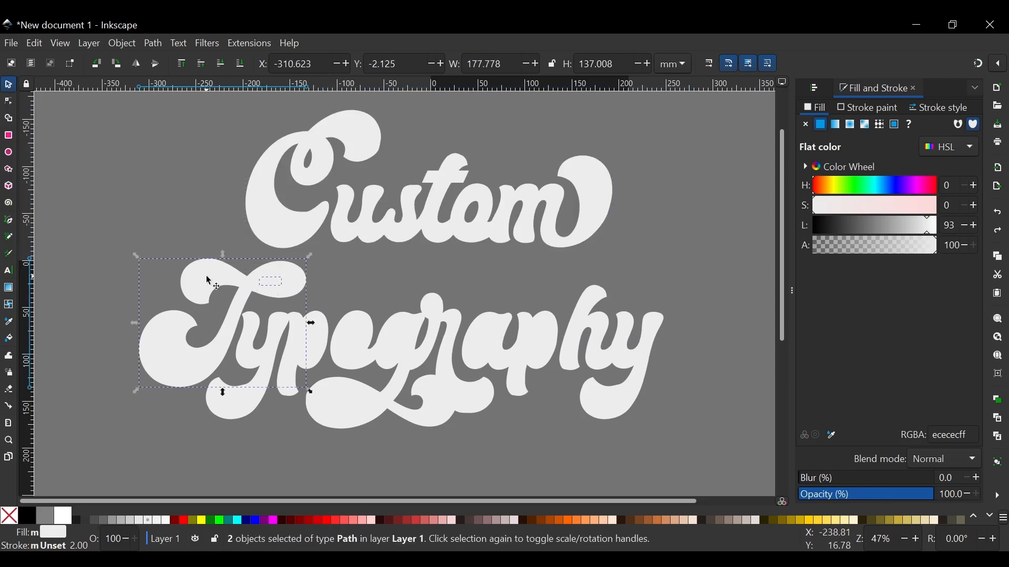
click(153, 43)
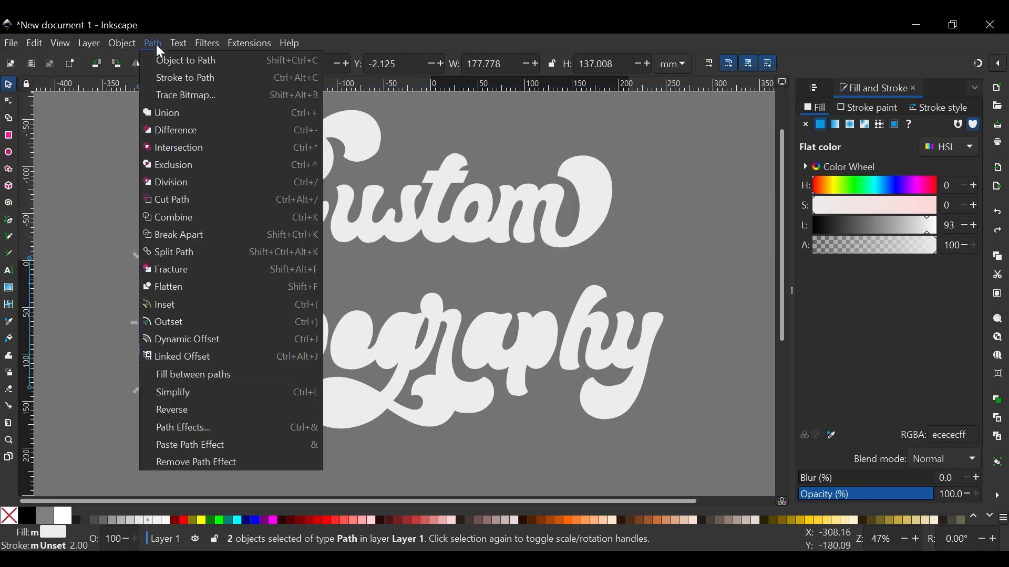
click(170, 130)
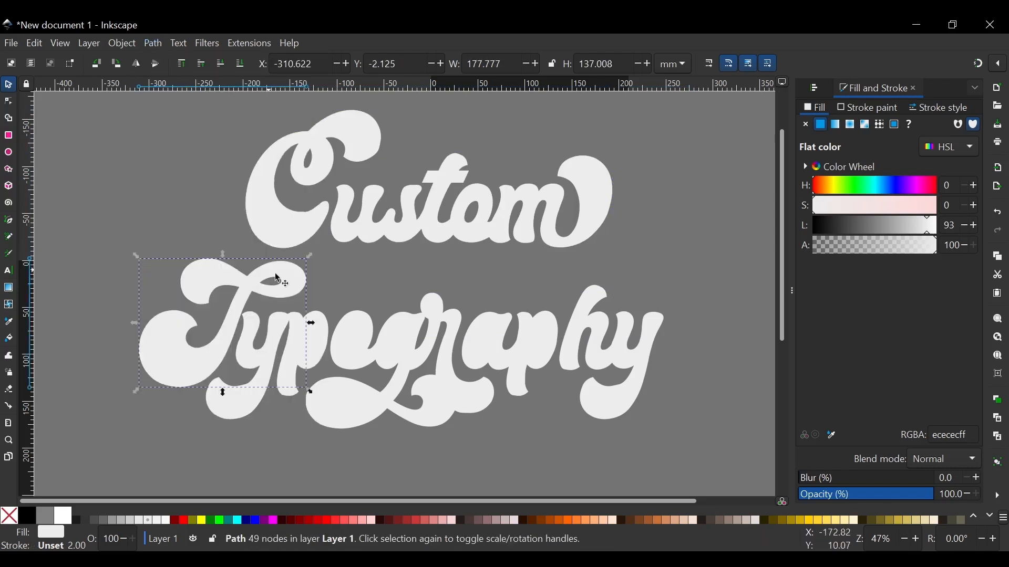
- Cut the inner counter out of the first p in "Typography" with the Difference operation
click(350, 291)
drag(349, 291, 273, 401)
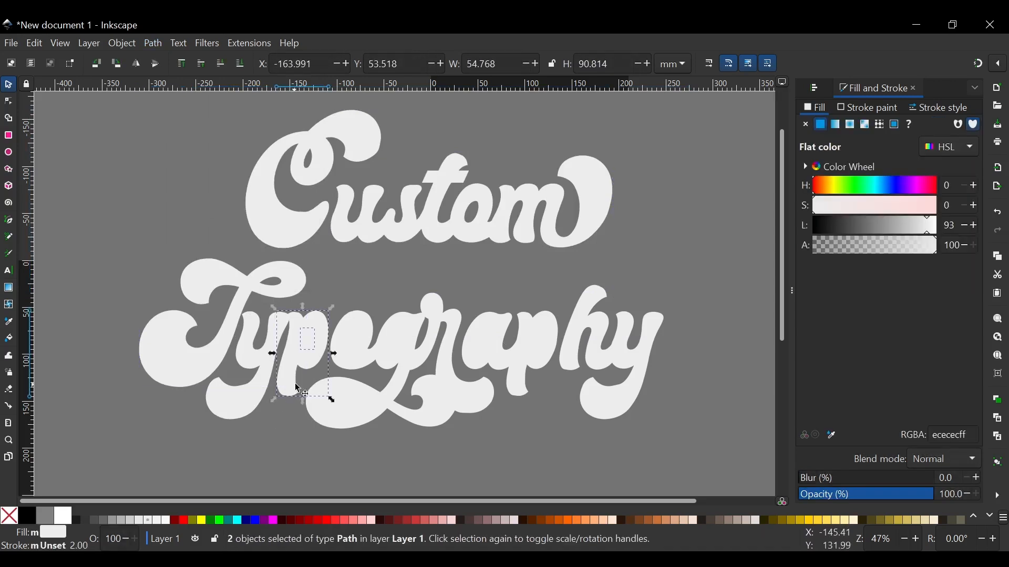
shift+click(303, 323)
shift+click(303, 323)
click(153, 43)
click(165, 131)
- Subtract the counter in the g's lower loop from the letter with Difference
click(355, 395)
shift+click(332, 410)
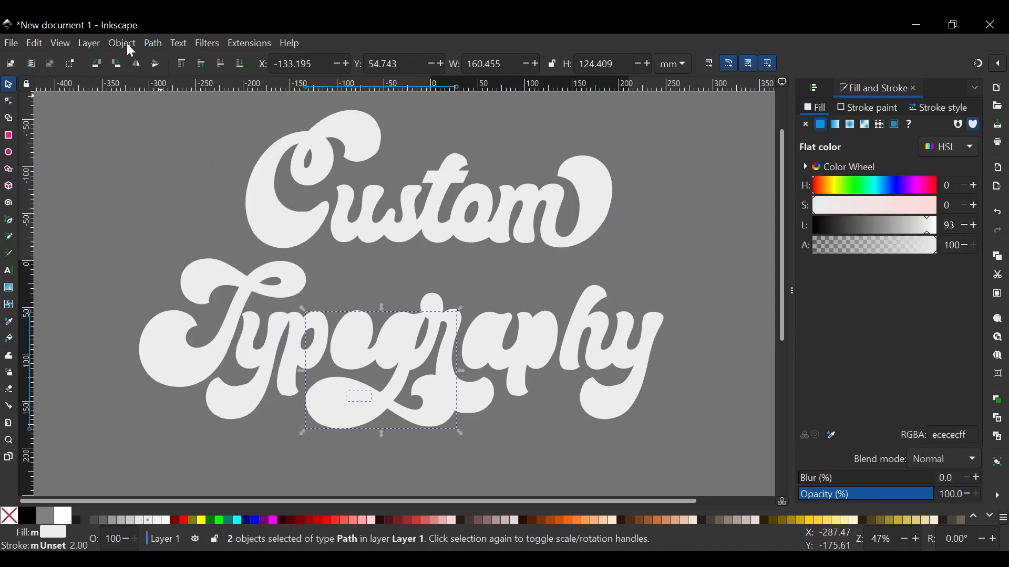
click(152, 44)
click(171, 129)
- Select the o's inner counter together with its outer shape and subtract it with Difference
click(354, 342)
shift+click(398, 339)
shift+click(397, 338)
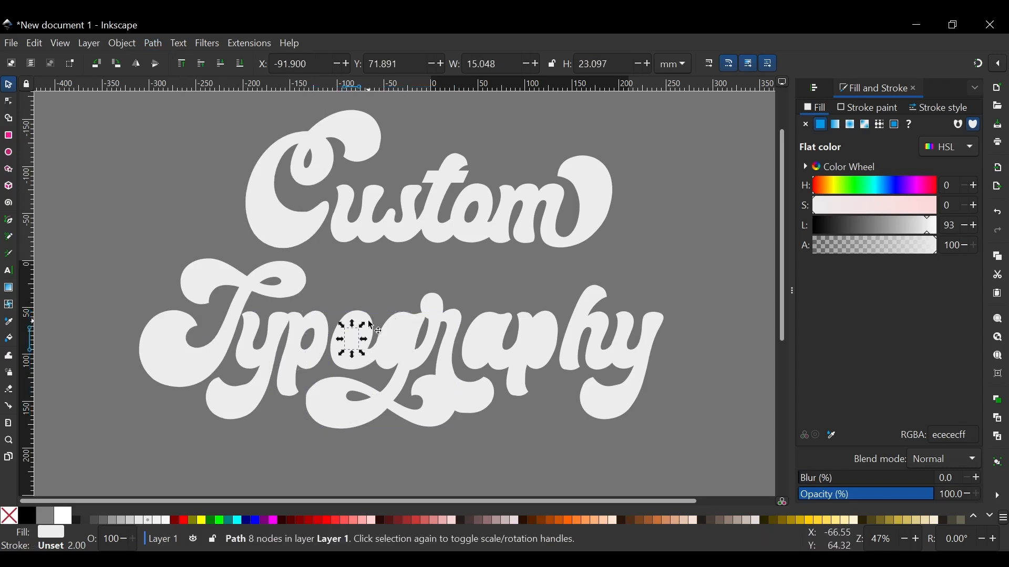
shift+click(366, 326)
click(390, 218)
click(153, 43)
click(191, 131)
- Cut the counter out of the g's upper bowl with the Difference operation
click(398, 339)
shift+click(417, 322)
click(153, 43)
click(170, 131)
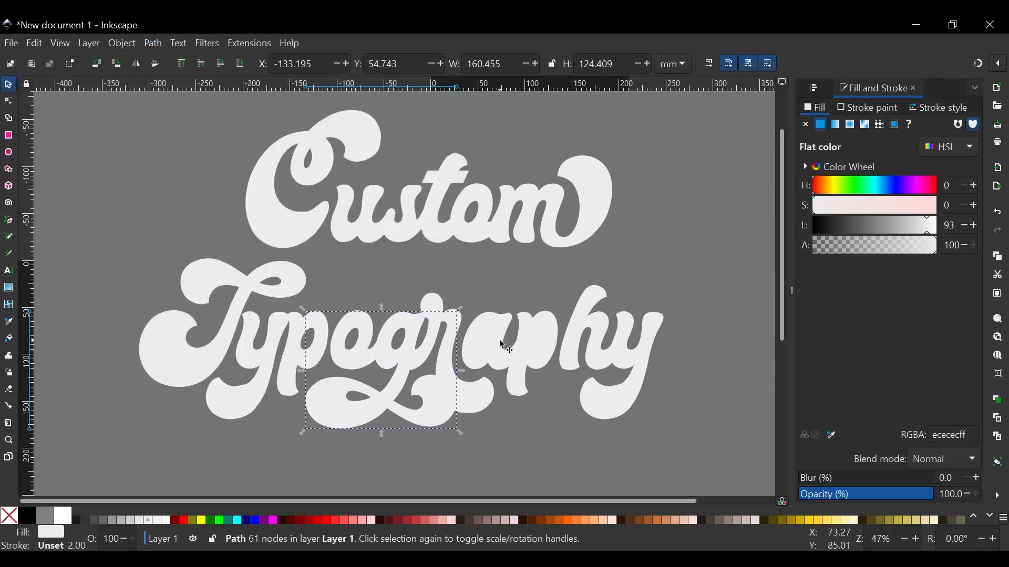
- Subtract the inner counter from the a of "Typography" with Difference
click(484, 340)
shift+click(496, 320)
click(153, 43)
click(171, 131)
- Cut the counter out of the second p with the Difference operation and clear the selection
click(537, 339)
shift+click(549, 315)
click(153, 43)
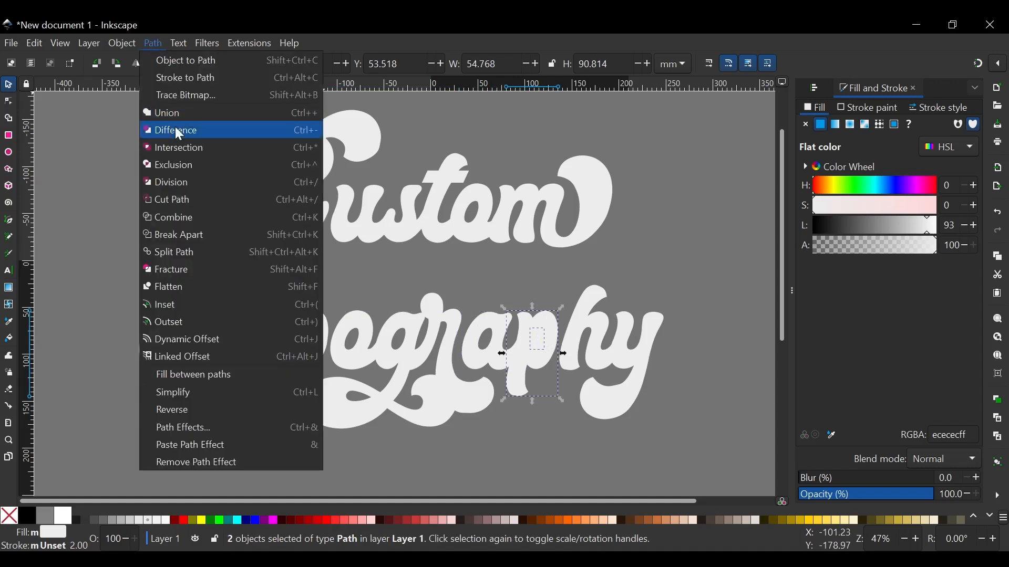
click(176, 130)
click(670, 344)
- Move the T of "Typography" horizontally about 16 mm to the left
scroll(528, 319, left, 1)
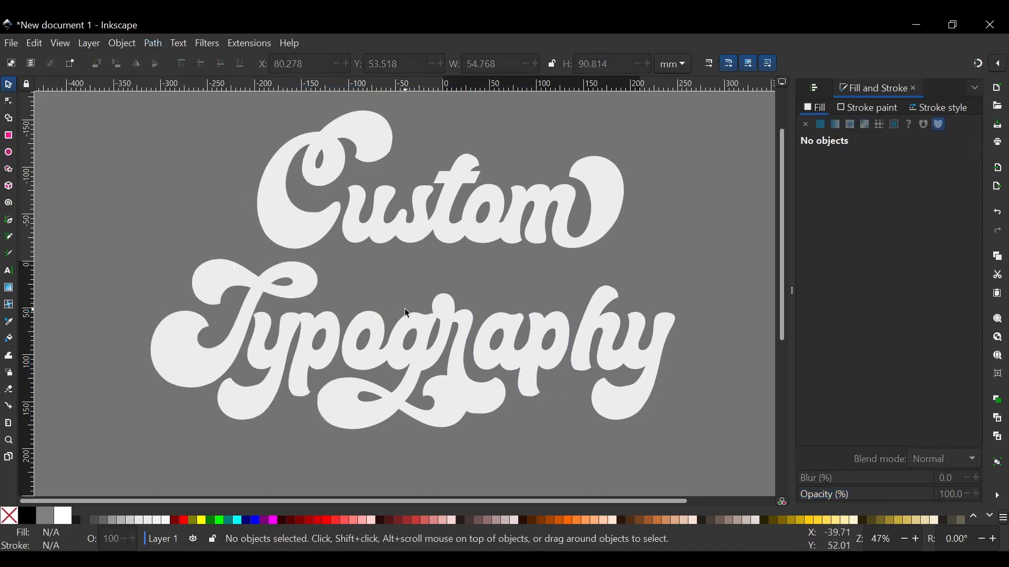
scroll(396, 282, up, 1)
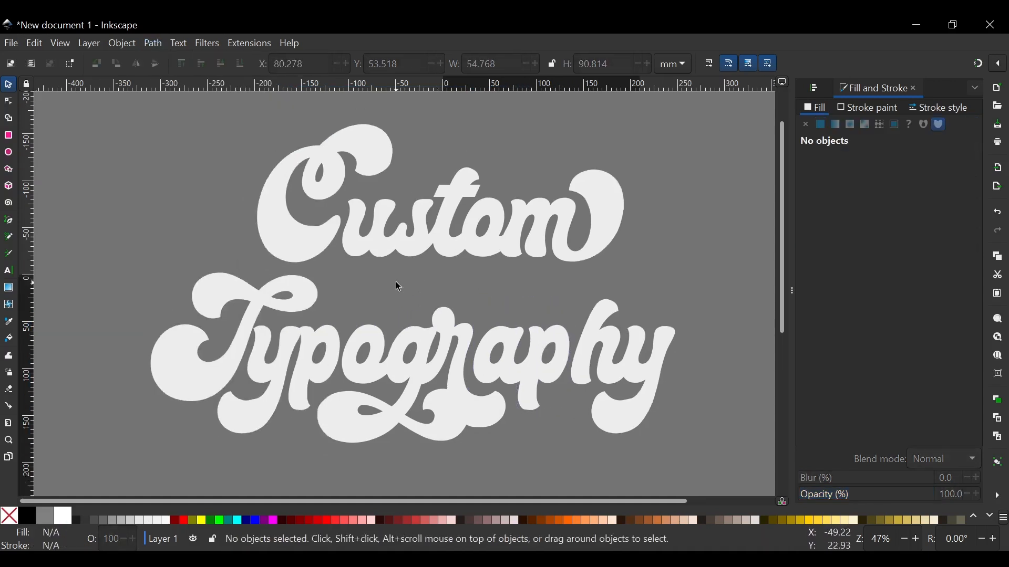
scroll(396, 281, down, 2)
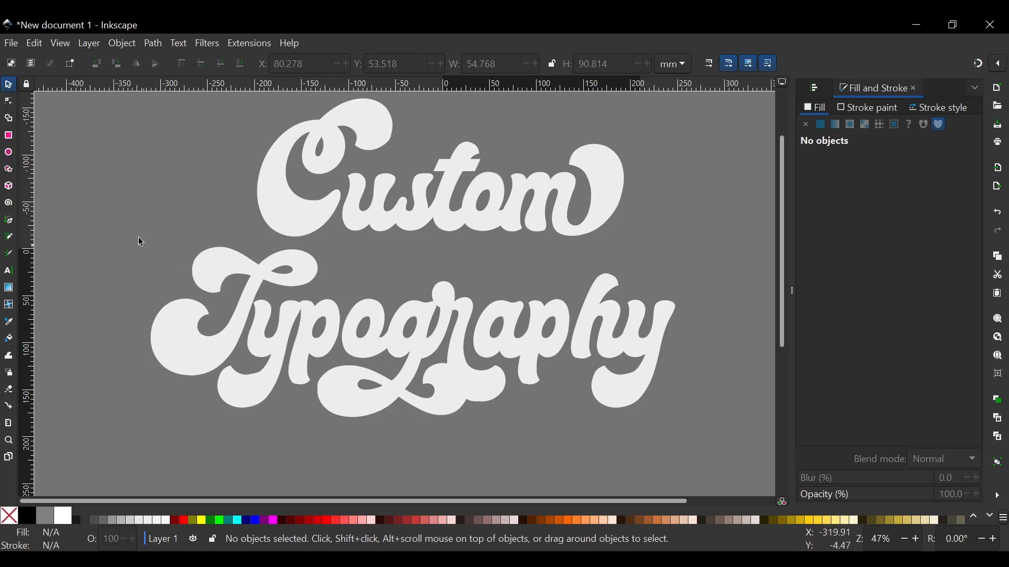
click(223, 258)
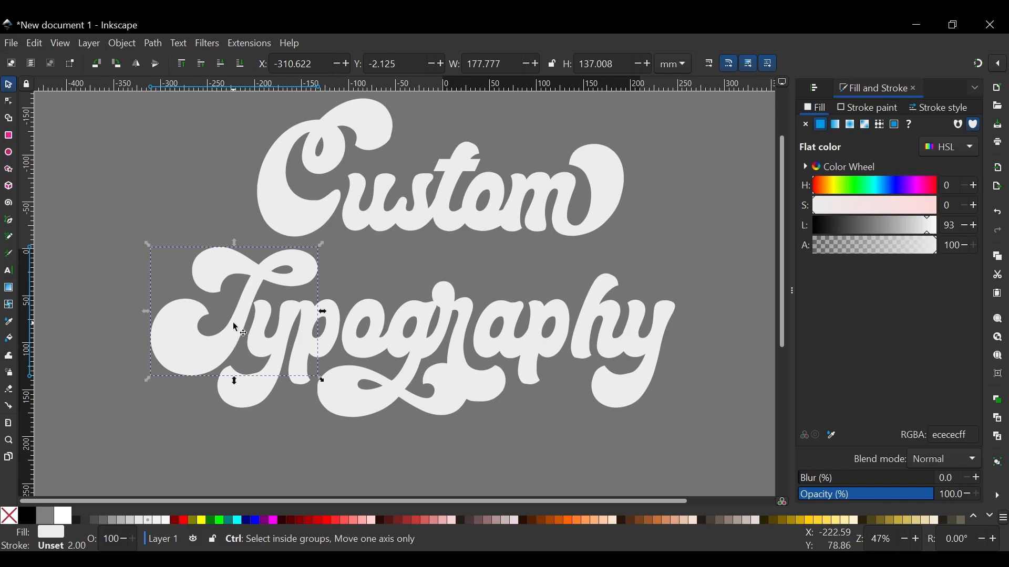
drag(233, 324, 214, 323)
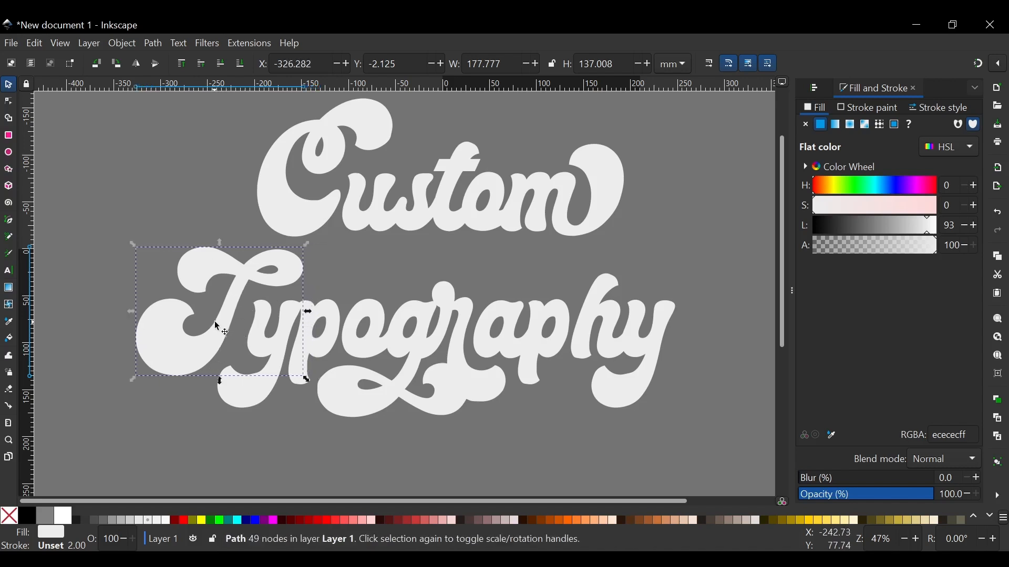
- Move the first y horizontally about 13 mm to the left so it follows the T closely
ctrl+click(255, 394)
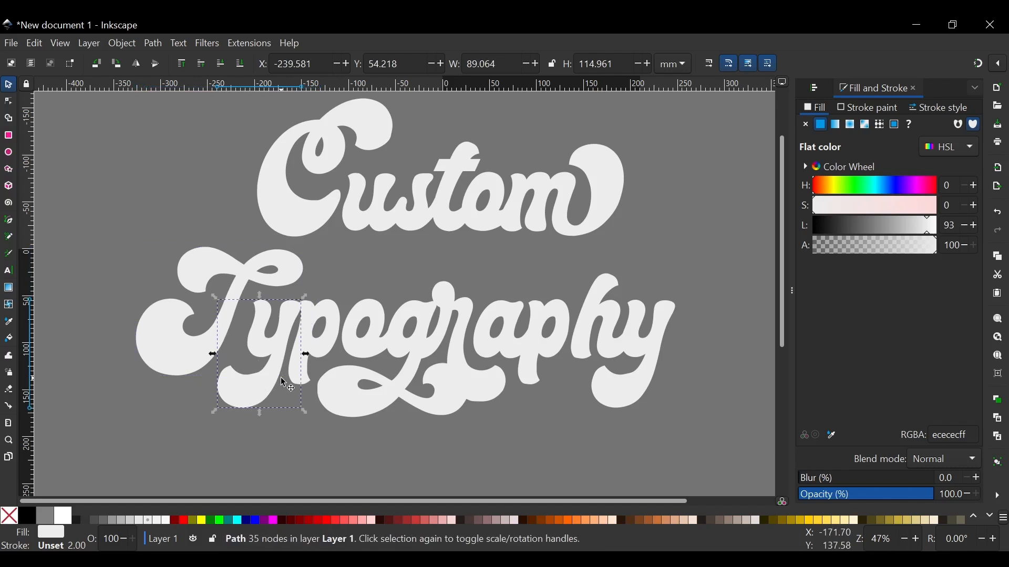
key(n)
key(s)
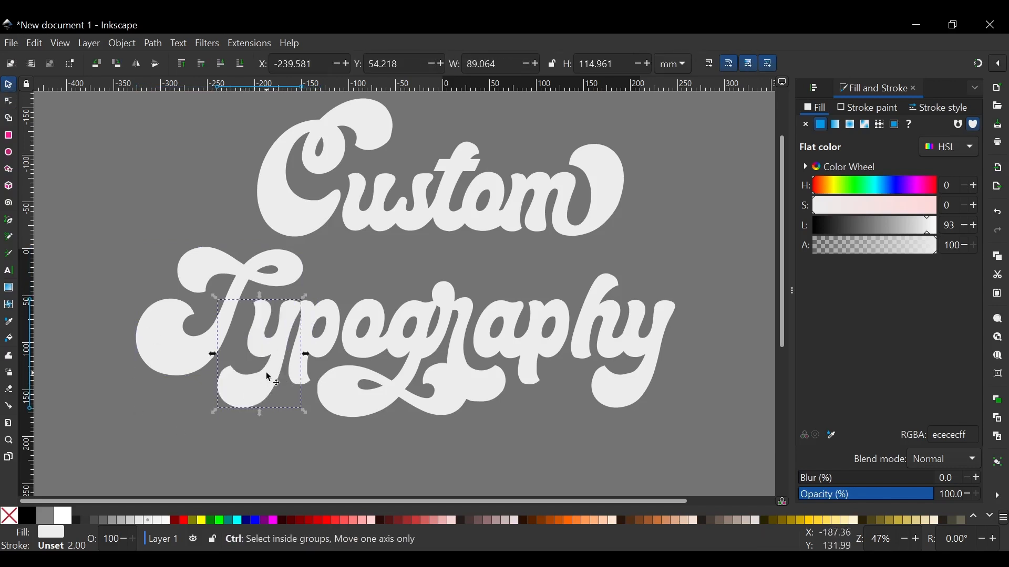
drag(267, 374, 255, 370)
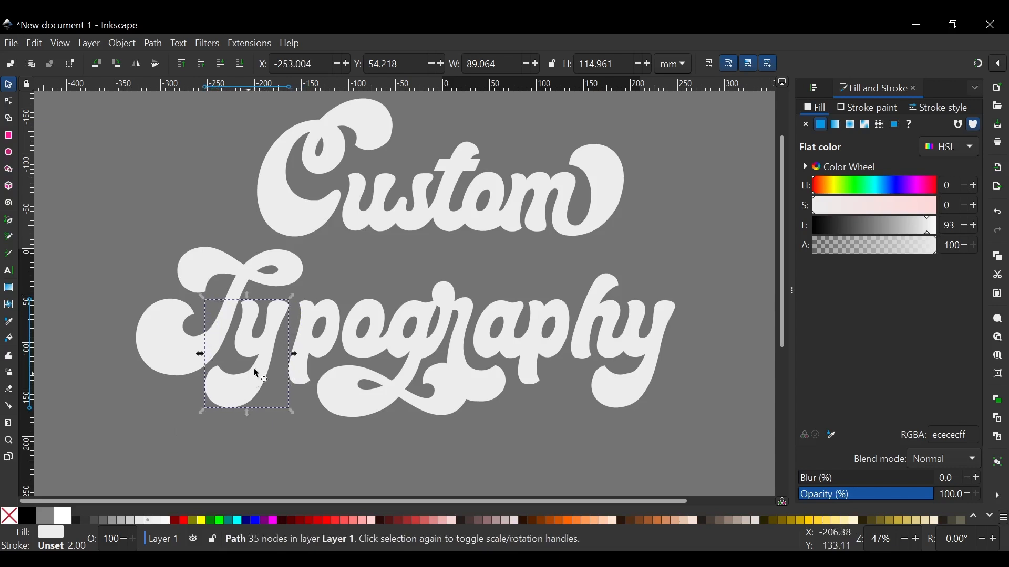
- Shift the first p, the o and the g to the left one by one to tighten their spacing after the y
click(327, 340)
click(269, 338)
drag(327, 339, 317, 330)
drag(374, 319, 360, 319)
drag(411, 311, 396, 311)
- Move the r, the a and the second p to the left so each letter joins the one before it
drag(461, 329, 446, 329)
drag(512, 322, 492, 322)
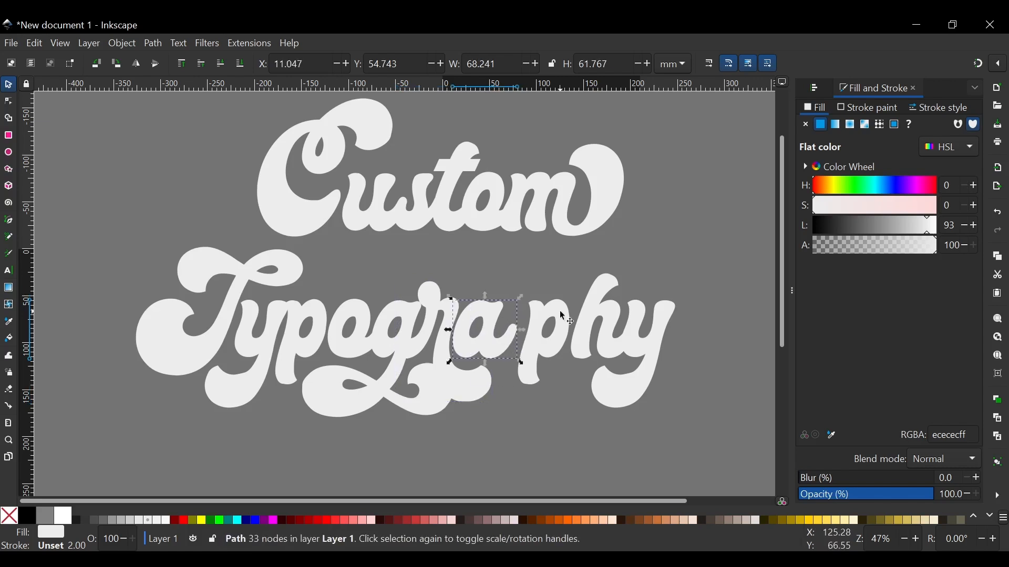
drag(561, 311, 500, 325)
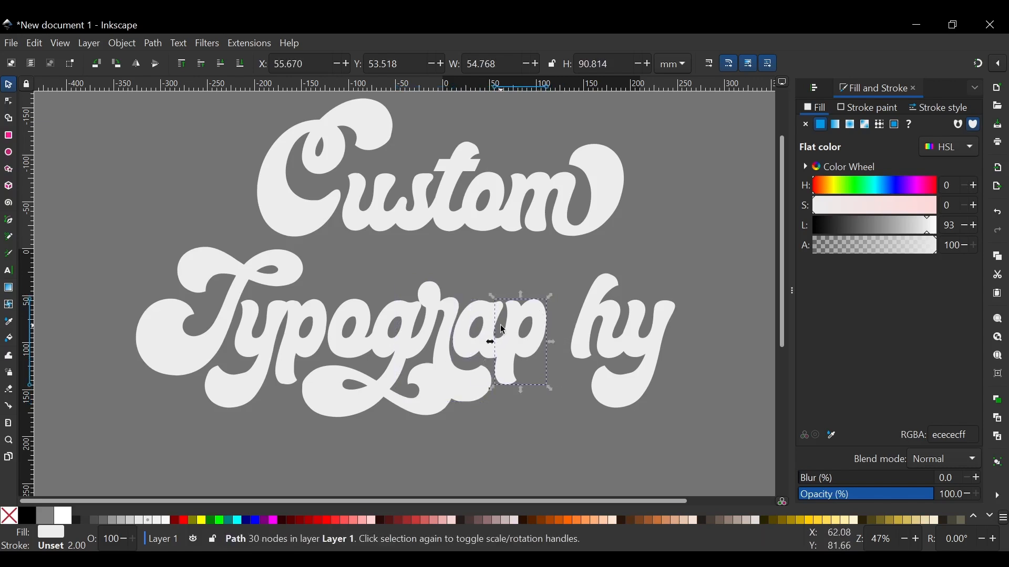
shift+click(497, 324)
- Move the h and the final y together to the left to join the second p, and deselect them
click(612, 316)
shift+click(653, 338)
drag(653, 339, 628, 362)
click(628, 284)
- Nudge the T of "Typography" very slightly to the left and deselect it
drag(252, 280, 265, 285)
scroll(374, 187, up, 3)
click(374, 188)
scroll(390, 126, down, 2)
click(269, 284)
scroll(449, 396, down, 2)
click(449, 395)
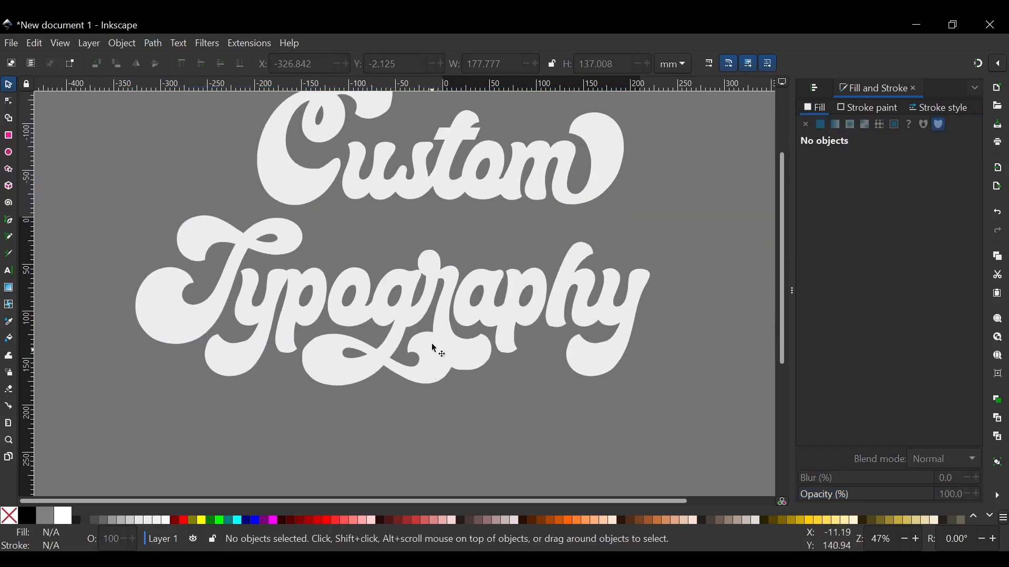
- Move the nodes of the curled end of the g's tail in "Typography" down about 32 mm, below the r
scroll(443, 358, up, 3)
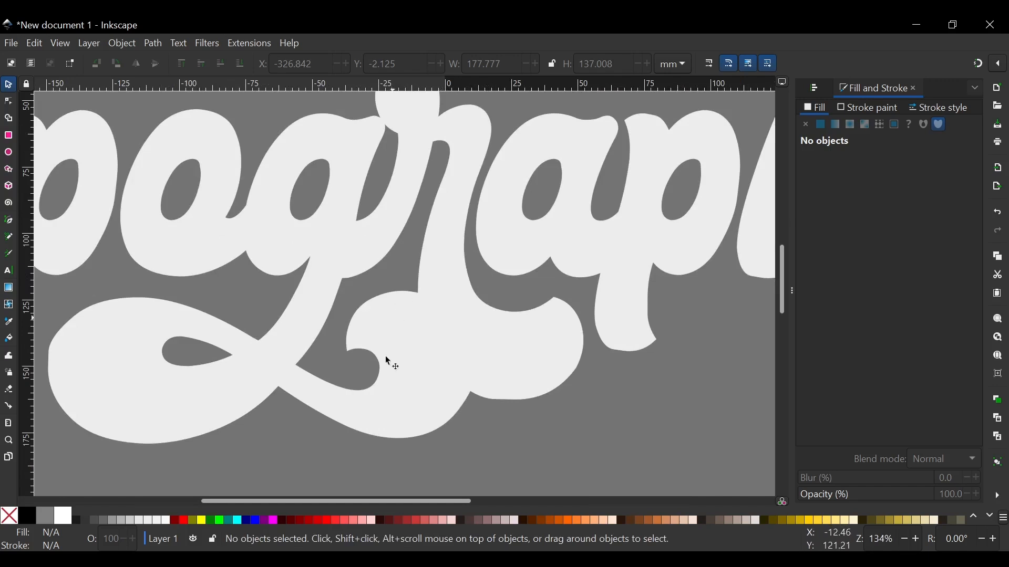
scroll(409, 202, down, 3)
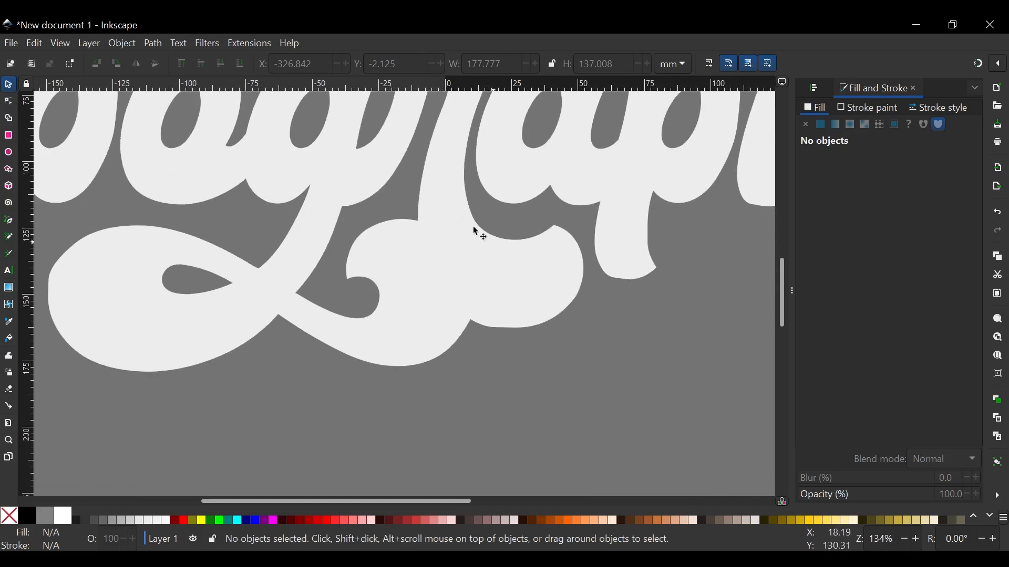
scroll(383, 233, left, 3)
scroll(403, 252, right, 1)
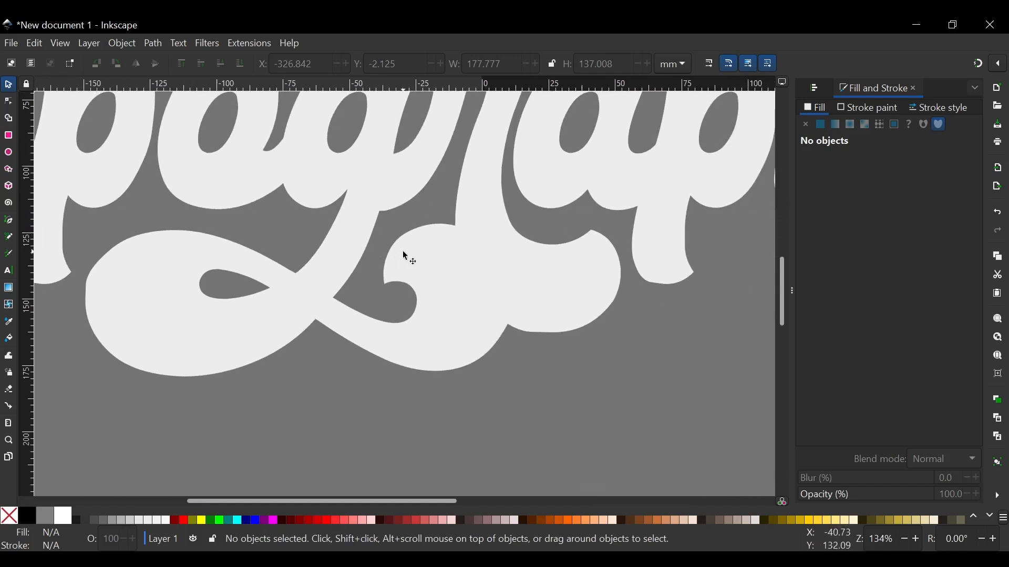
click(360, 189)
double_click(438, 234)
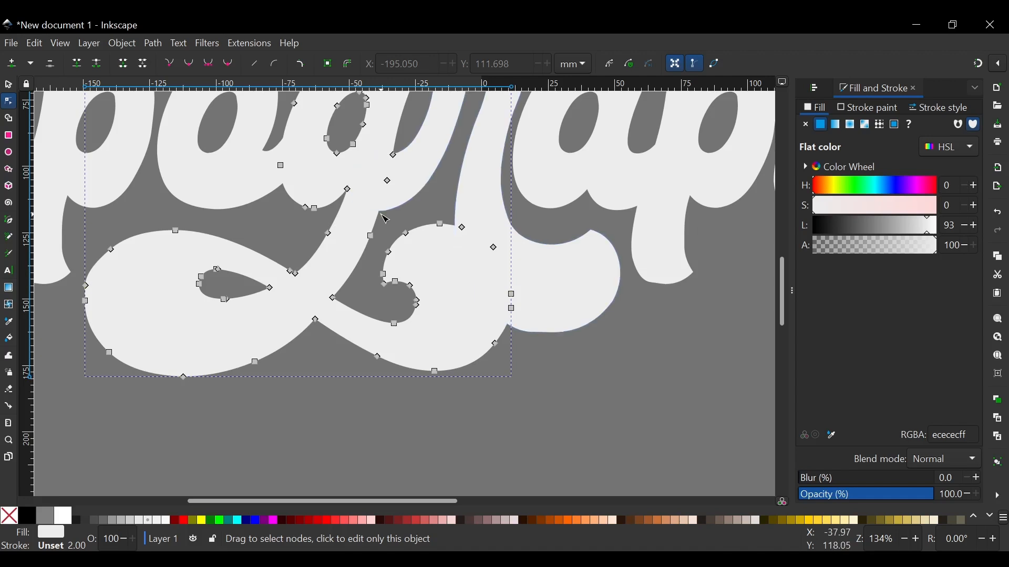
drag(382, 214, 536, 420)
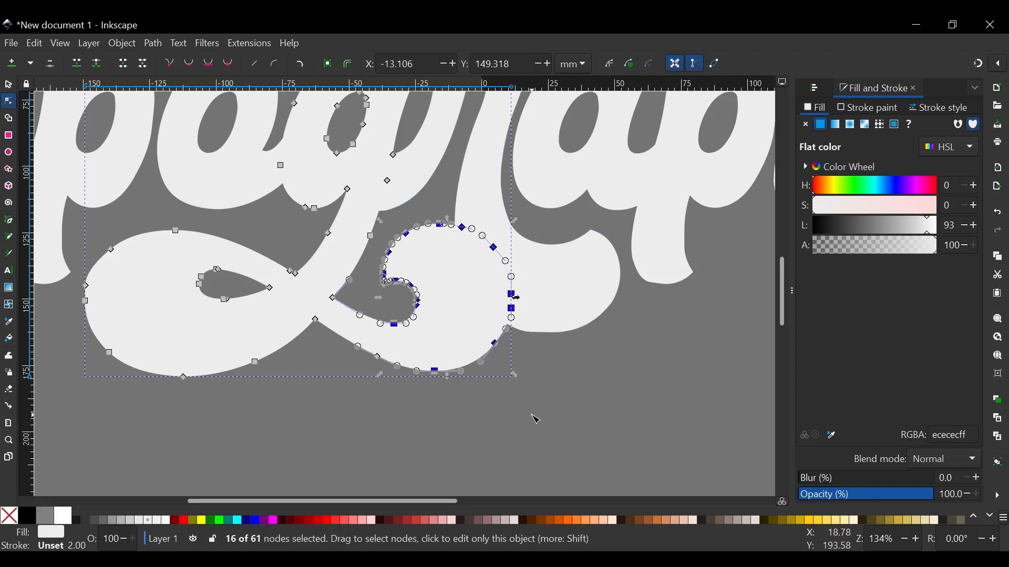
drag(438, 375, 442, 460)
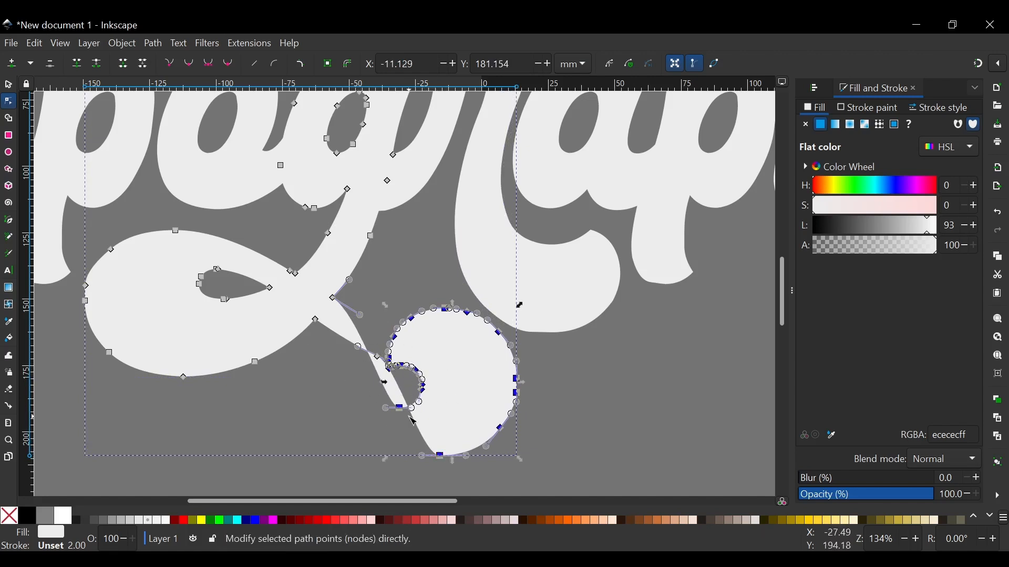
- Pull the corner node on the g tail's lower edge out to the lower left of the curl and delete it
scroll(413, 421, down, 3)
ctrl+scroll(413, 341, up, 2)
scroll(348, 294, down, 2)
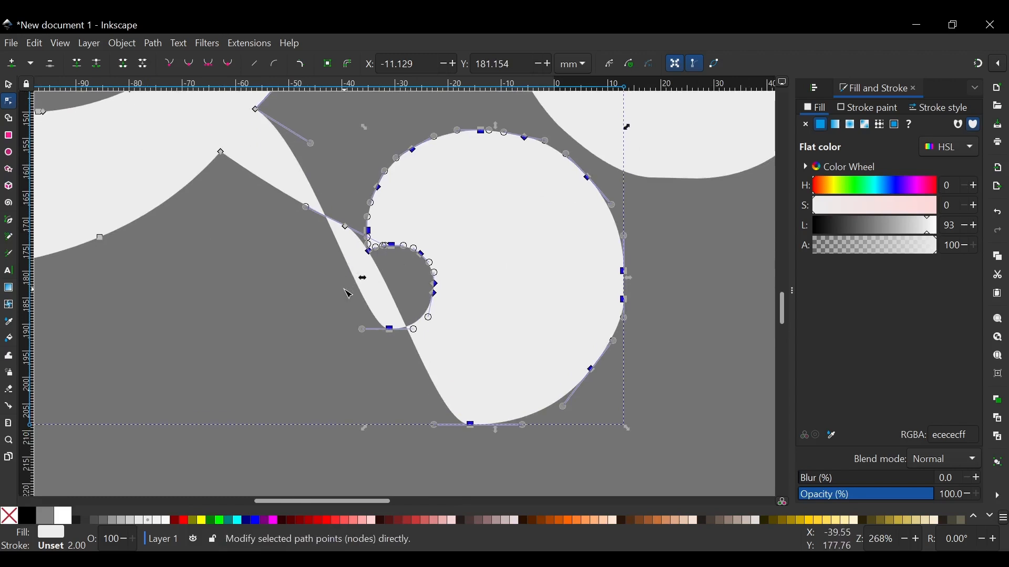
drag(347, 226, 323, 404)
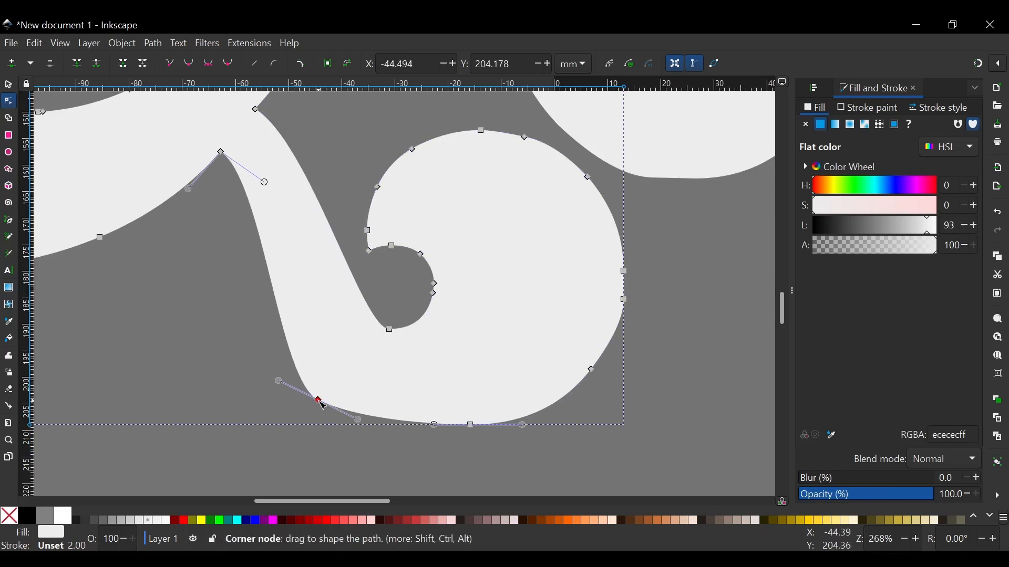
key(Delete)
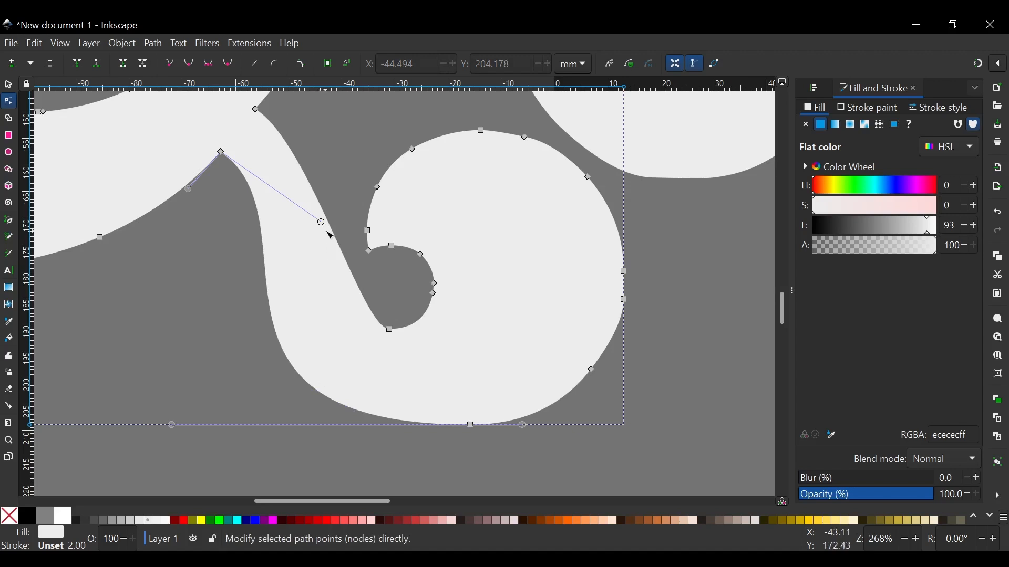
- Smooth both edges of the g's extended tail by adjusting their handles and shifting the outer junction node slightly outward
drag(327, 225, 339, 275)
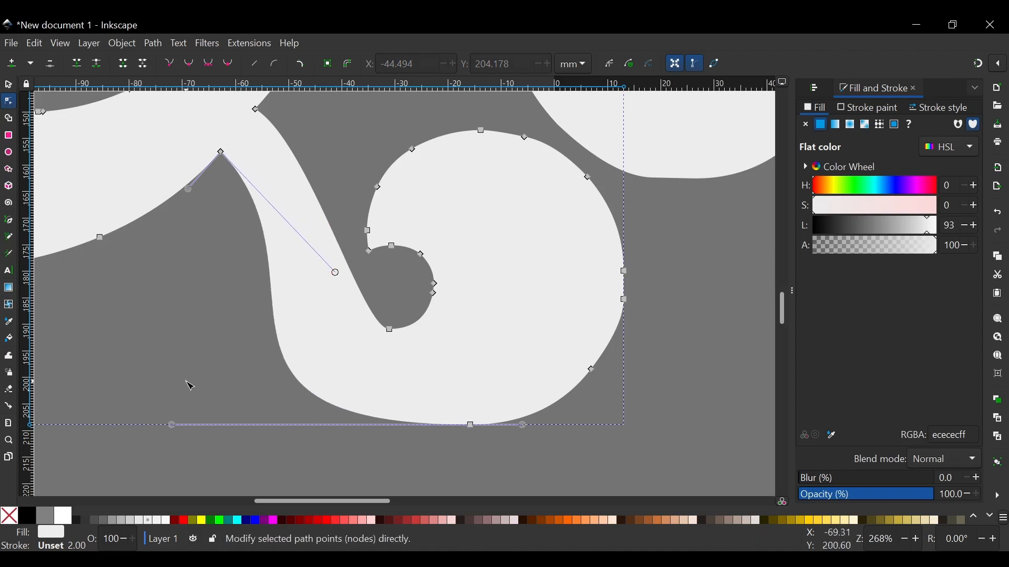
drag(172, 425, 267, 423)
drag(390, 330, 404, 337)
key(ctrl+z)
drag(220, 152, 207, 160)
drag(321, 281, 295, 269)
drag(267, 423, 289, 434)
click(389, 329)
drag(362, 330, 323, 328)
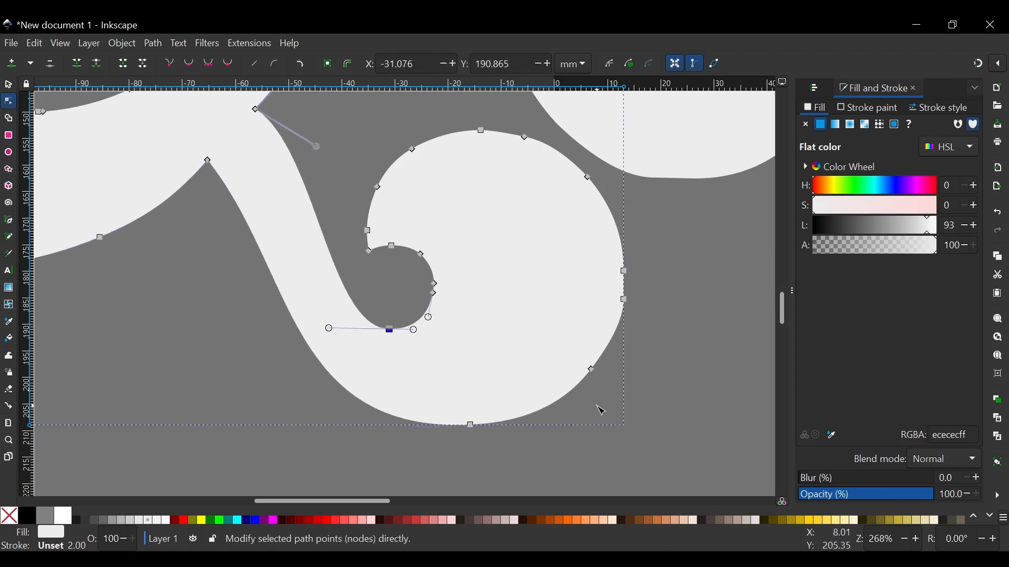
- Delete the two nodes at the rightmost edge of the g tail's curl
scroll(442, 292, down, 2)
click(525, 287)
scroll(524, 286, up, 2)
click(542, 305)
key(Delete)
click(543, 277)
key(Delete)
- Adjust the handles of the remaining nodes to round the right side of the g tail's curl, and deselect the letter
drag(572, 300, 554, 324)
drag(537, 218, 532, 206)
drag(533, 206, 528, 208)
mouse_move(554, 325)
mouse_down()
mouse_move(548, 331)
mouse_move(556, 319)
mouse_up()
mouse_move(529, 208)
mouse_down()
mouse_move(526, 198)
mouse_move(532, 203)
mouse_up()
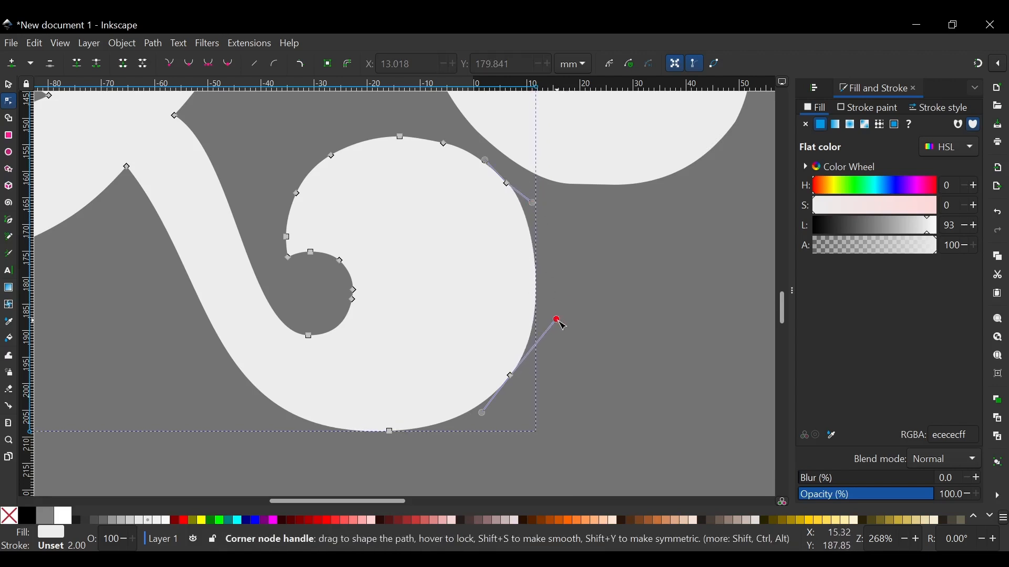
drag(555, 319, 559, 310)
click(8, 84)
click(309, 310)
- Reshape the lower outer curve of the g's tail using the handles of its bottom node and junction node
scroll(444, 305, down, 5)
double_click(436, 319)
scroll(441, 315, up, 4)
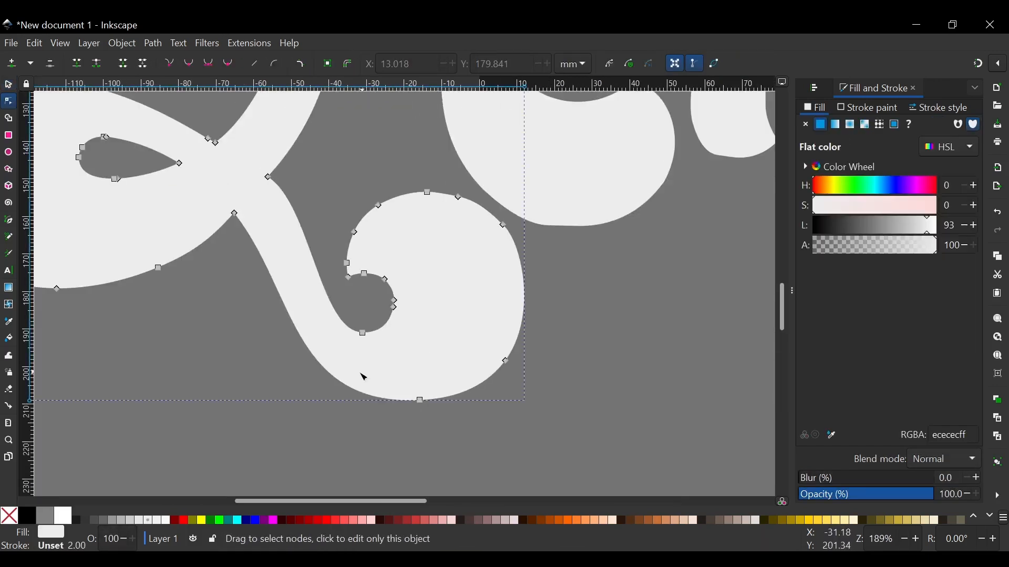
click(403, 409)
drag(277, 414, 250, 416)
drag(296, 290, 269, 242)
click(9, 84)
click(465, 416)
- Remove the lower-right node of the g tail's curl, refine the neighbouring handles into one round curve, and deselect the letter
scroll(465, 416, down, 3)
scroll(458, 413, up, 3)
double_click(458, 391)
click(413, 414)
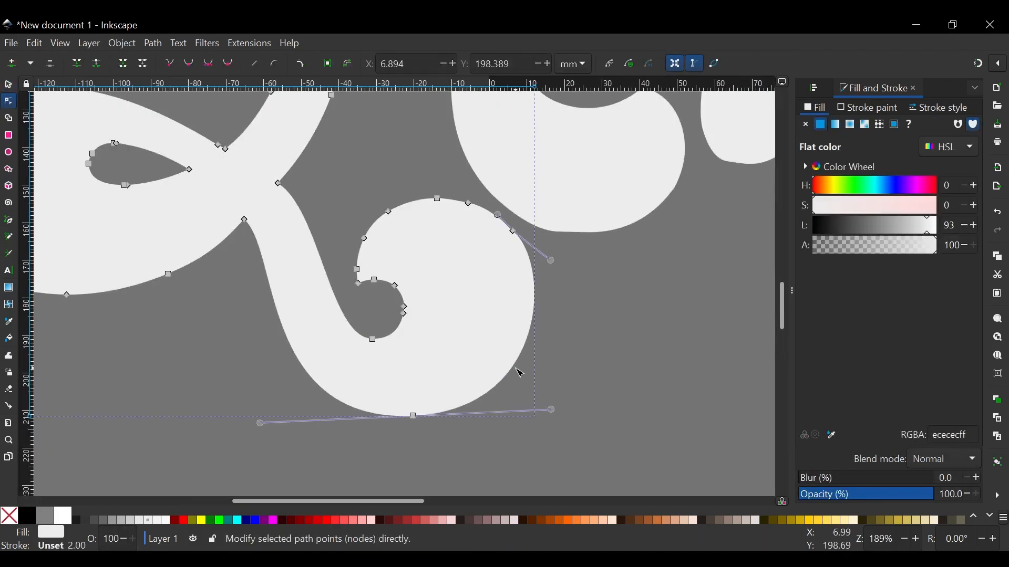
drag(552, 261, 544, 257)
drag(552, 410, 531, 414)
click(8, 84)
scroll(419, 268, down, 3)
click(508, 312)
scroll(455, 303, down, 3)
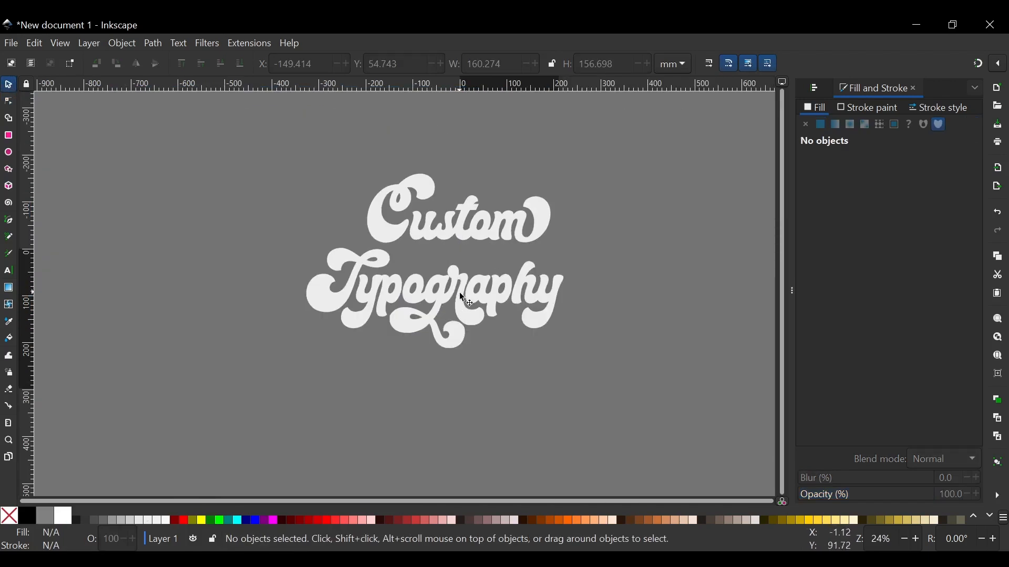
- Examine the reshaped g tail and the letter joins and spacing across both words
scroll(434, 320, up, 3)
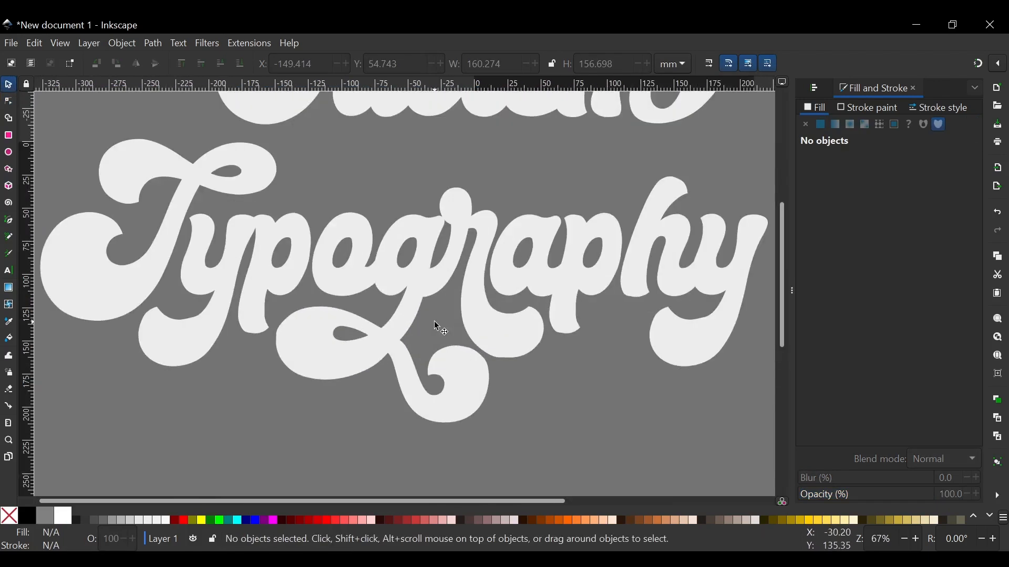
scroll(453, 350, up, 1)
scroll(319, 324, left, 1)
scroll(318, 323, right, 2)
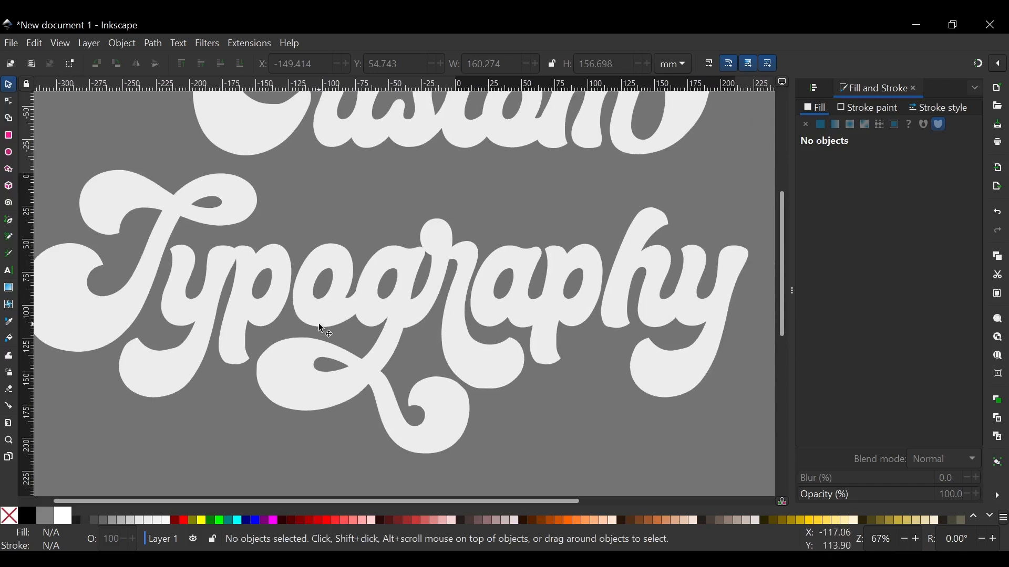
scroll(178, 334, up, 2)
scroll(178, 334, left, 2)
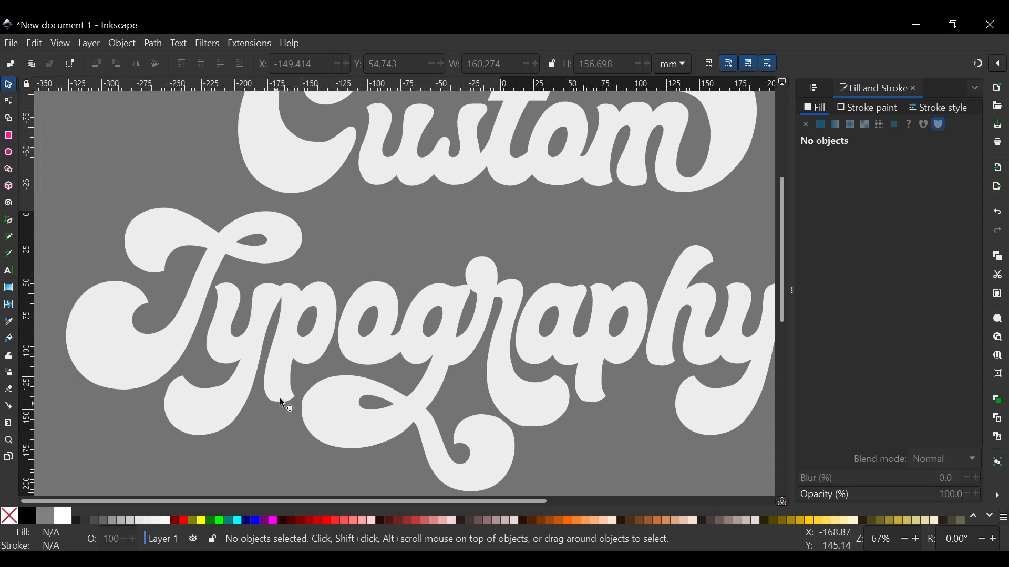
scroll(367, 245, right, 1)
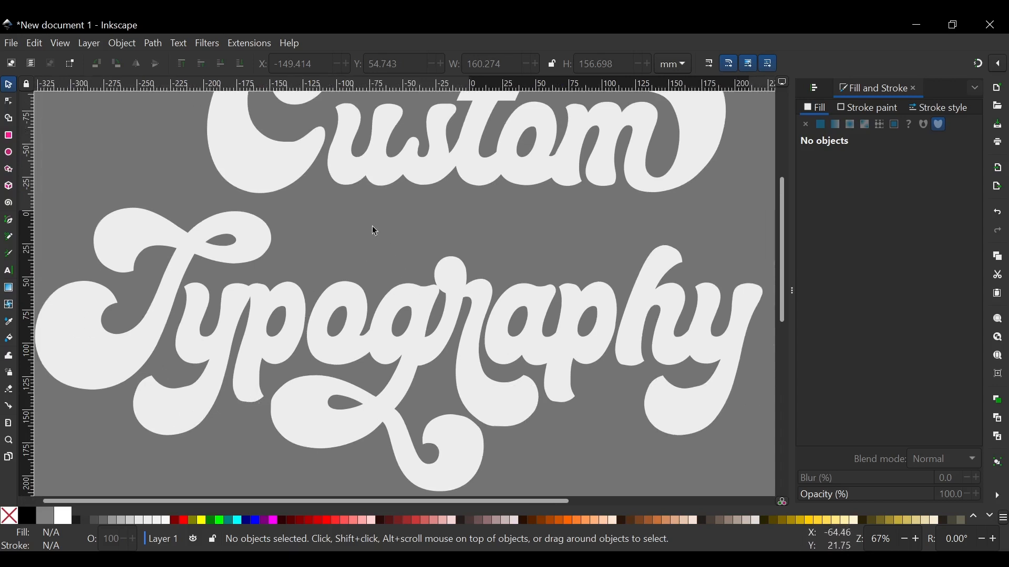
scroll(362, 218, up, 5)
scroll(367, 247, down, 4)
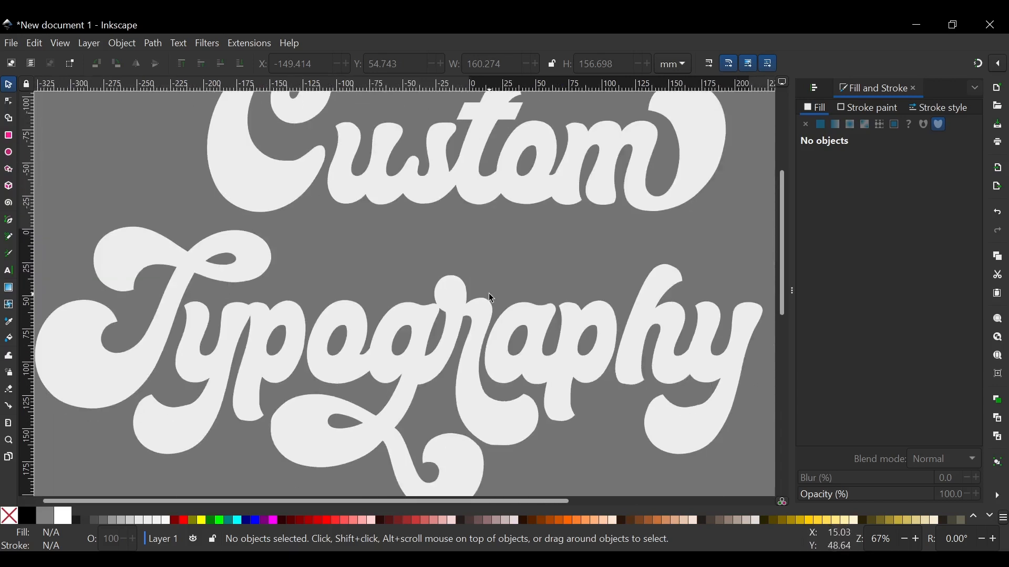
scroll(489, 296, down, 1)
scroll(357, 283, down, 3)
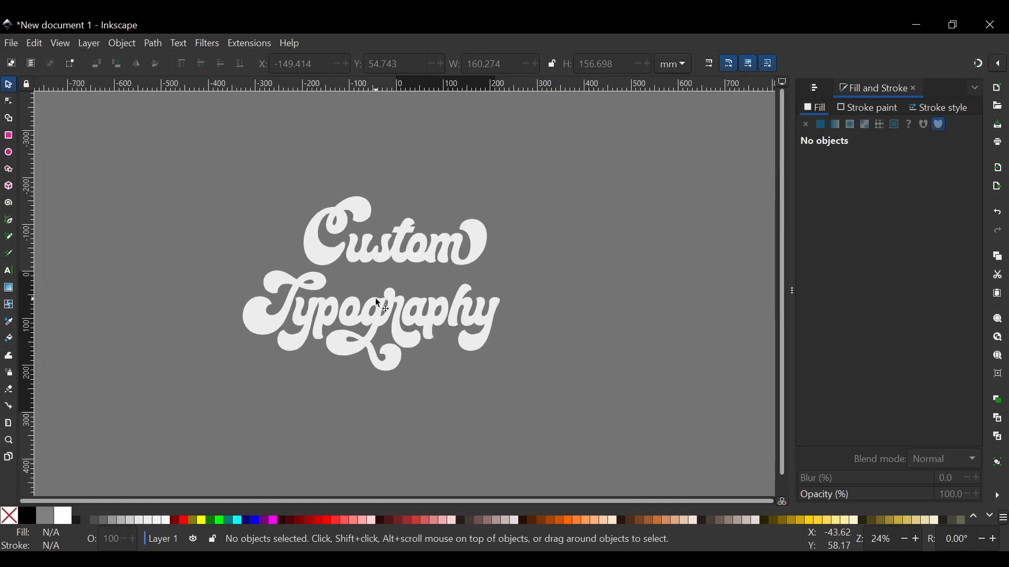
scroll(378, 303, up, 4)
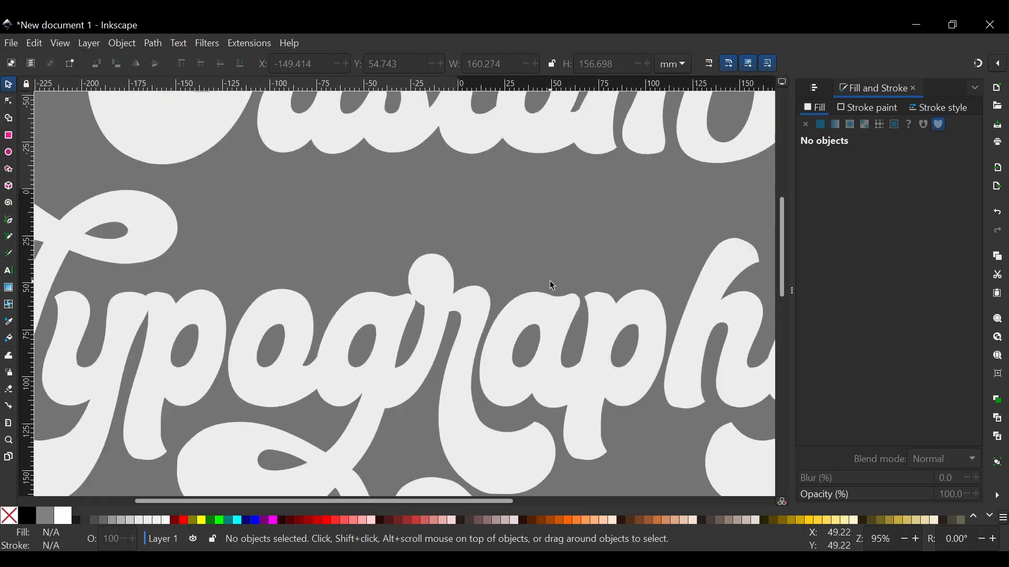
scroll(549, 281, right, 2)
scroll(396, 257, down, 3)
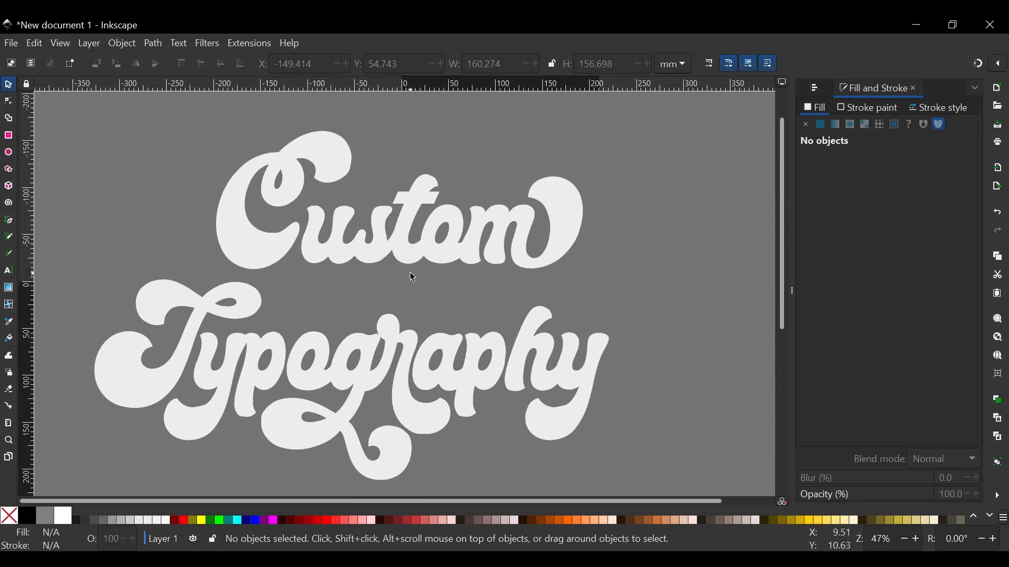
scroll(411, 277, left, 1)
scroll(378, 252, down, 3)
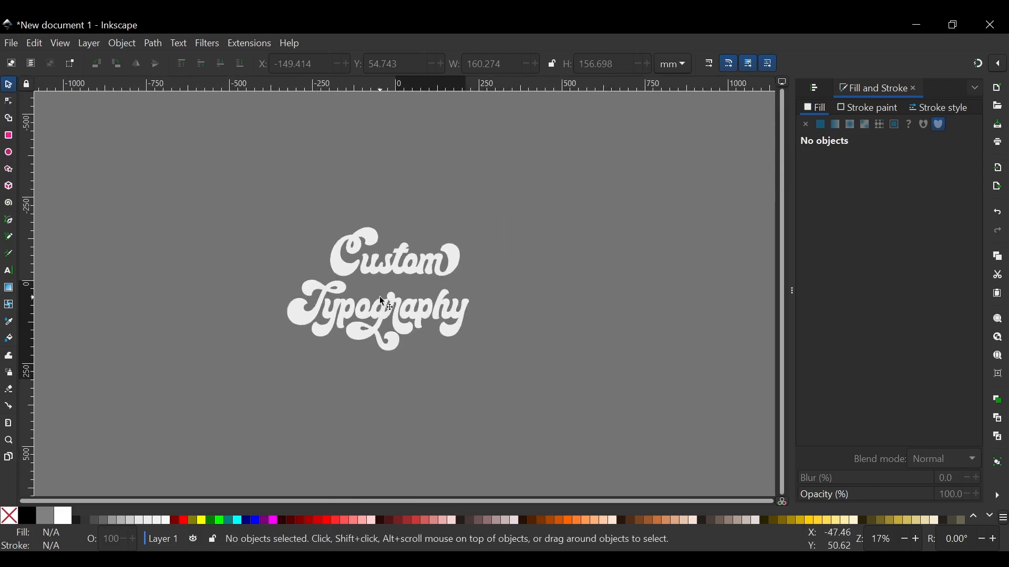
- Move "Custom" to the left and slightly down so it sits closely above "Typography"
scroll(380, 296, up, 3)
scroll(315, 315, down, 2)
click(354, 282)
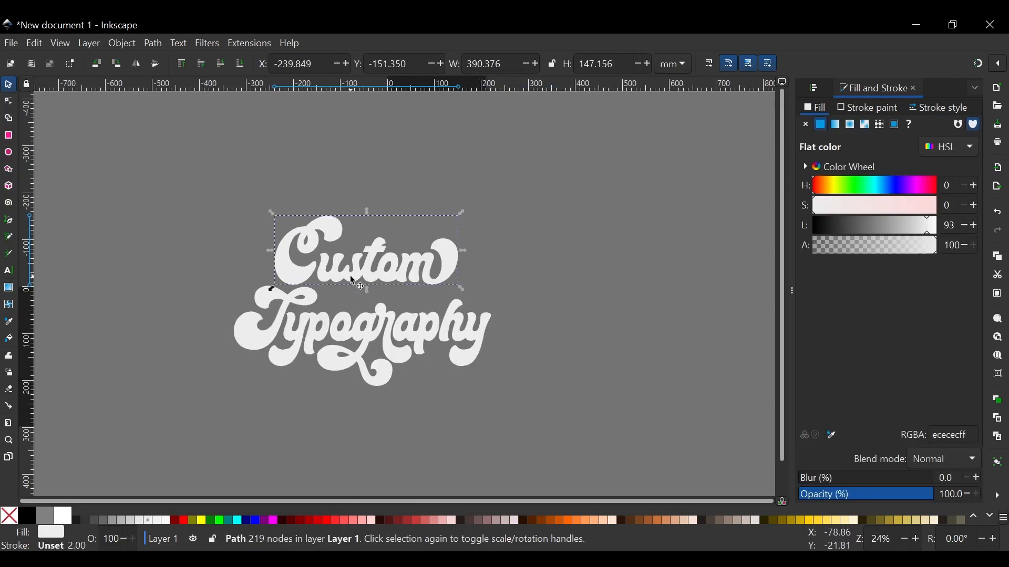
scroll(351, 278, left, 1)
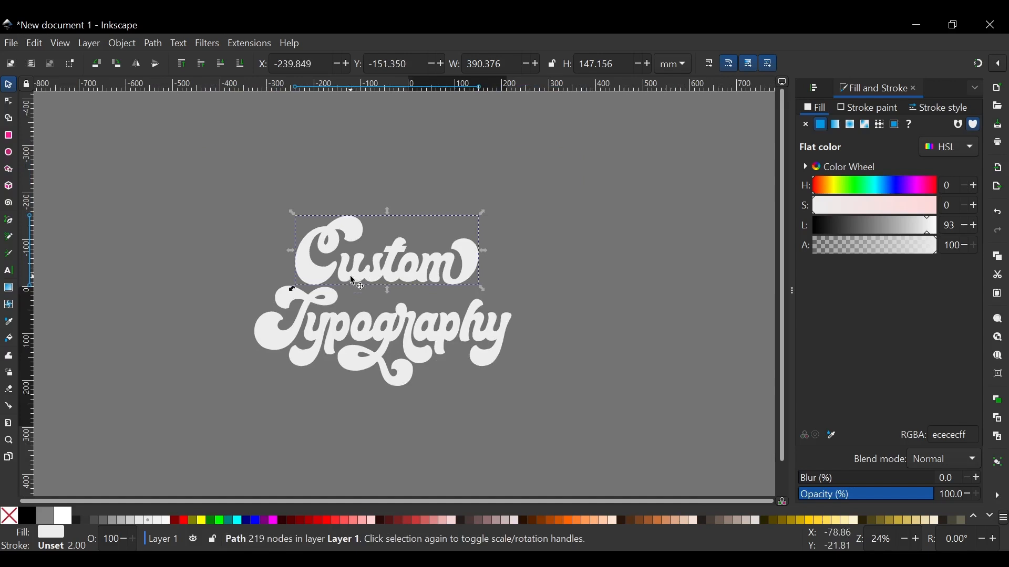
- Try to center "Custom" horizontally relative to the h of "Typography" as the last selected object
shift+click(476, 332)
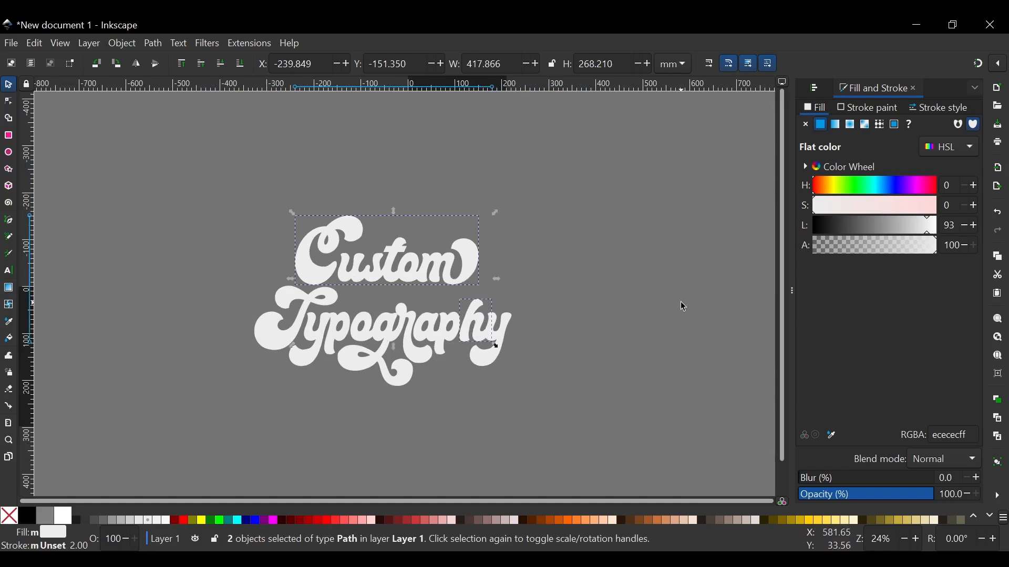
click(813, 87)
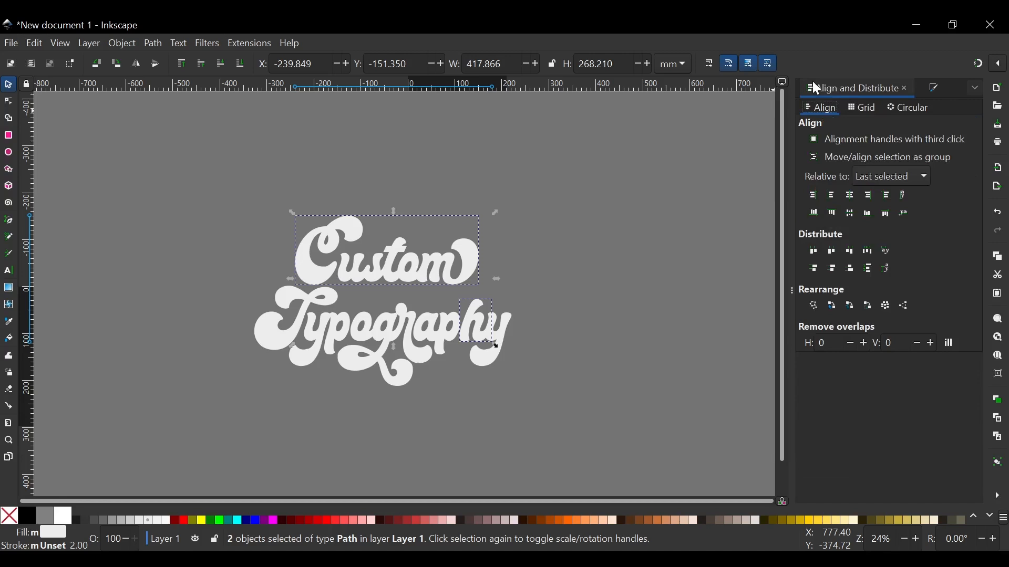
click(856, 198)
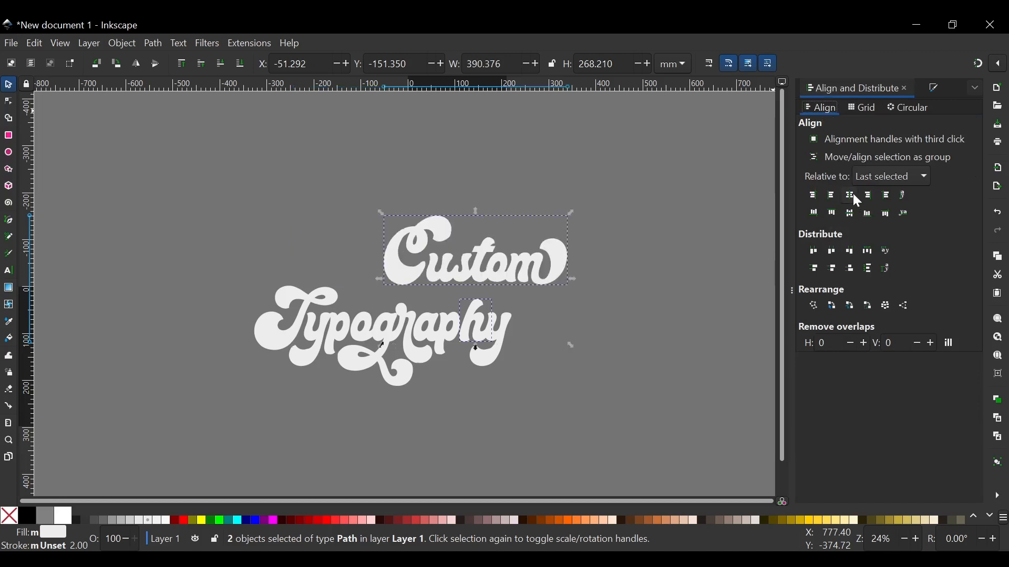
key(ctrl+z)
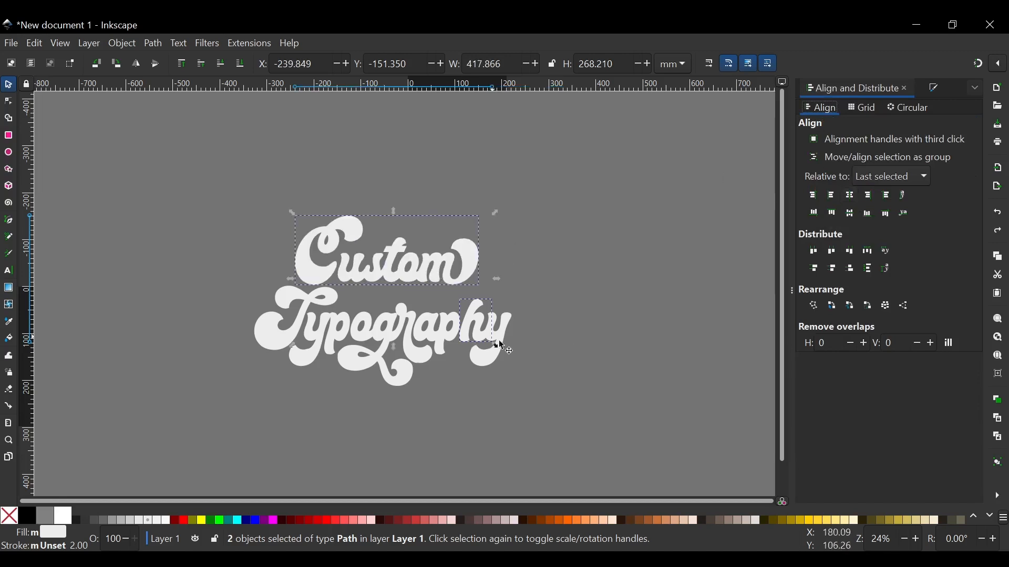
click(613, 408)
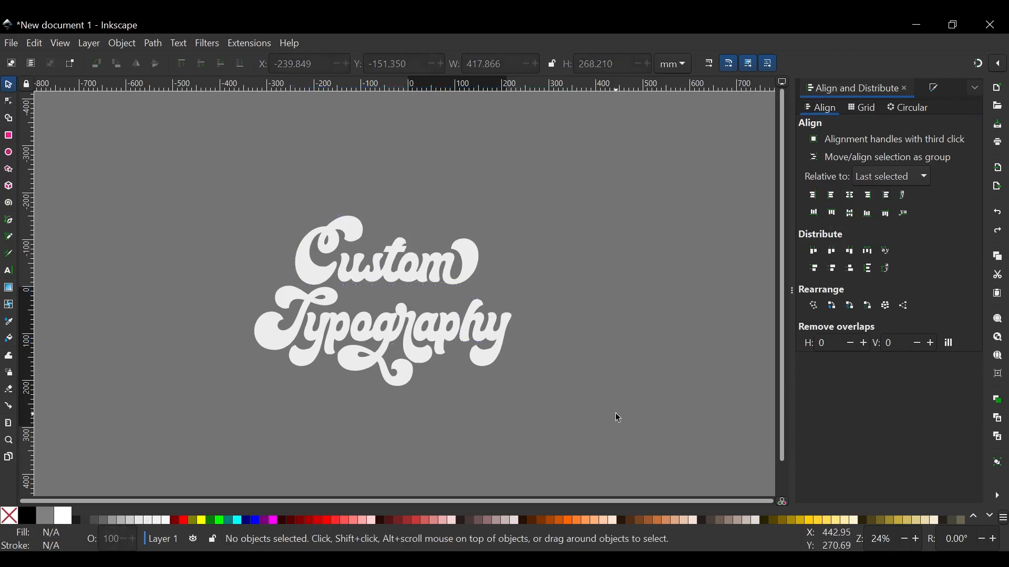
- Unite all the letters of "Typography" into a single path with Union
mouse_move(616, 415)
mouse_down()
mouse_move(209, 315)
mouse_move(138, 274)
mouse_up()
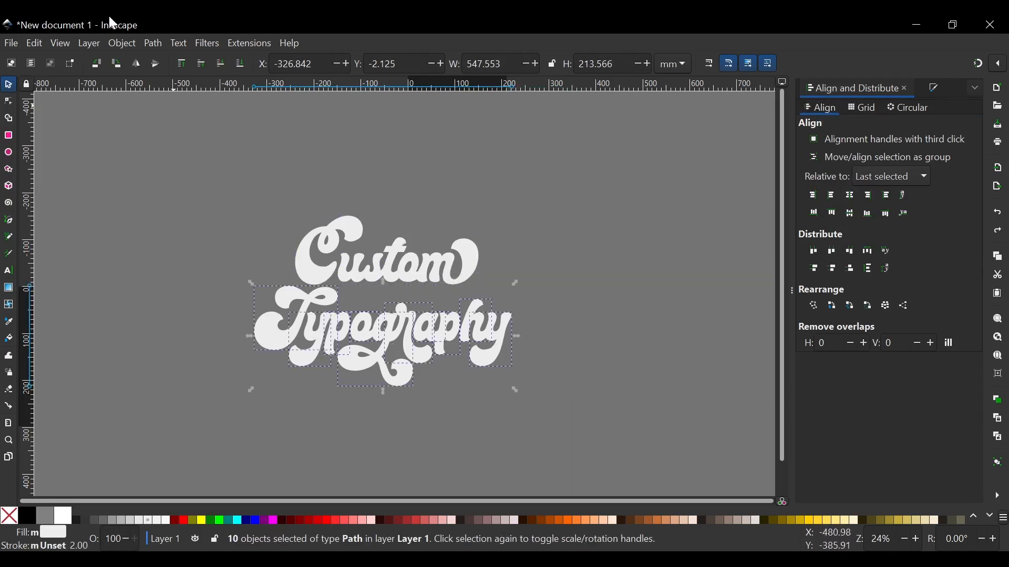
click(152, 44)
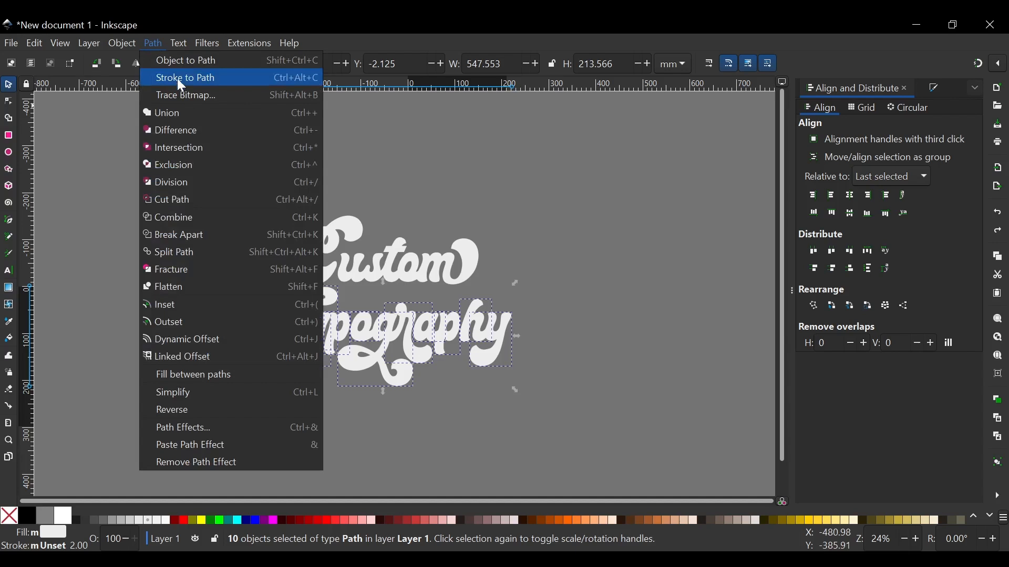
click(173, 115)
- Center "Custom" horizontally over the merged "Typography" path, using "Typography" as the last selected reference
click(352, 244)
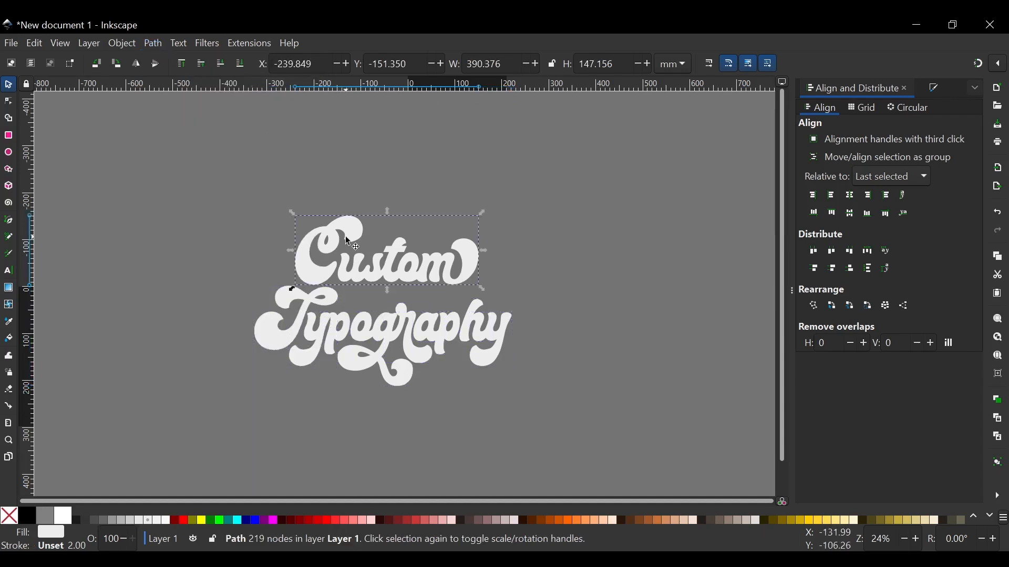
shift+click(453, 324)
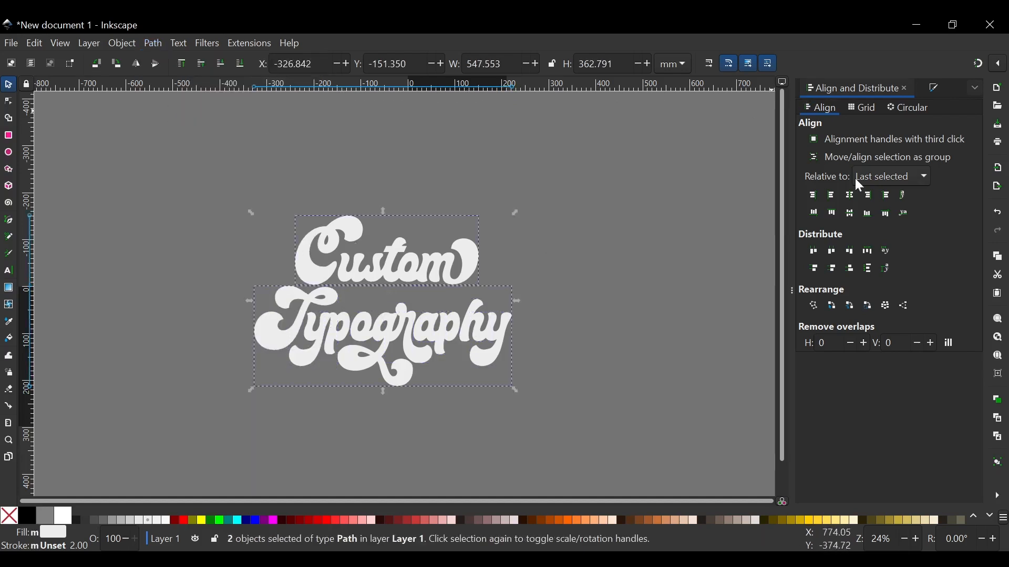
click(859, 199)
click(601, 317)
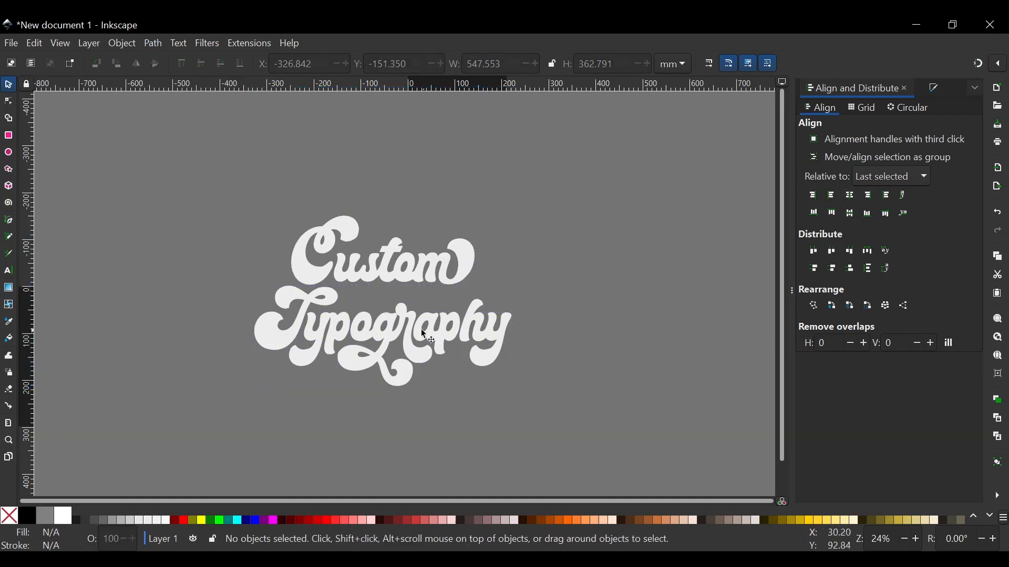
scroll(379, 332, up, 2)
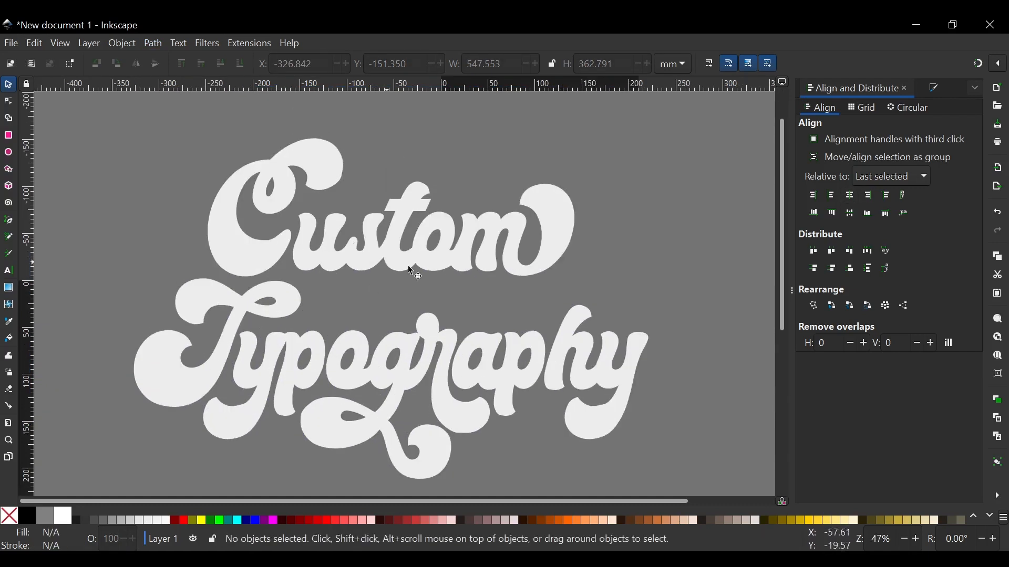
click(571, 240)
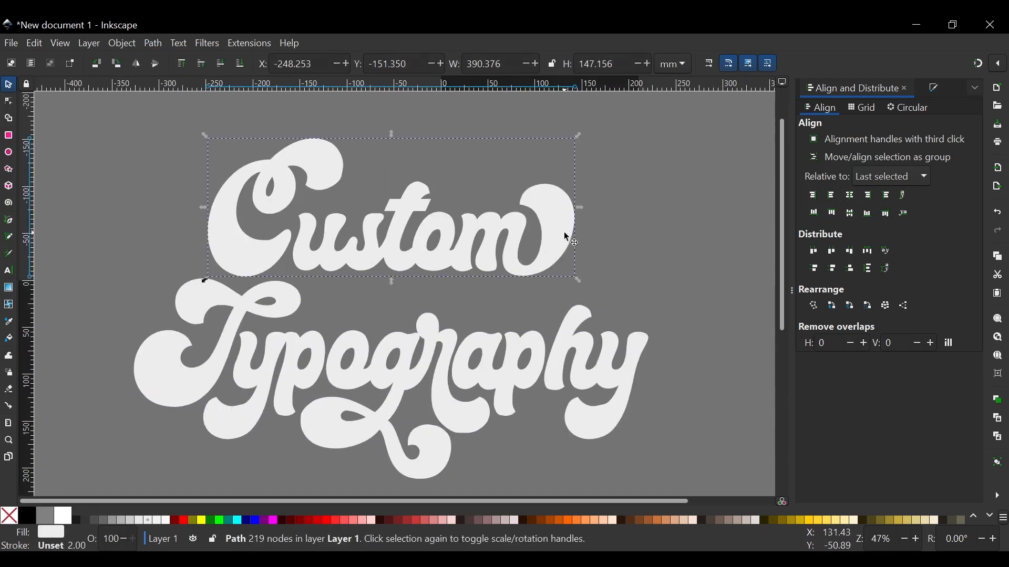
shift+click(606, 414)
click(154, 44)
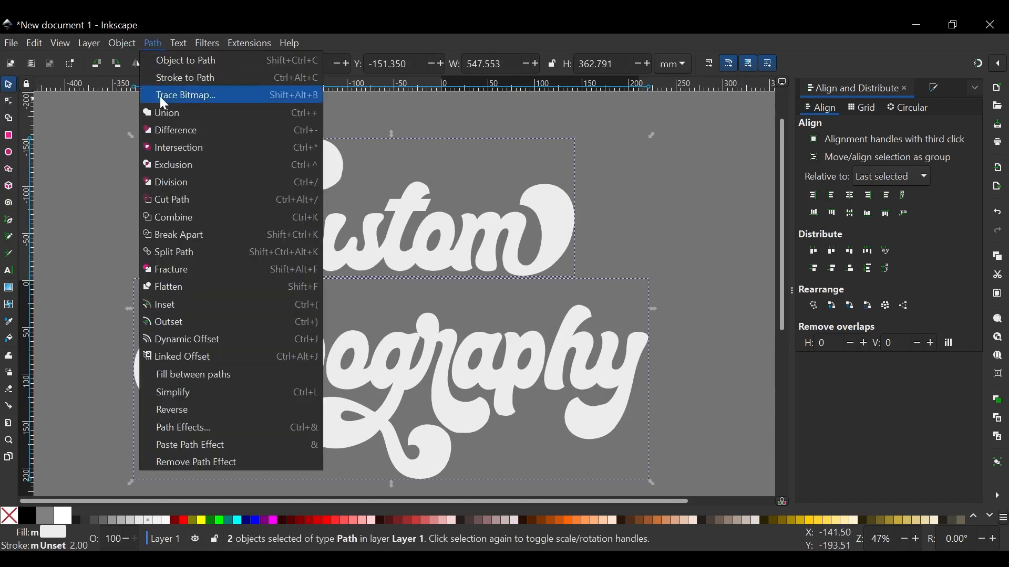
key(Escape)
key(Escape)
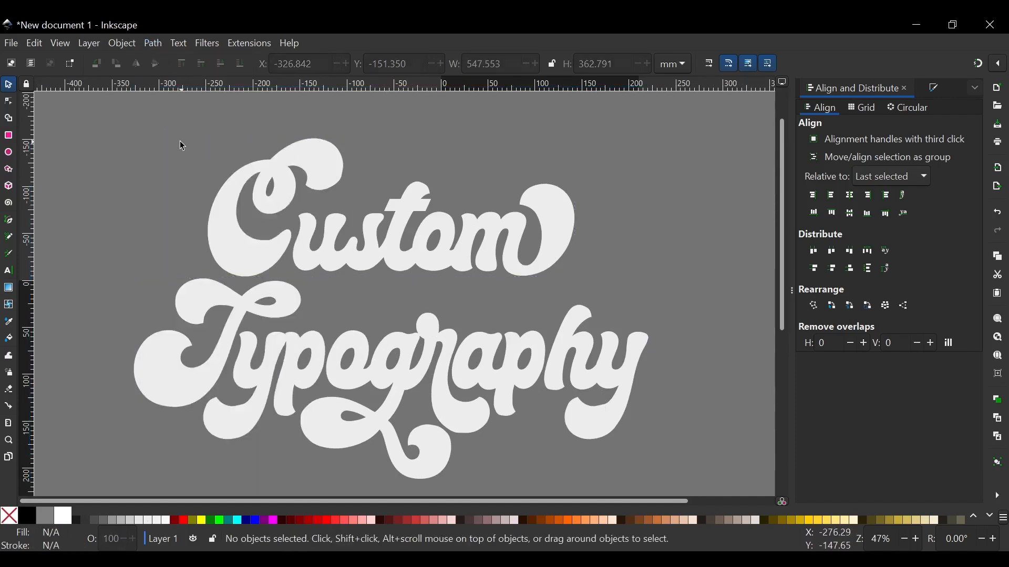
- Unite "Custom" and "Typography" into a single path with Union
click(273, 193)
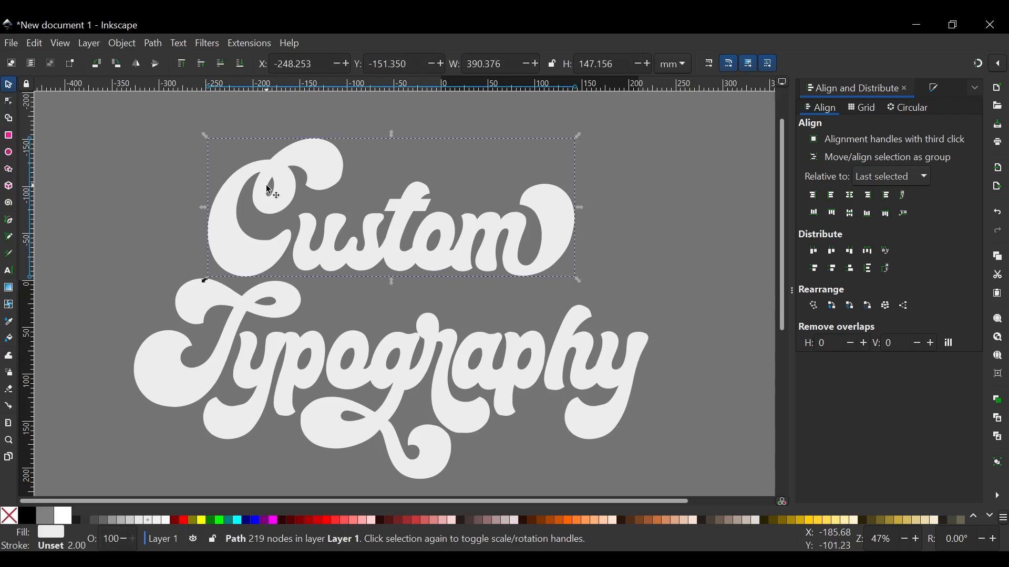
shift+click(276, 309)
click(153, 44)
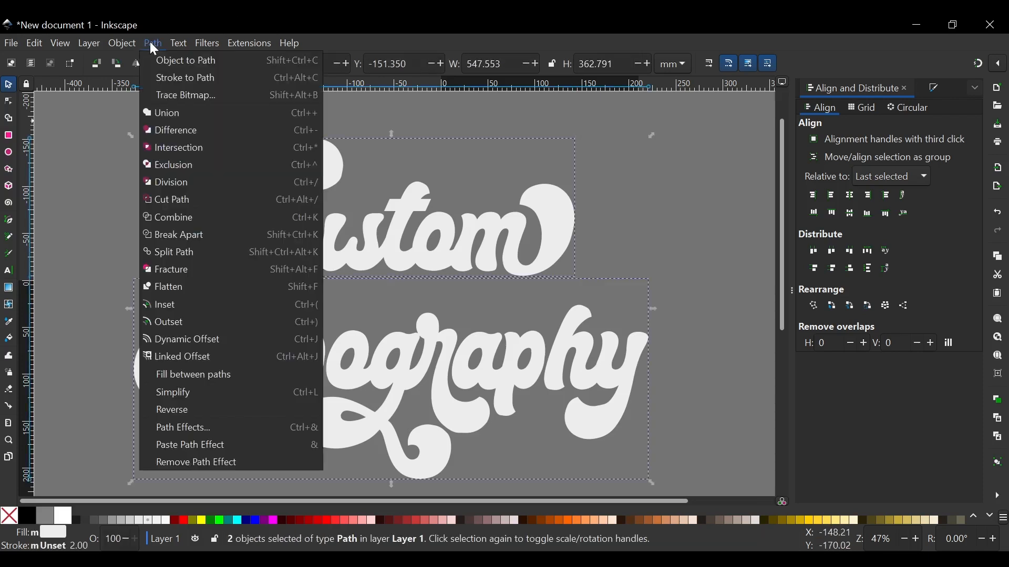
click(162, 112)
key(minus)
key(minus)
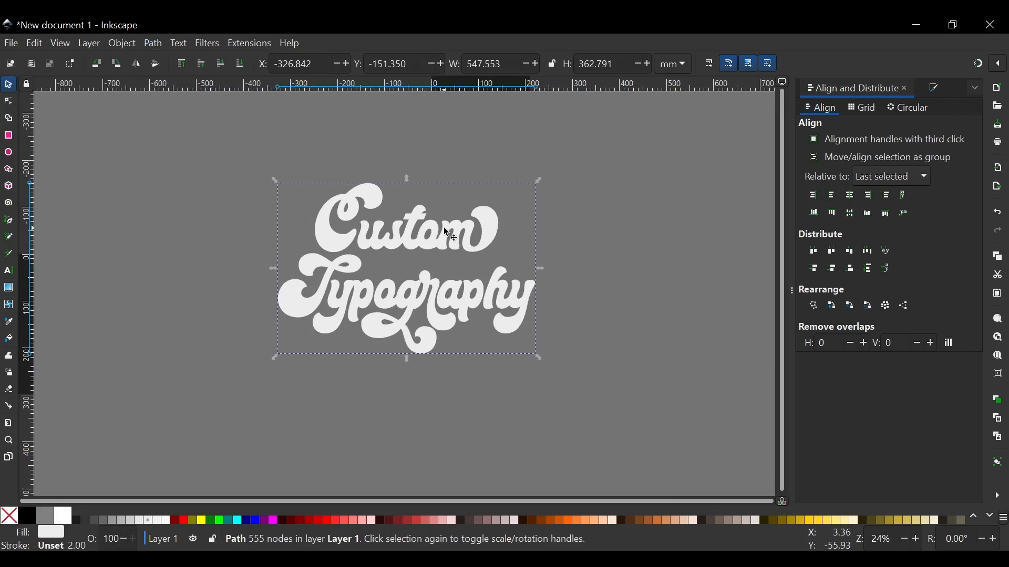
- Place a black-filled duplicate of the merged lettering beneath the white original
scroll(424, 297, up, 1)
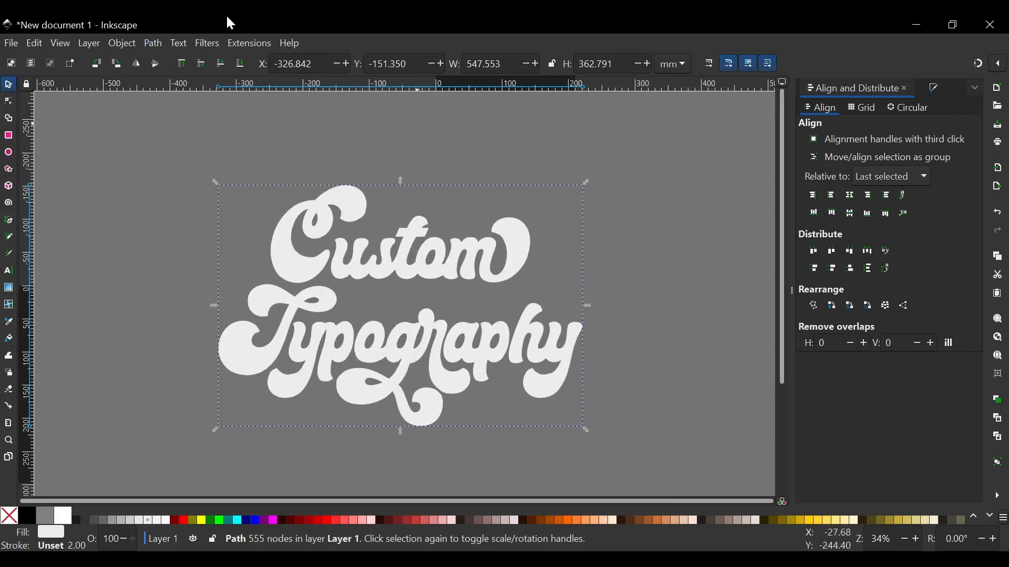
click(27, 520)
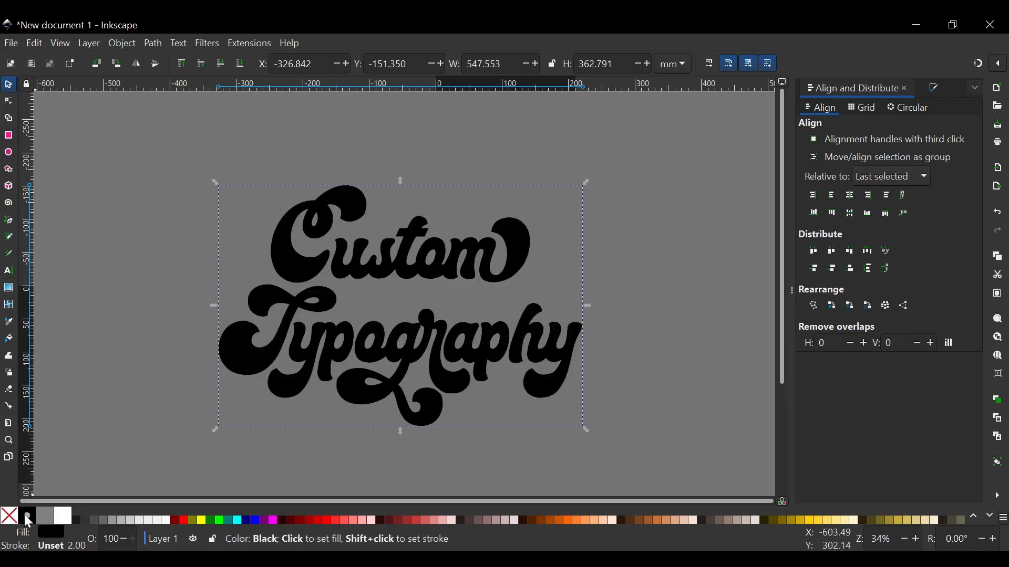
click(245, 60)
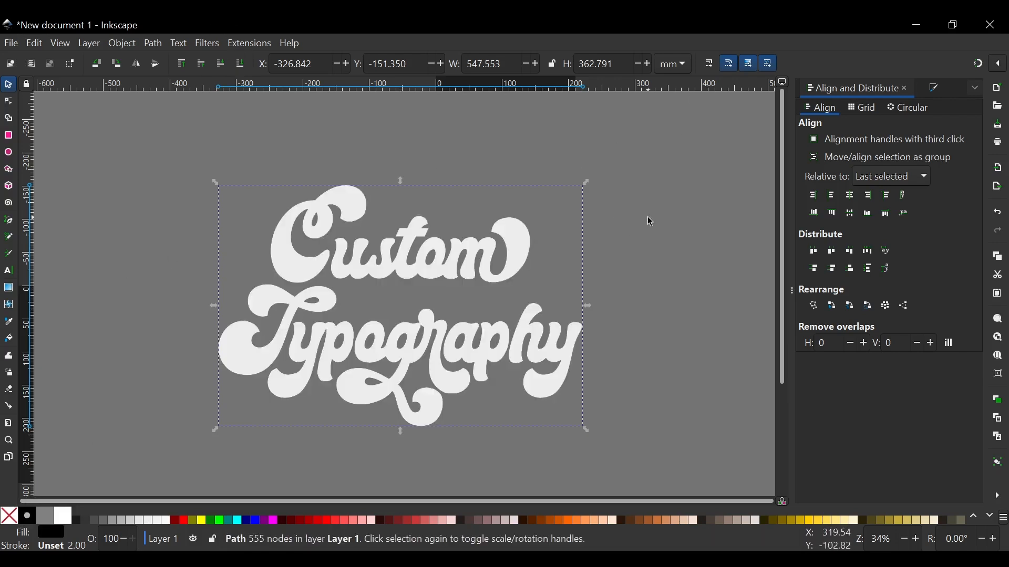
- Outset the black copy repeatedly into a thick outline around the lettering, about 576 mm wide and 391 mm high
key(ctrl)
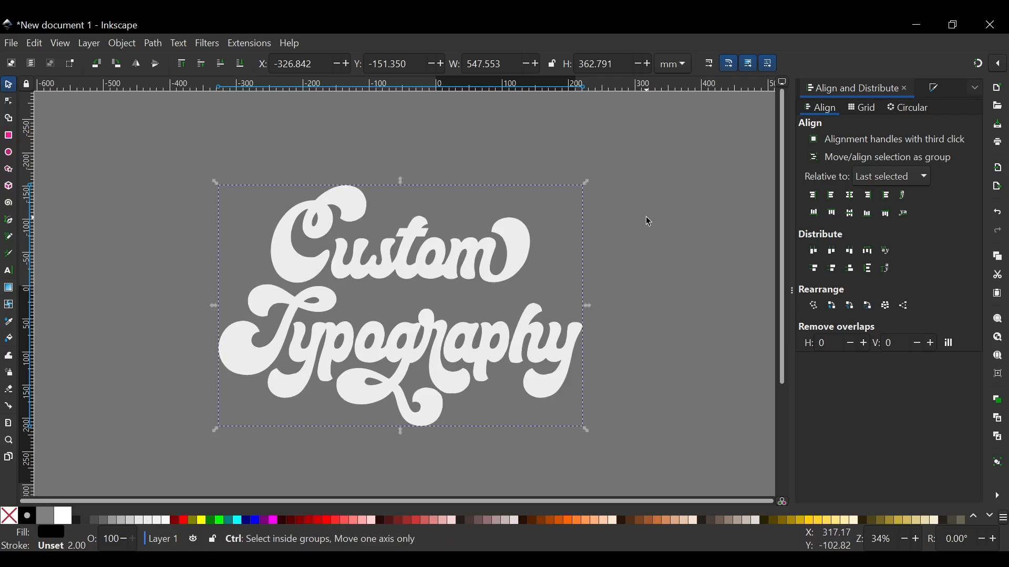
key(ctrl+parenright)
key(ctrl+parenright)
key(ctrl+parenright)
key(ctrl+parenright)
key(ctrl+parenright)
key(ctrl+parenright)
key(ctrl+parenright)
key(ctrl+parenright)
key(ctrl+parenright)
key(ctrl+parenright)
key(ctrl+parenright)
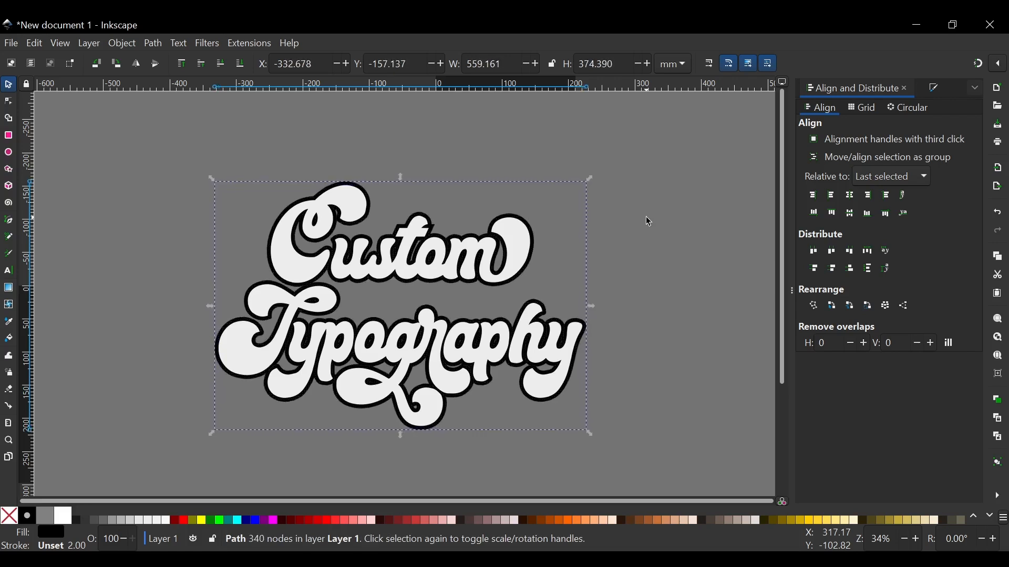
key(ctrl+parenright)
key(ctrl+parenright)
key(ctrl+parenright)
key(ctrl+parenright)
key(ctrl+parenright)
key(ctrl+parenright)
key(ctrl+parenright)
key(ctrl+parenright)
key(ctrl+parenright)
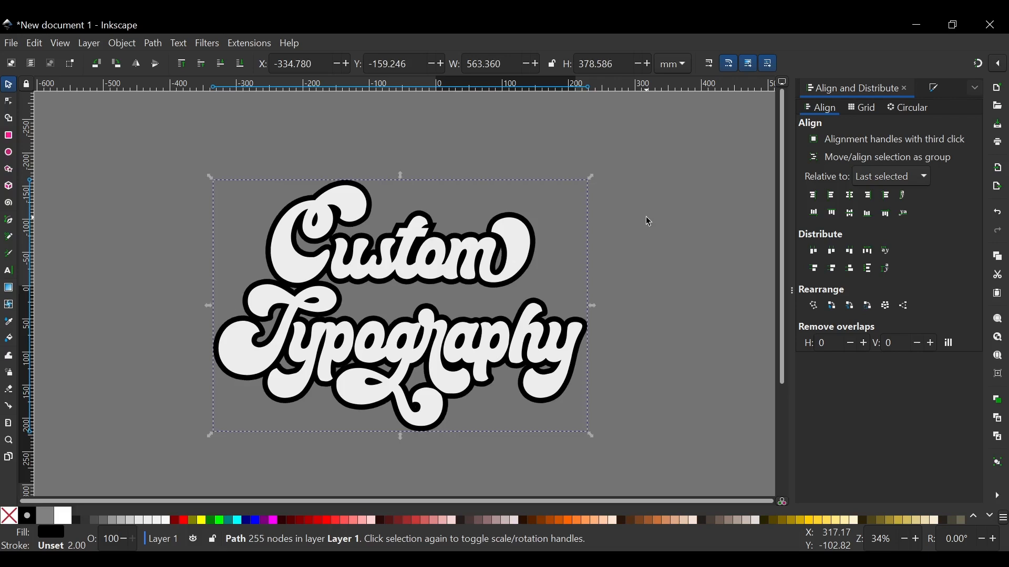
key(ctrl+parenright)
key(ctrl+parenright)
key(ctrl+parenright)
key(ctrl+parenright)
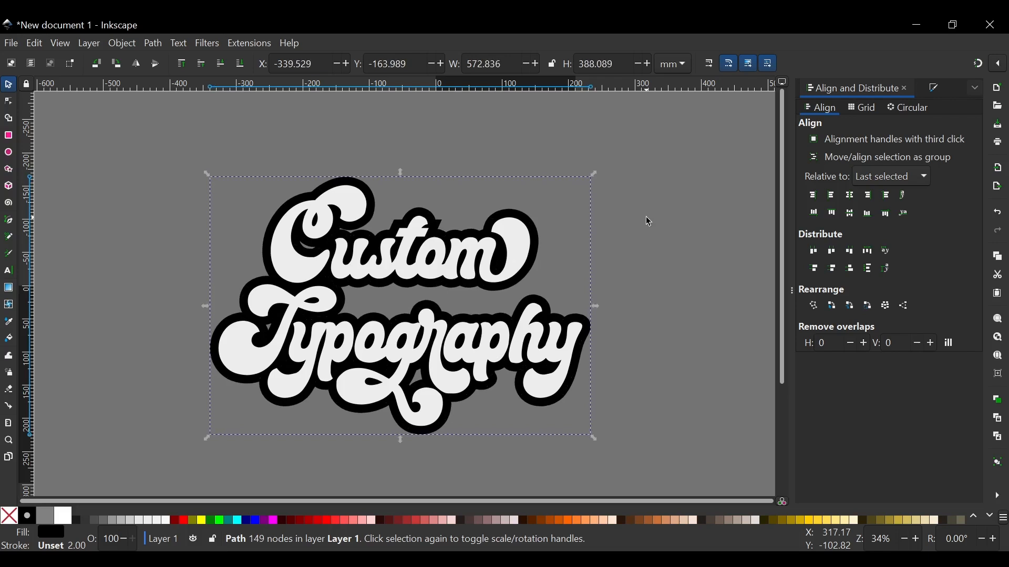
key(ctrl+parenright)
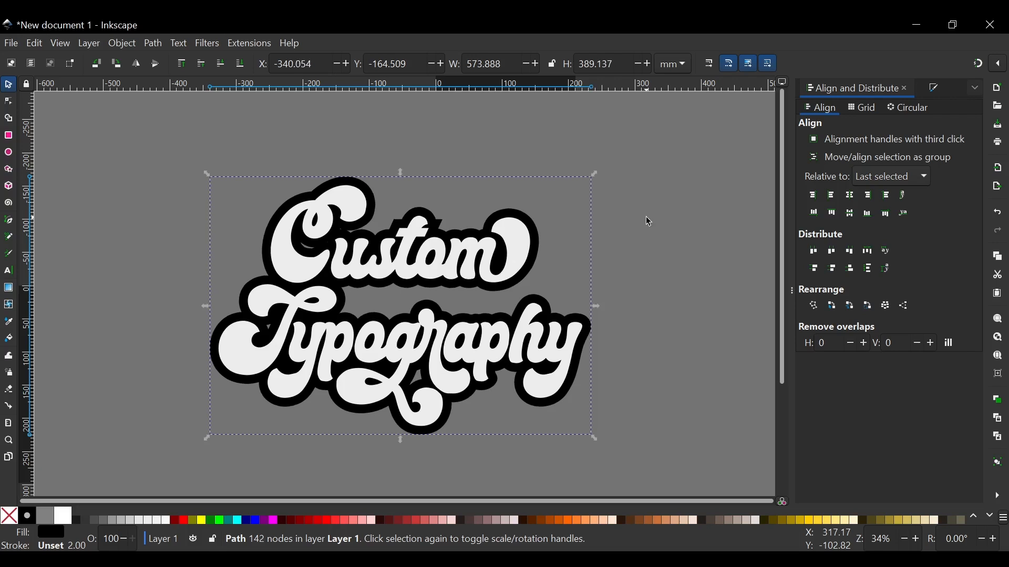
key(ctrl+parenright)
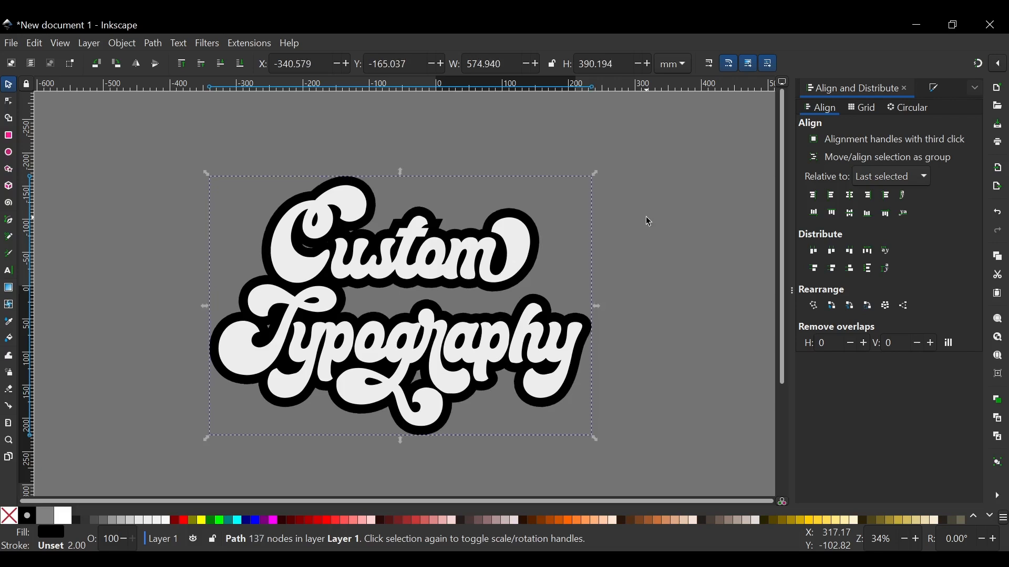
key(ctrl+parenright)
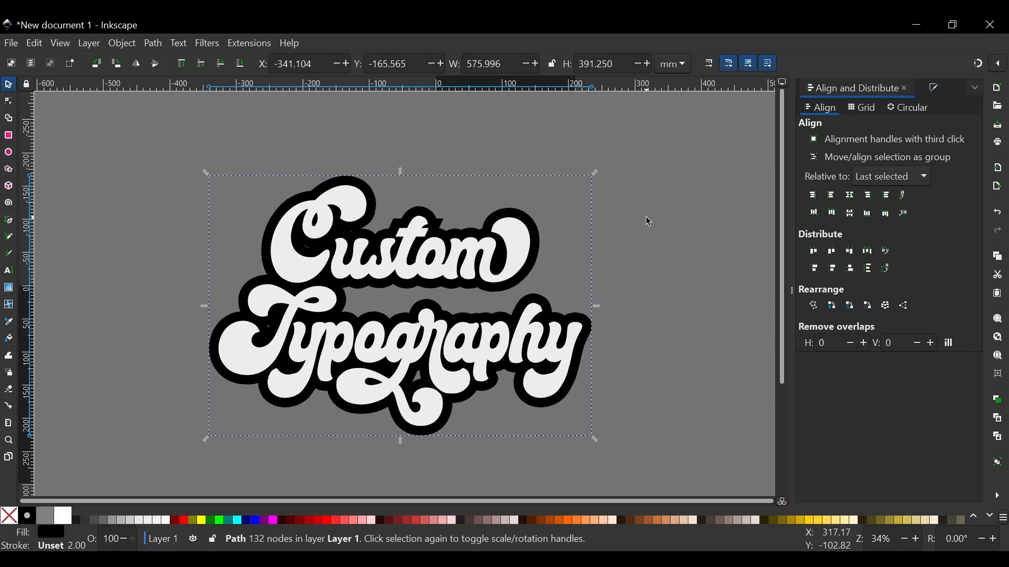
scroll(476, 275, down, 1)
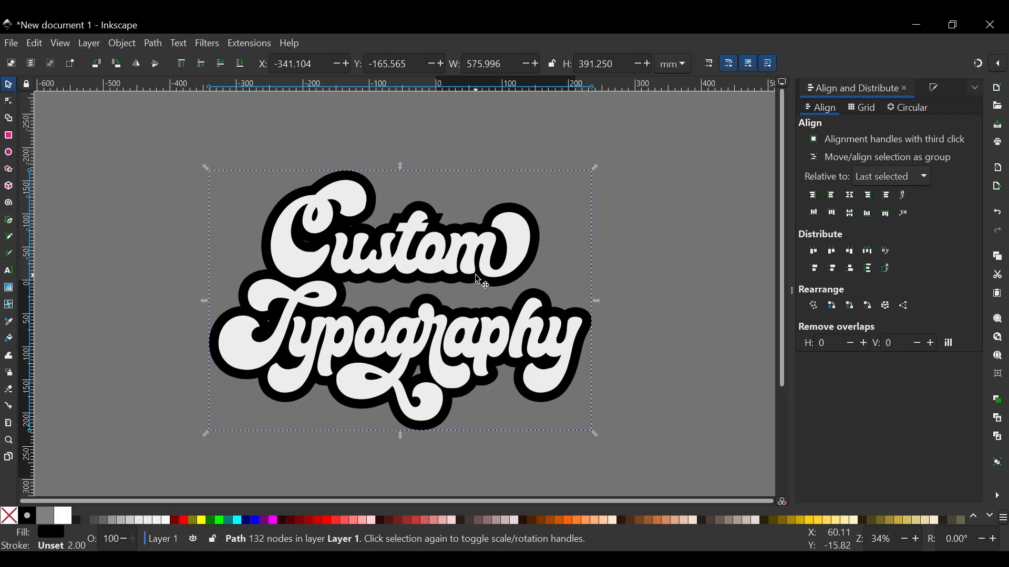
scroll(473, 282, up, 1)
scroll(441, 282, down, 2)
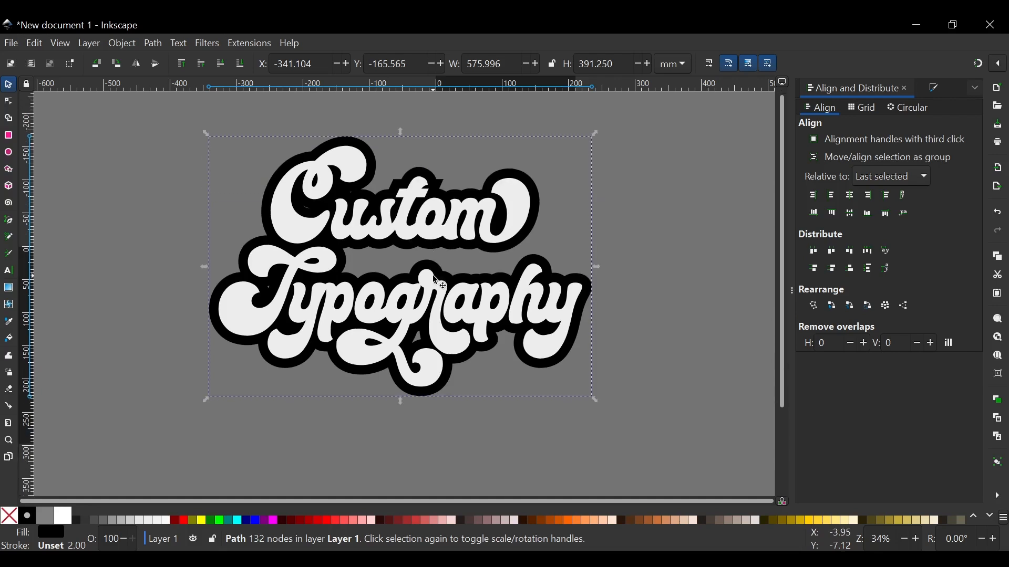
scroll(436, 282, up, 1)
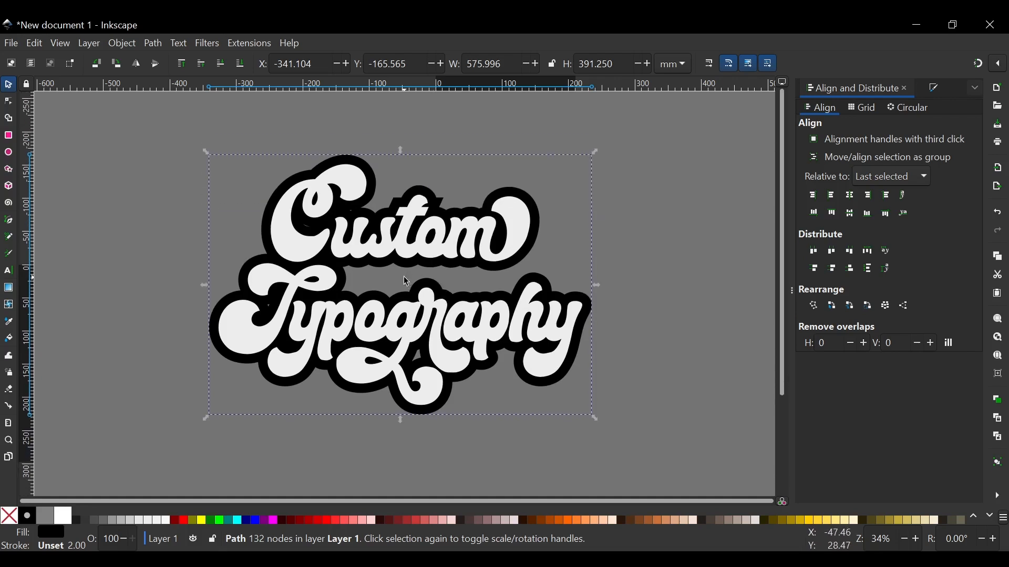
- Duplicate the black outline, send the copy to the bottom and shift it about 24 mm to the right
key(ctrl+d)
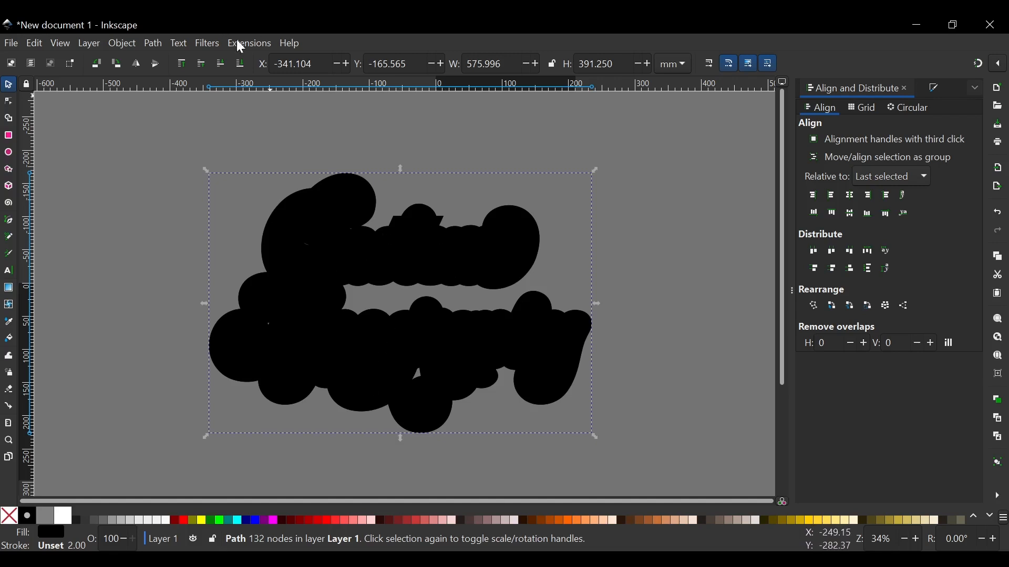
click(241, 63)
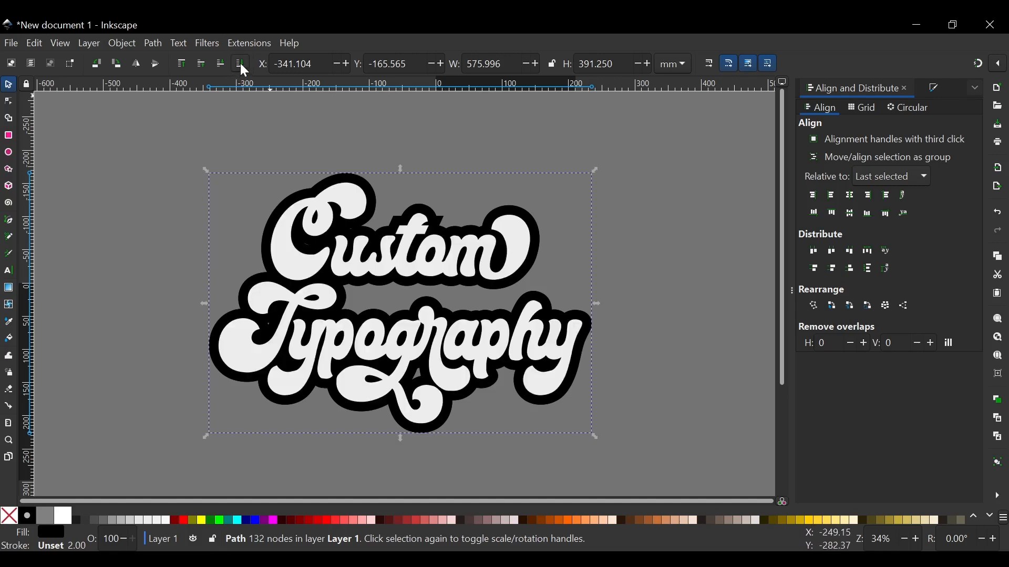
key(Right)
key(Right)
key(Right)
key(Right)
key(Right)
key(Right)
key(Right)
key(Right)
key(Right)
key(Right)
key(Right)
key(Right)
key(Right)
key(Right)
key(Right)
key(Right)
key(Right)
key(Right)
key(Right)
key(Right)
key(Right)
key(Right)
key(Right)
key(Right)
key(Right)
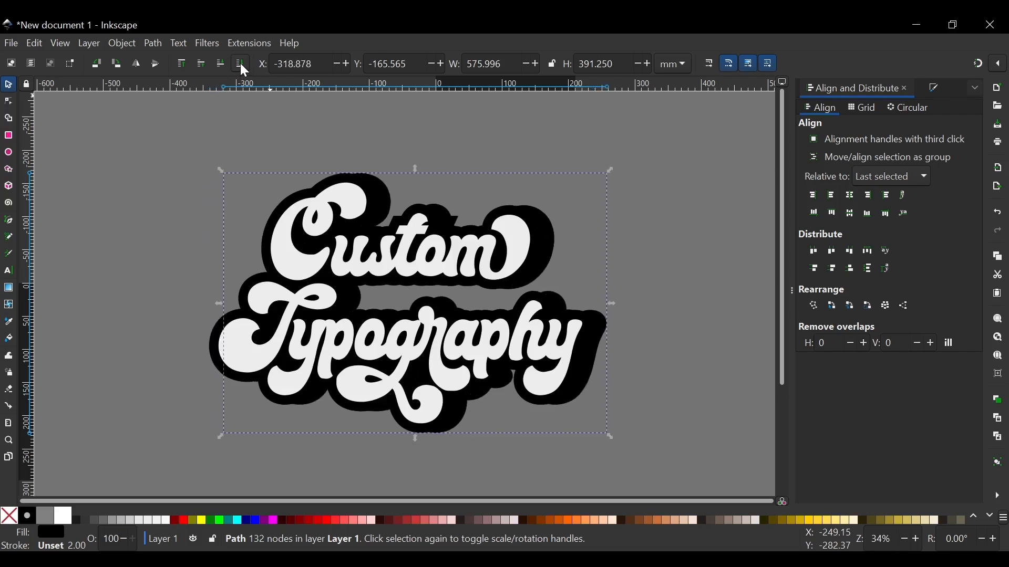
key(Right)
key(Right)
key(Right)
key(Right)
key(Right)
key(Right)
key(Right)
key(Right)
key(Right)
key(Right)
key(Right)
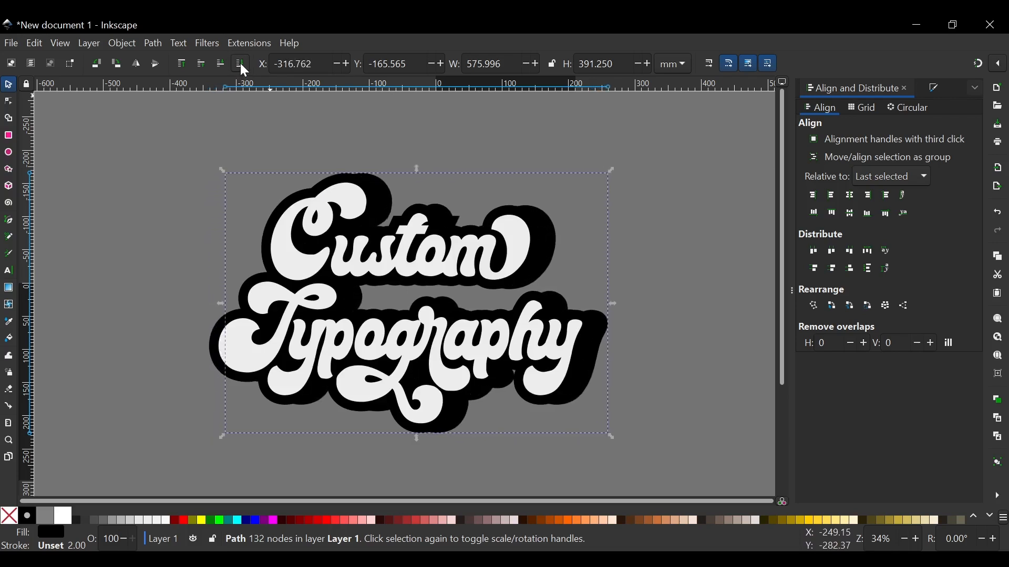
- Shift the bottom black copy up about 14 mm and slightly further right to form an offset shadow
key(Up)
key(Up)
key(Up)
key(Up)
key(Up)
key(Up)
key(Up)
key(Up)
key(Up)
key(Up)
key(Up)
key(Up)
key(Up)
key(Up)
key(Up)
key(Up)
key(Up)
key(Up)
key(Up)
key(Up)
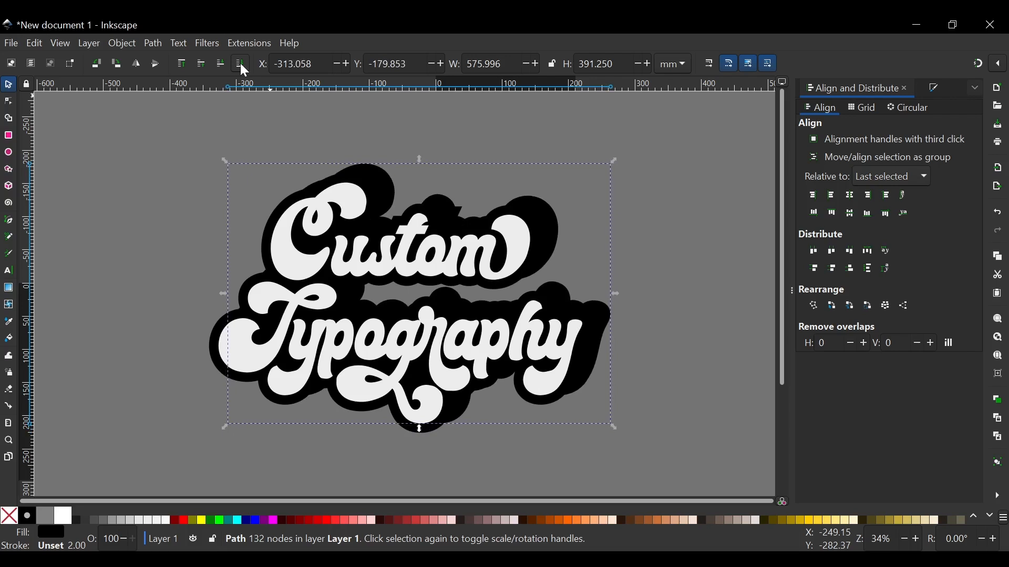
- Fine-tune the shadow copy's offset by moving it down about 4 mm and left about 2 mm
key(Down)
key(Down)
key(Down)
key(Down)
key(Down)
key(Down)
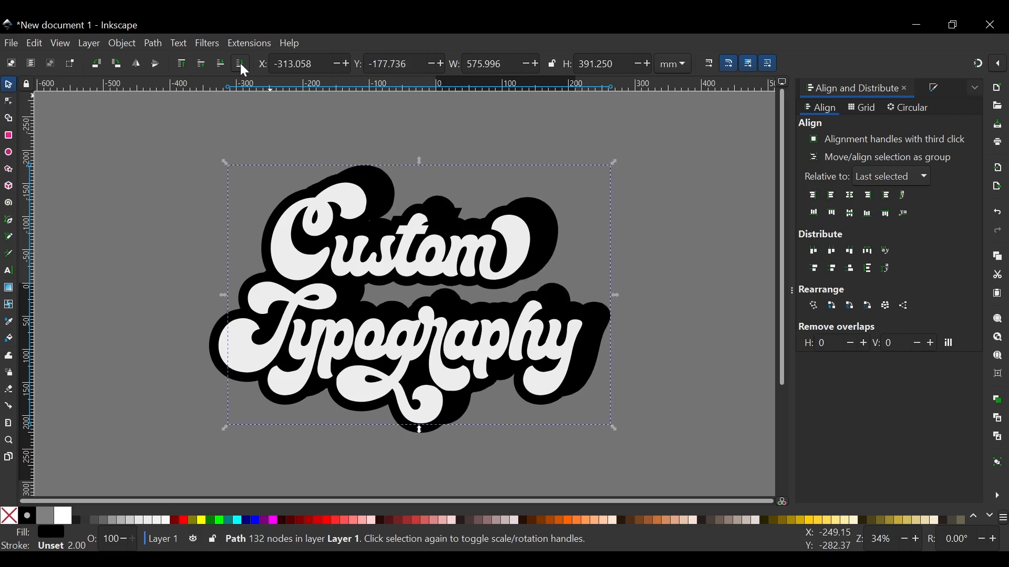
key(Down)
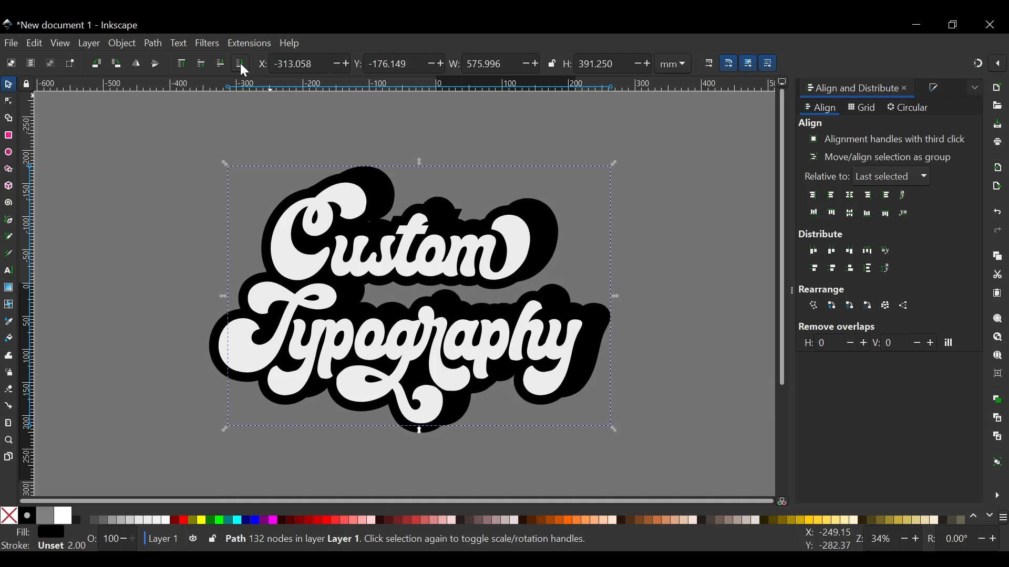
key(Left)
key(Left)
key(Left)
key(Left)
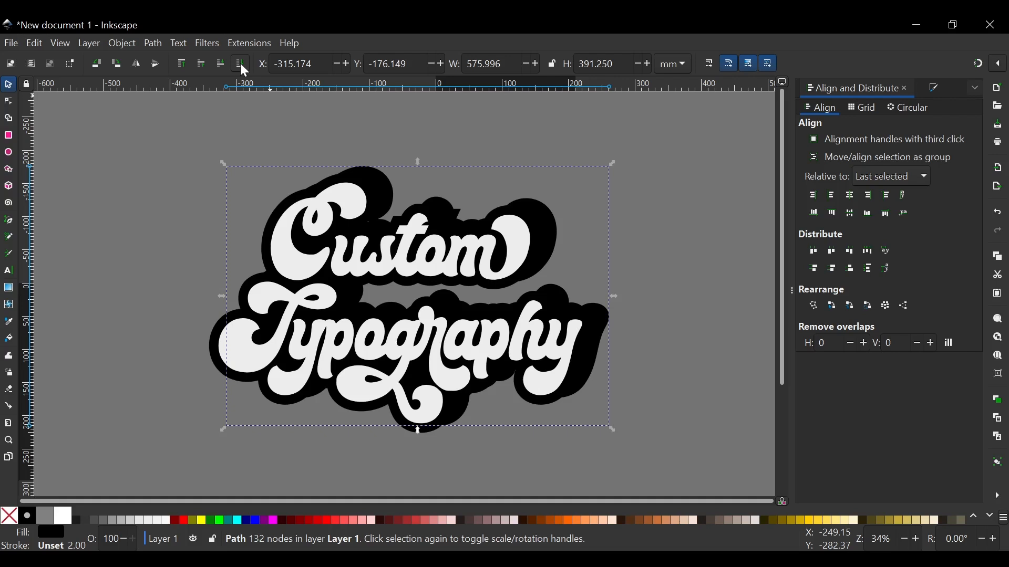
- Examine the corners between the black outline and its shifted copy around the m of "Custom"
scroll(478, 263, up, 1)
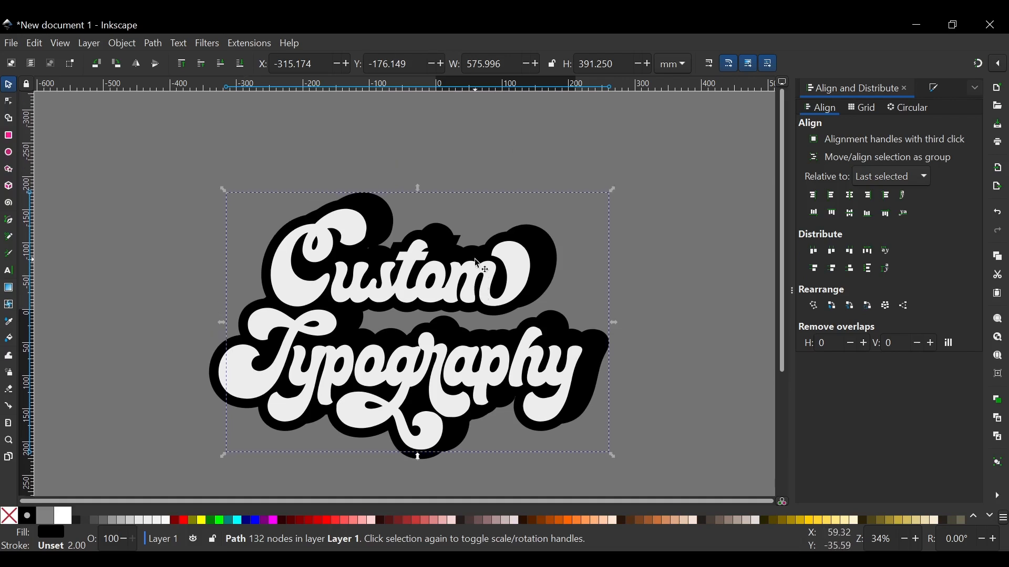
scroll(473, 315, down, 1)
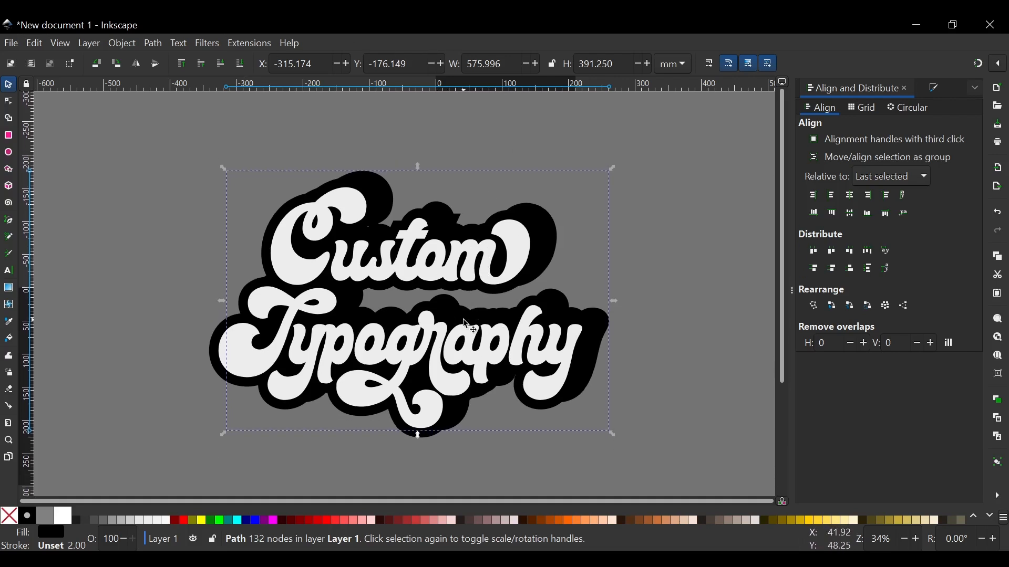
scroll(466, 324, up, 1)
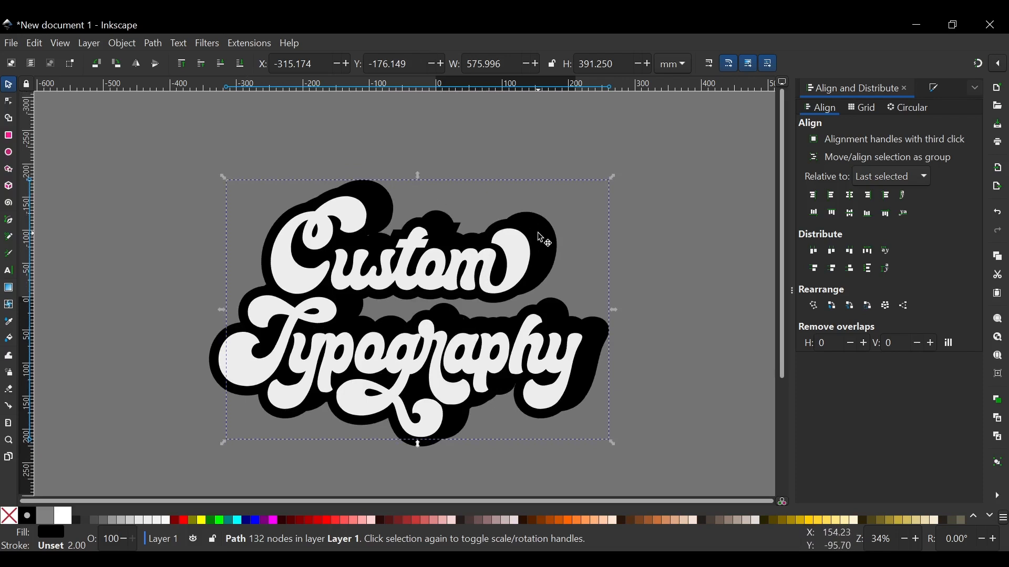
scroll(544, 240, up, 4)
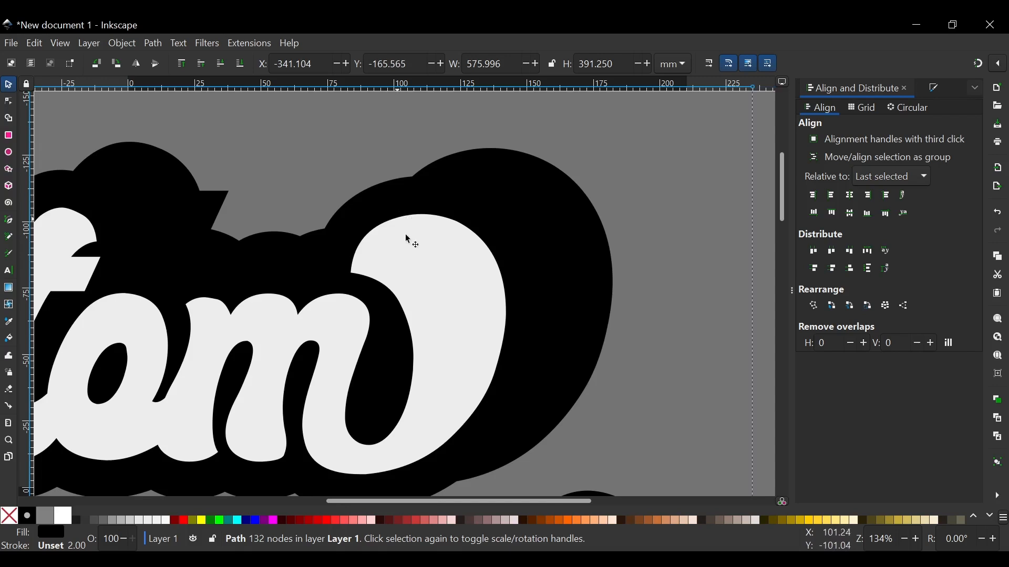
- Select the black outline together with its offset shadow copy and apply Extrude Between Two Paths in Polygons mode
scroll(415, 248, down, 2)
scroll(415, 248, down, 1)
scroll(414, 245, up, 3)
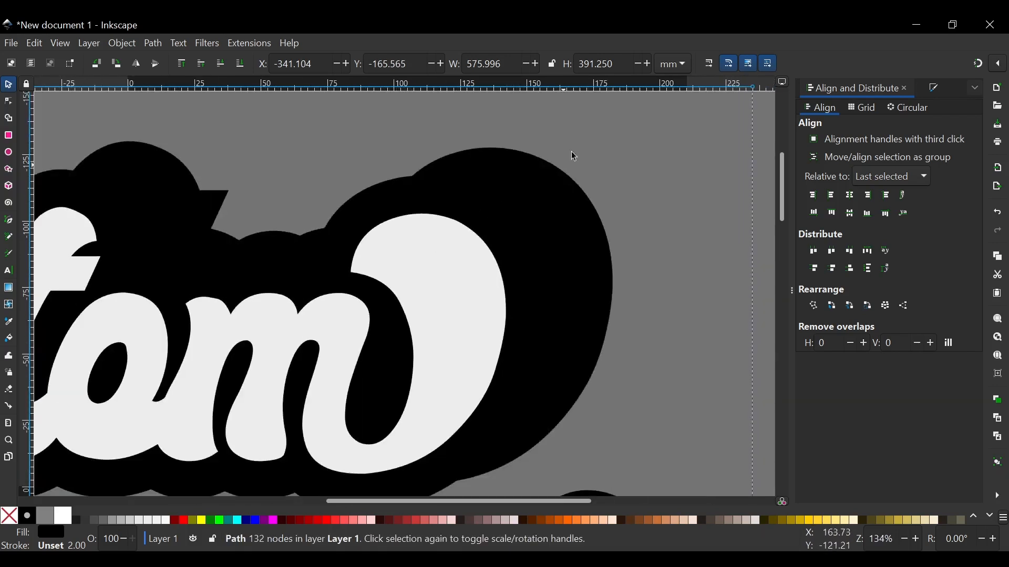
shift+click(519, 159)
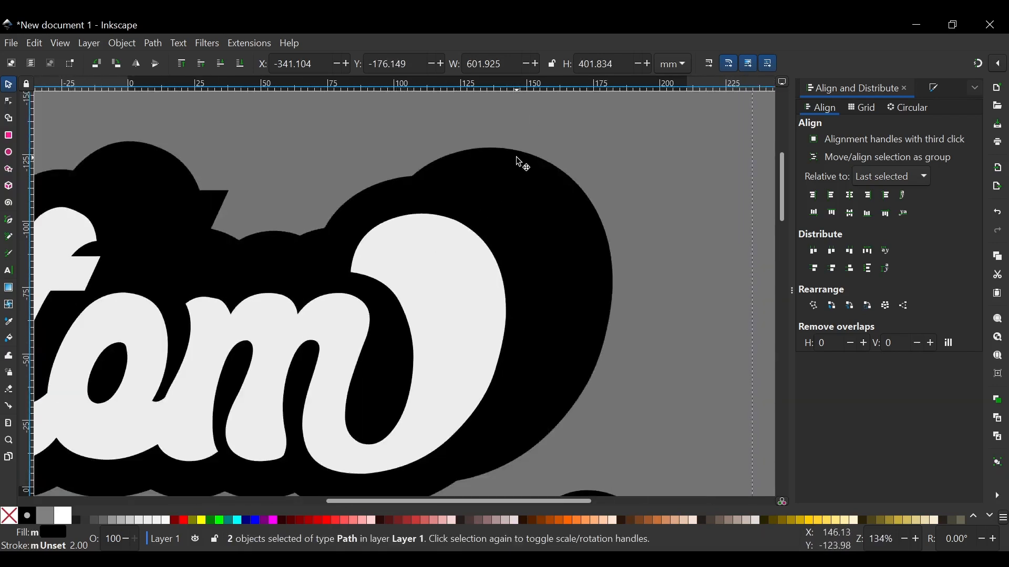
scroll(480, 255, down, 2)
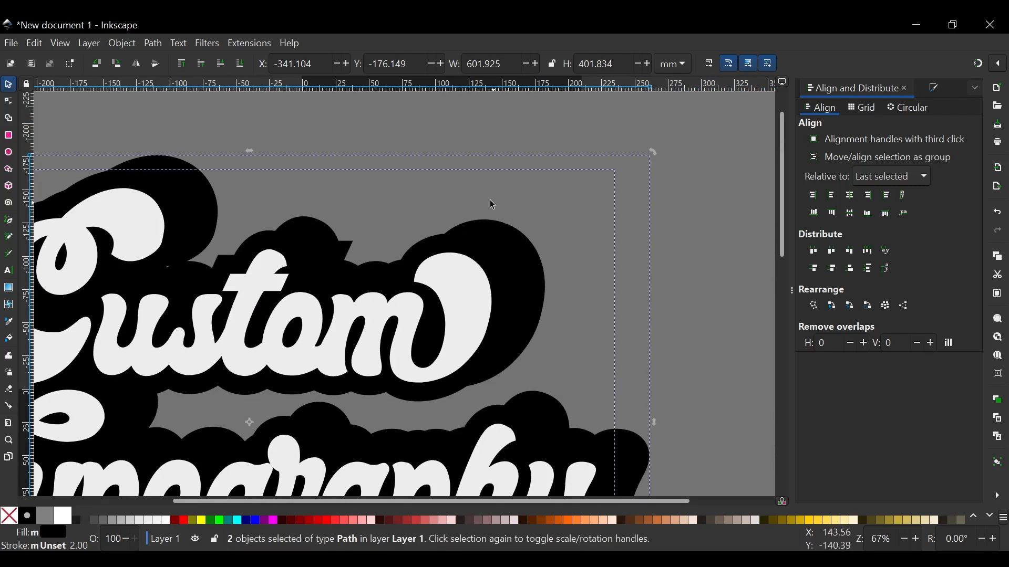
scroll(367, 293, down, 2)
scroll(363, 293, up, 3)
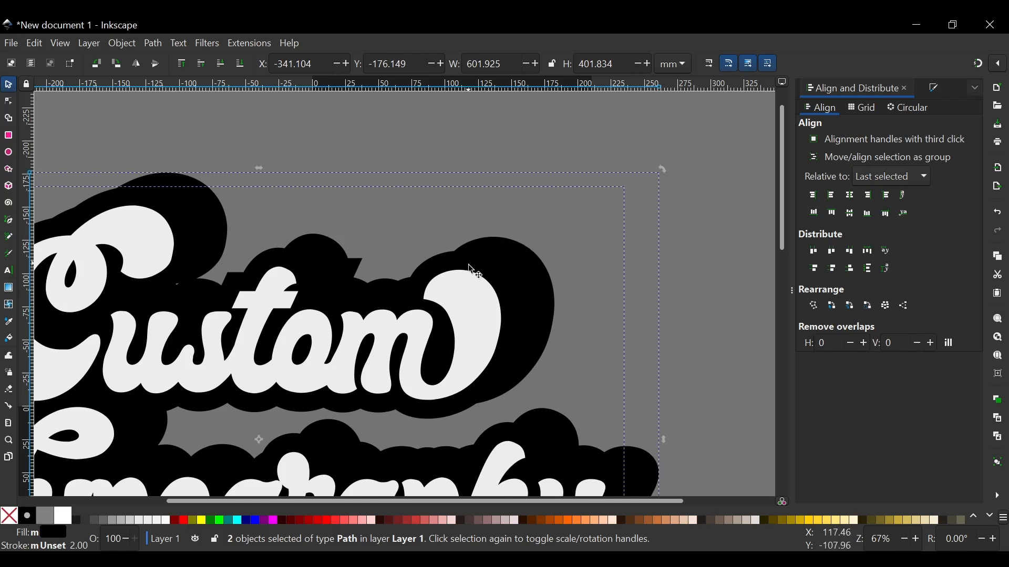
click(260, 42)
mouse_move(326, 182)
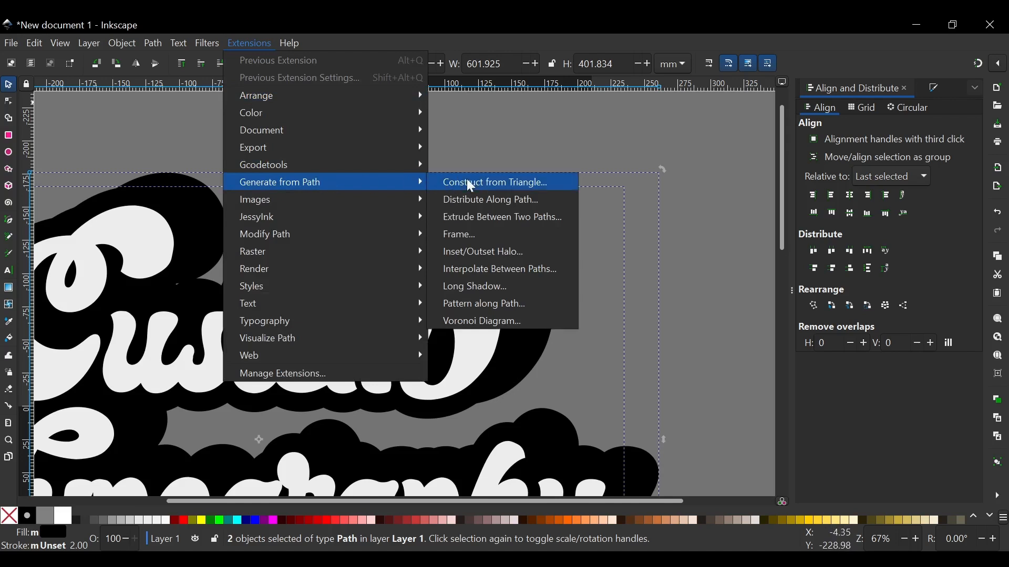
click(527, 215)
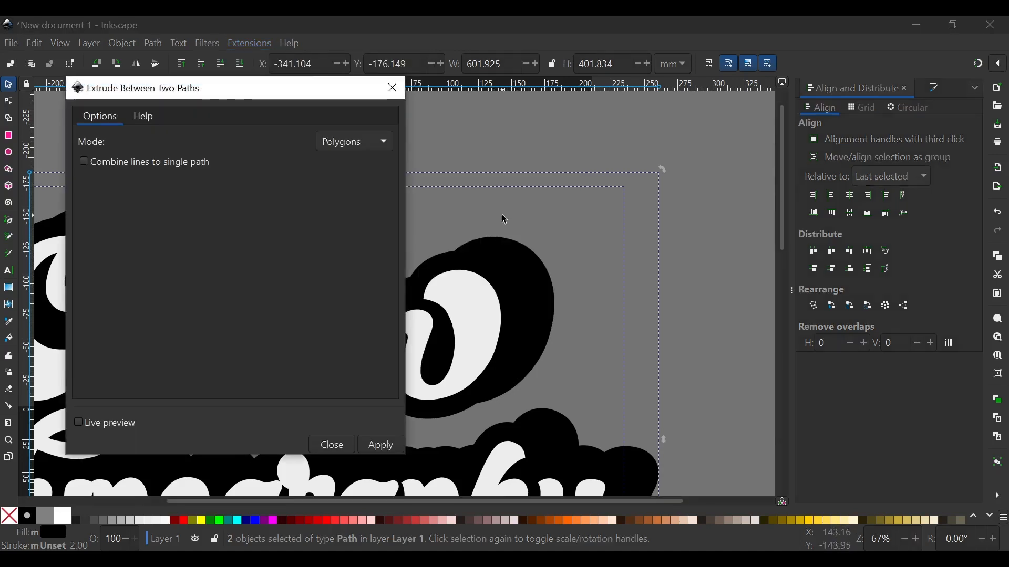
drag(306, 96, 903, 98)
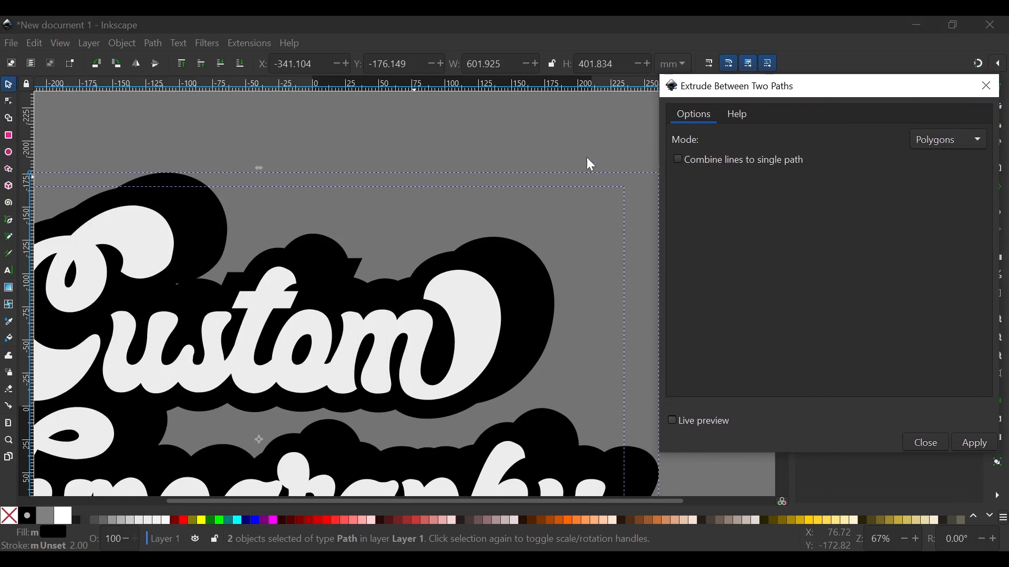
click(676, 419)
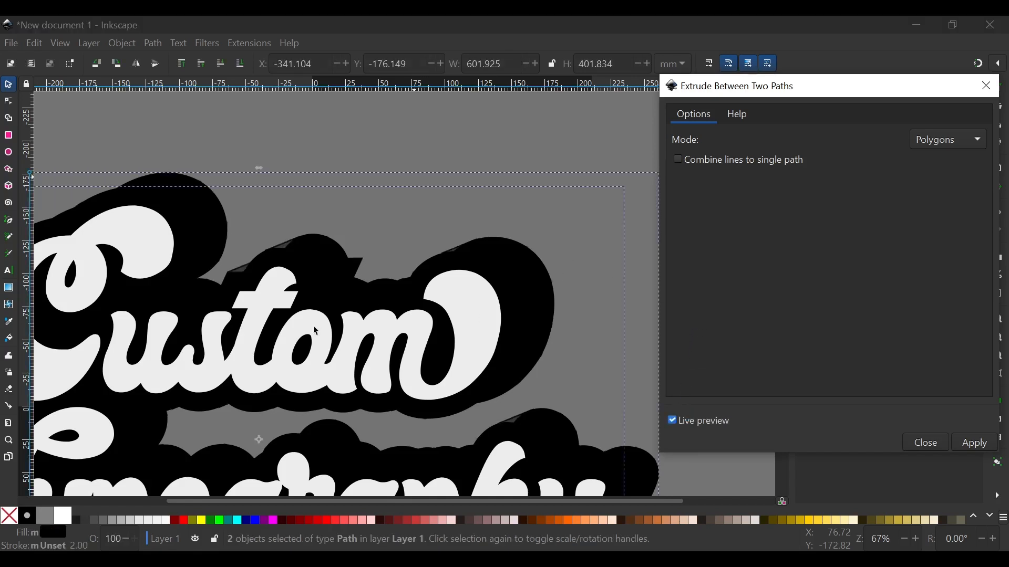
click(985, 443)
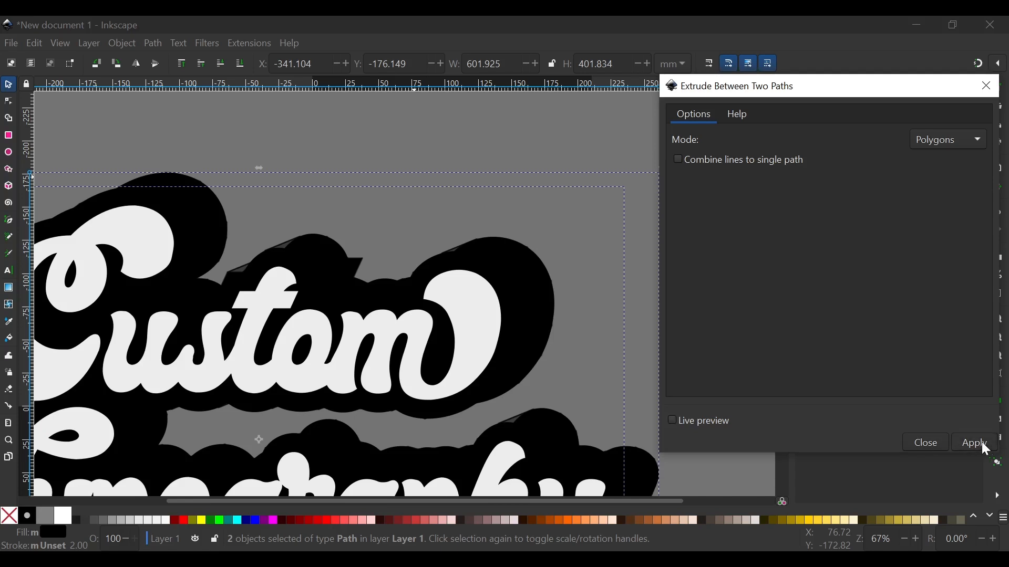
click(927, 444)
- Examine the polygons bridging the outline and its shadow copy along the upper edge of "Custom"
scroll(549, 294, down, 4)
scroll(548, 281, down, 3)
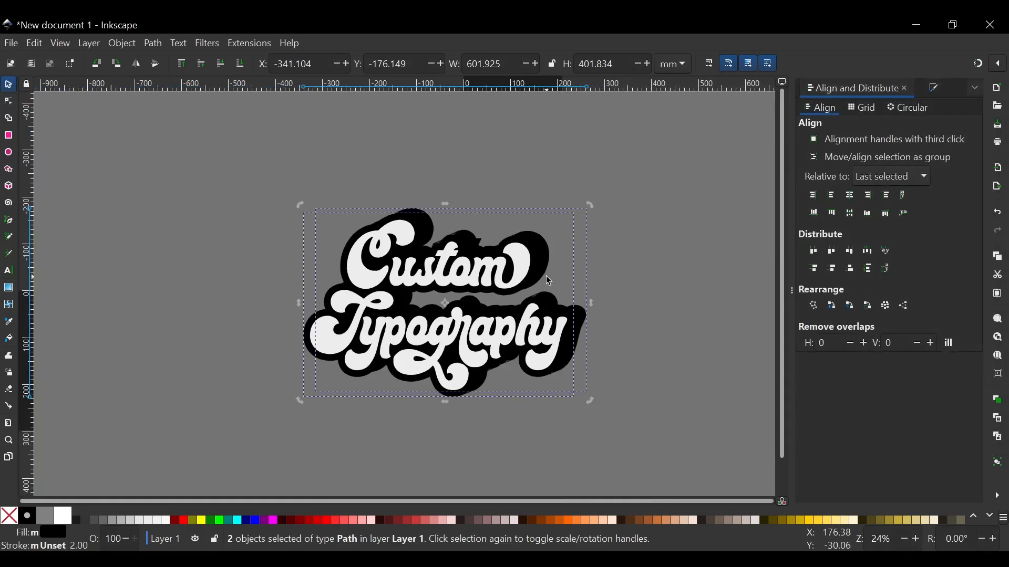
scroll(557, 268, up, 2)
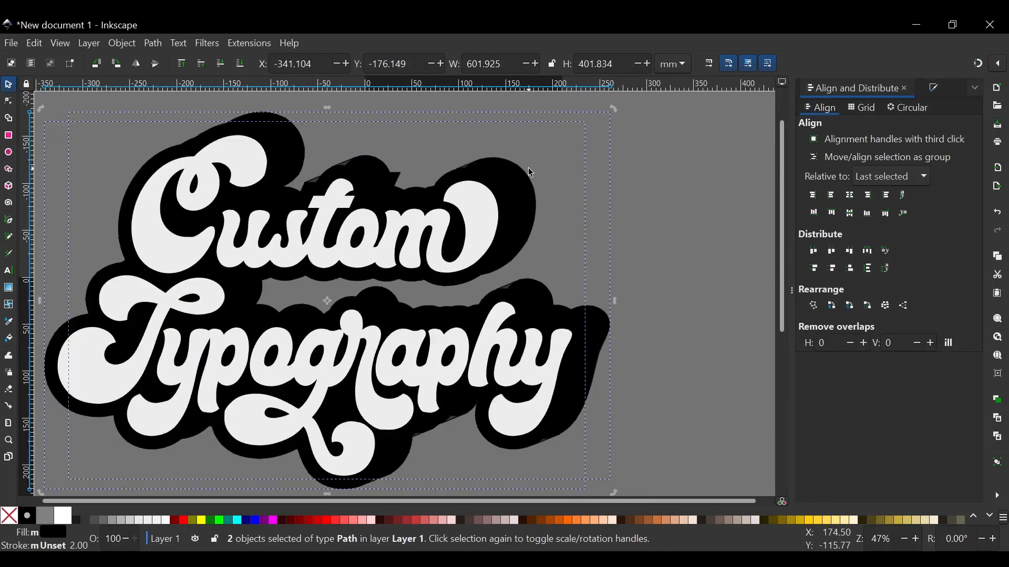
scroll(564, 259, up, 3)
click(723, 225)
scroll(572, 195, down, 1)
scroll(571, 194, down, 3)
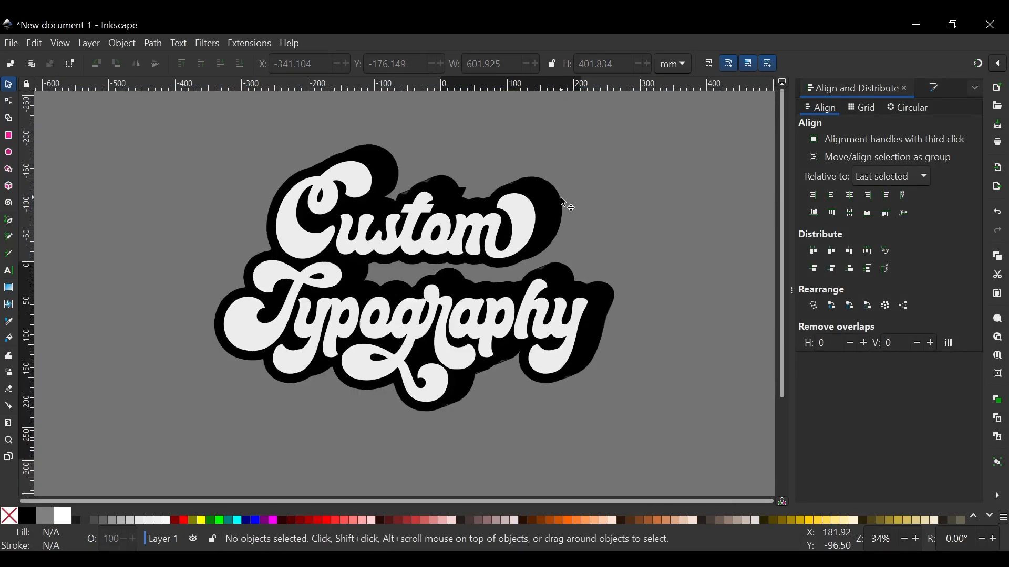
scroll(544, 200, up, 1)
scroll(498, 183, up, 3)
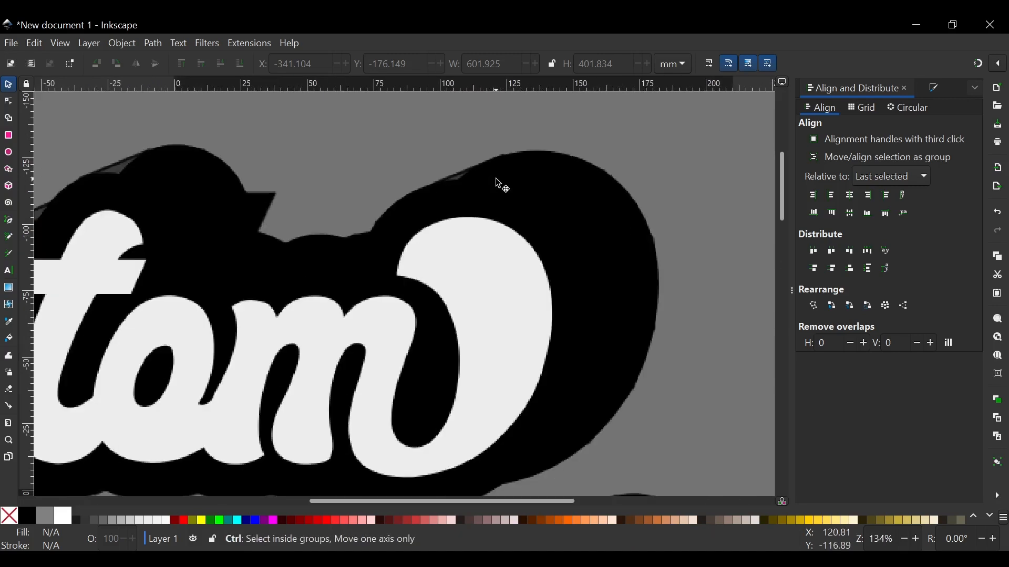
scroll(497, 182, up, 2)
scroll(456, 227, up, 3)
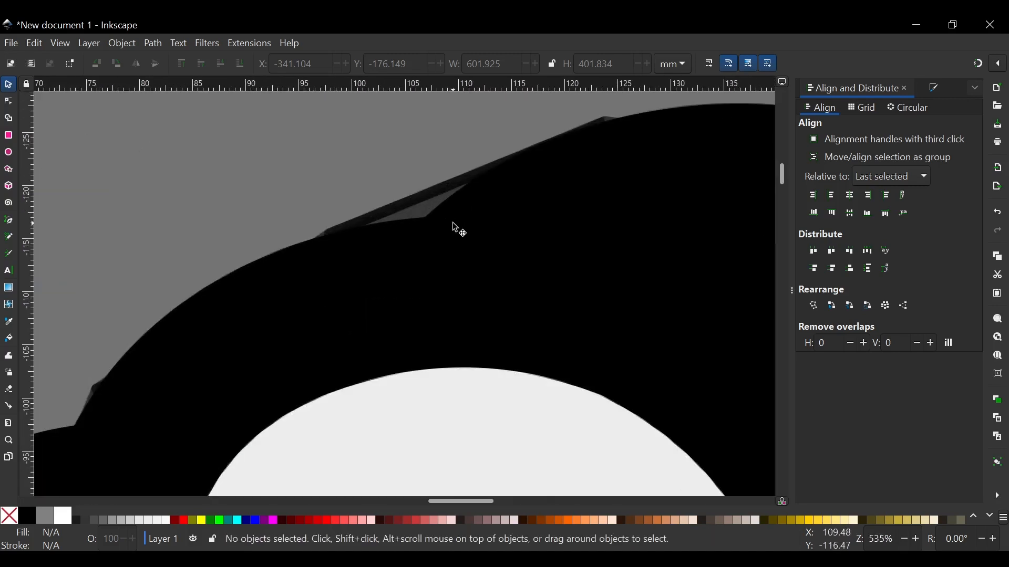
- Ungroup the extruded polygons and merge them into a single path with Union
click(442, 254)
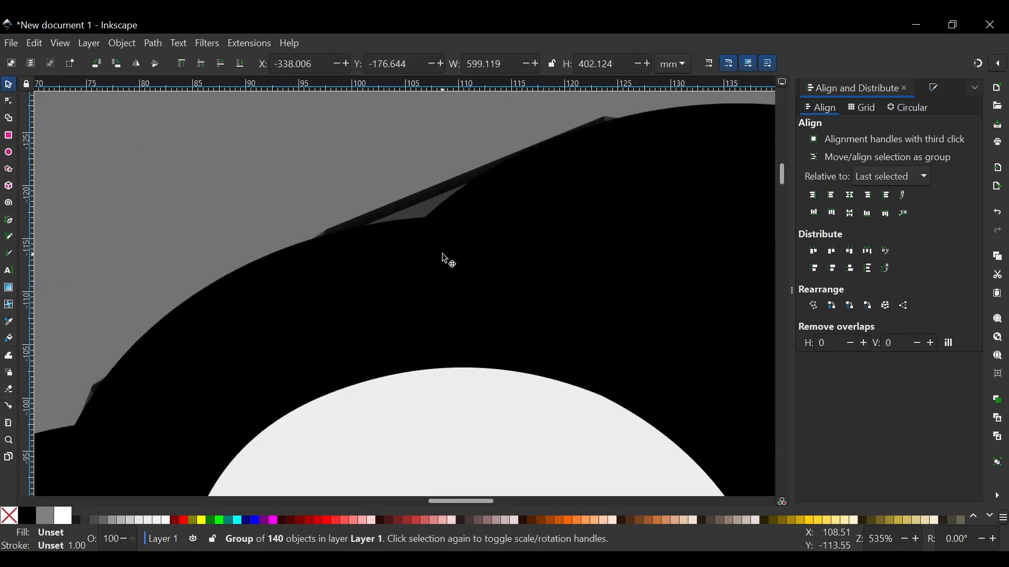
scroll(443, 255, down, 7)
scroll(422, 299, down, 3)
scroll(421, 300, left, 4)
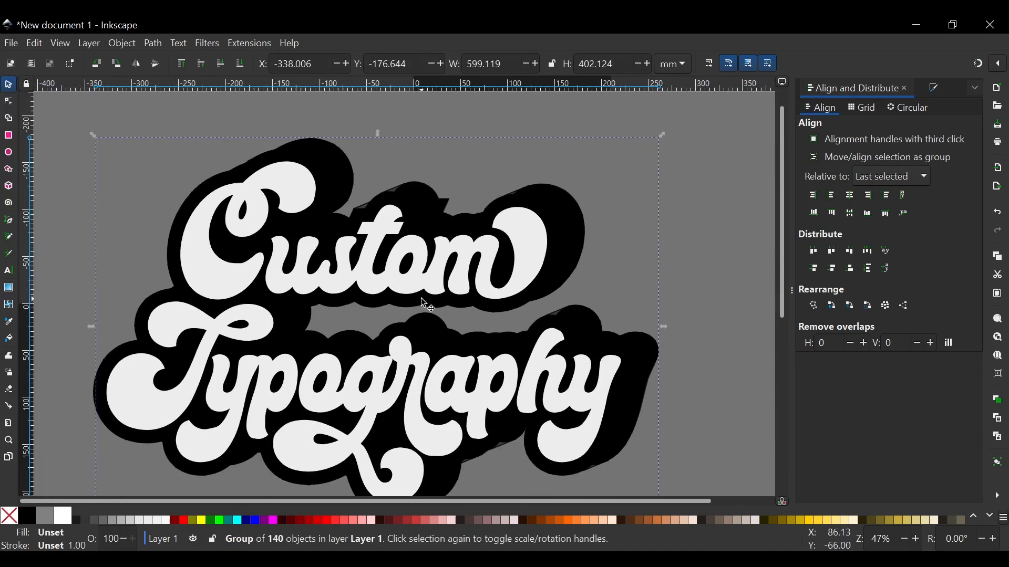
scroll(422, 271, down, 2)
scroll(422, 272, up, 1)
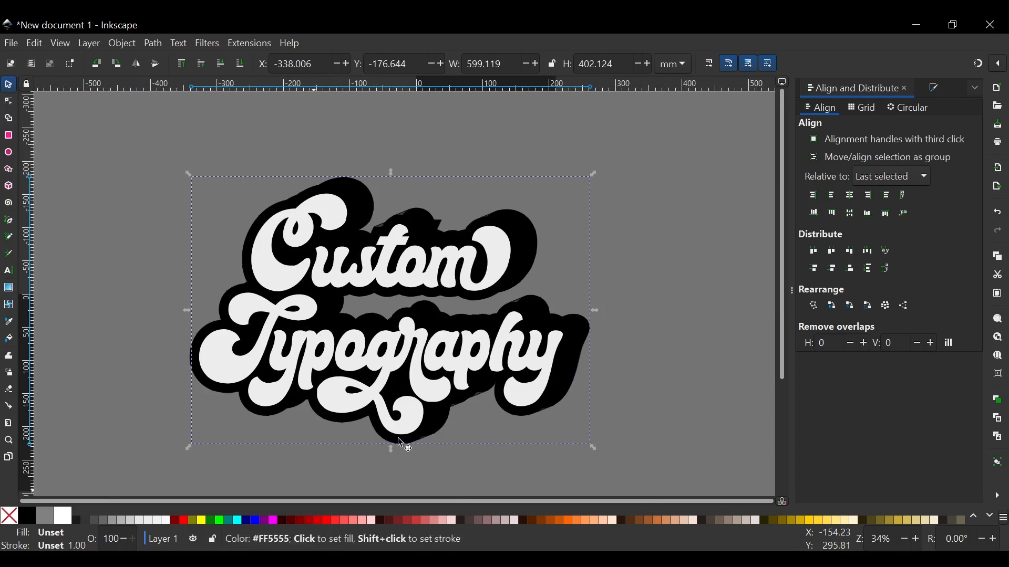
scroll(433, 351, up, 1)
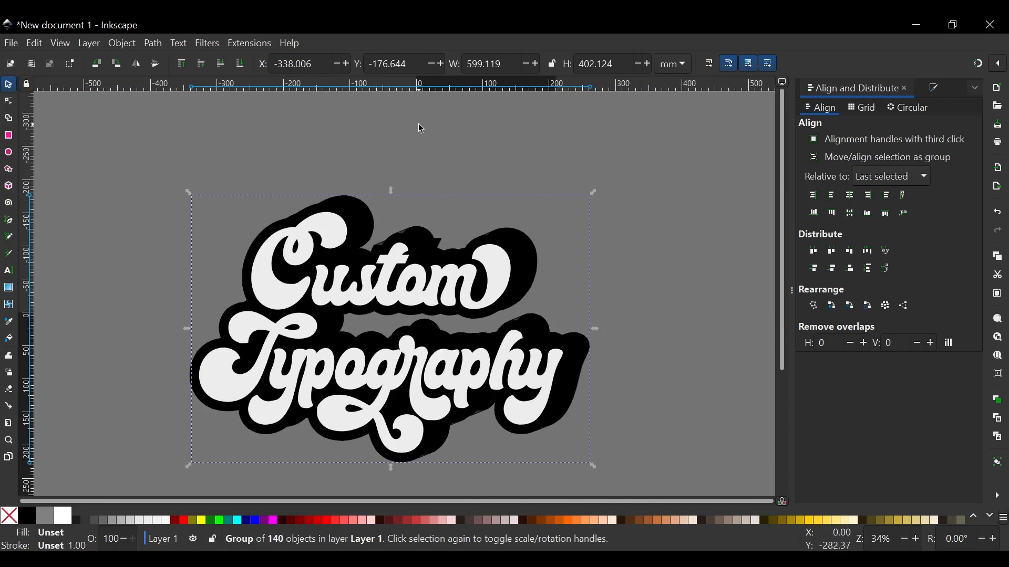
key(ctrl+shift+g)
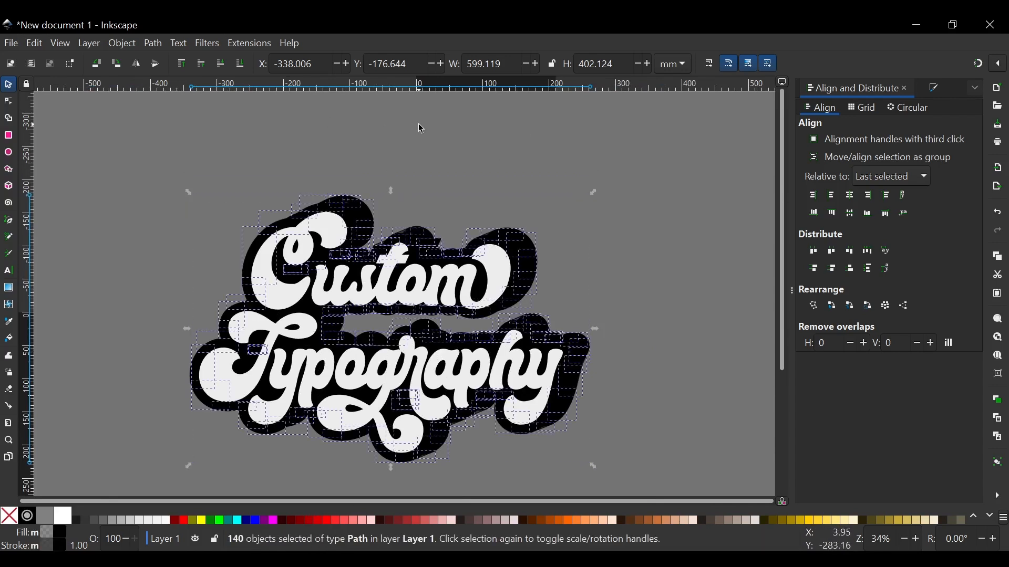
click(152, 47)
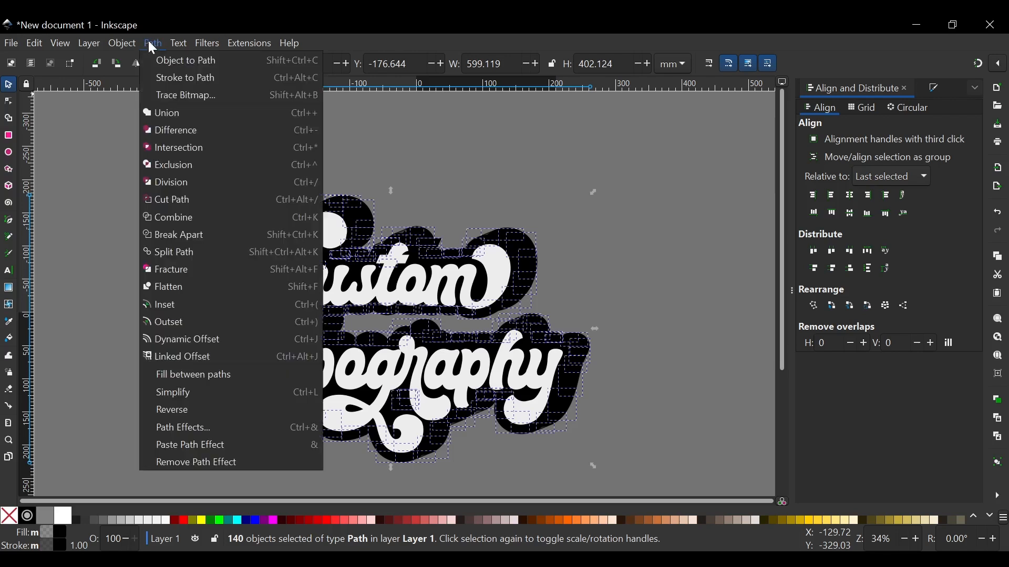
click(172, 111)
- Add the black shadow copy to the selection and unite it with the merged extrusion using Union
scroll(405, 218, right, 1)
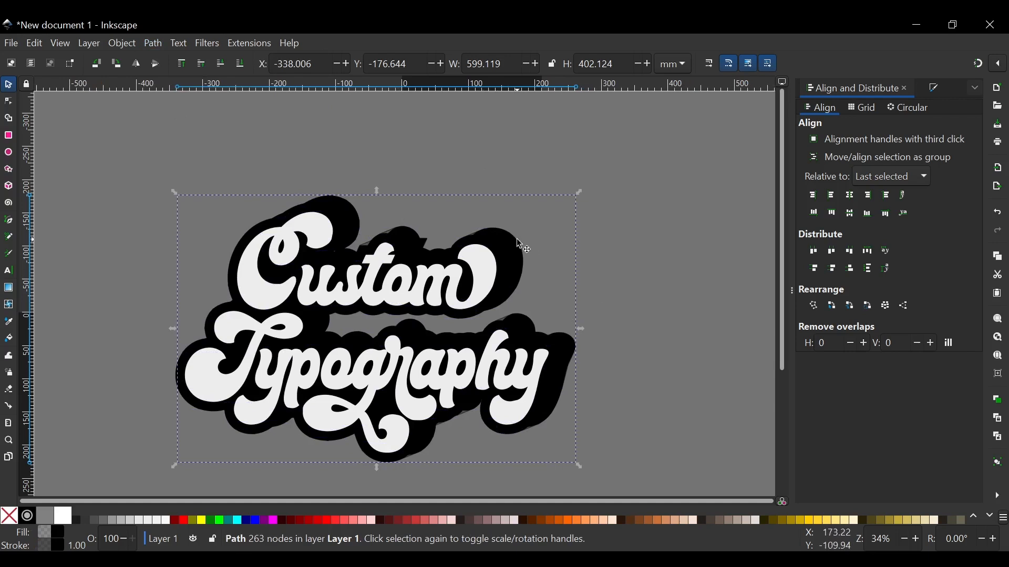
scroll(425, 243, up, 3)
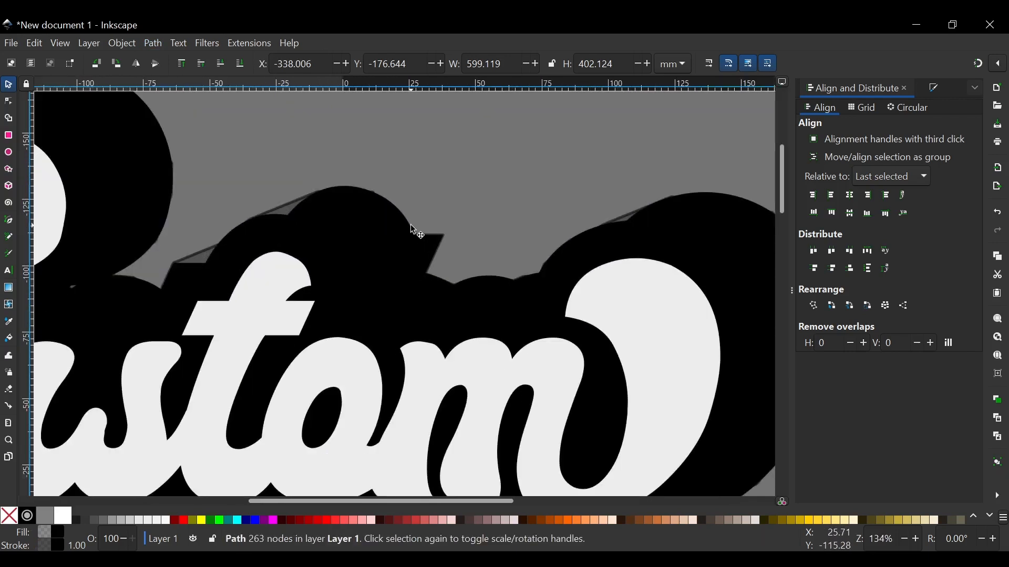
scroll(414, 230, up, 5)
scroll(366, 225, up, 3)
scroll(308, 232, left, 5)
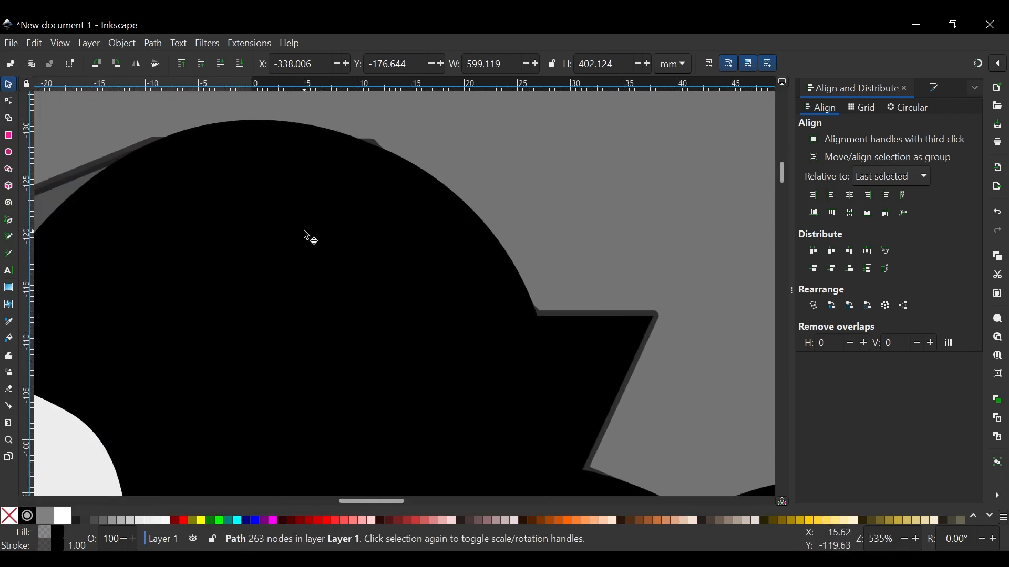
scroll(306, 231, up, 3)
scroll(215, 217, left, 5)
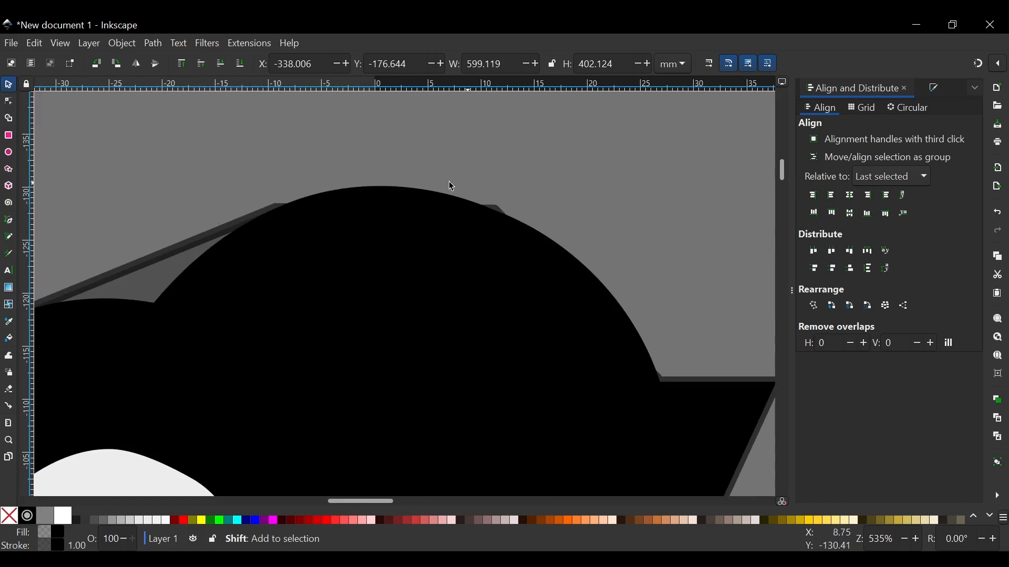
shift+click(417, 194)
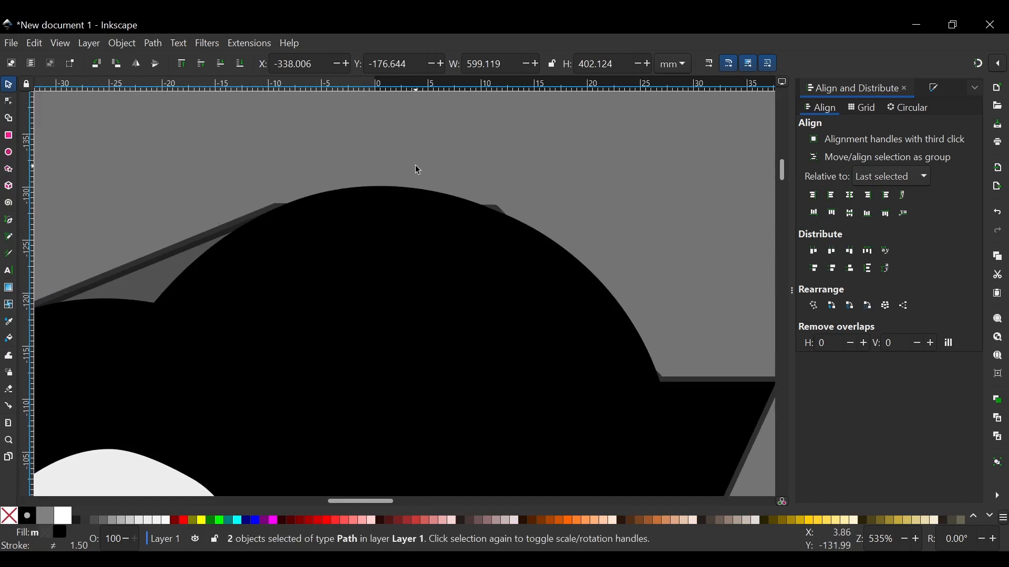
scroll(415, 168, down, 8)
scroll(389, 171, up, 4)
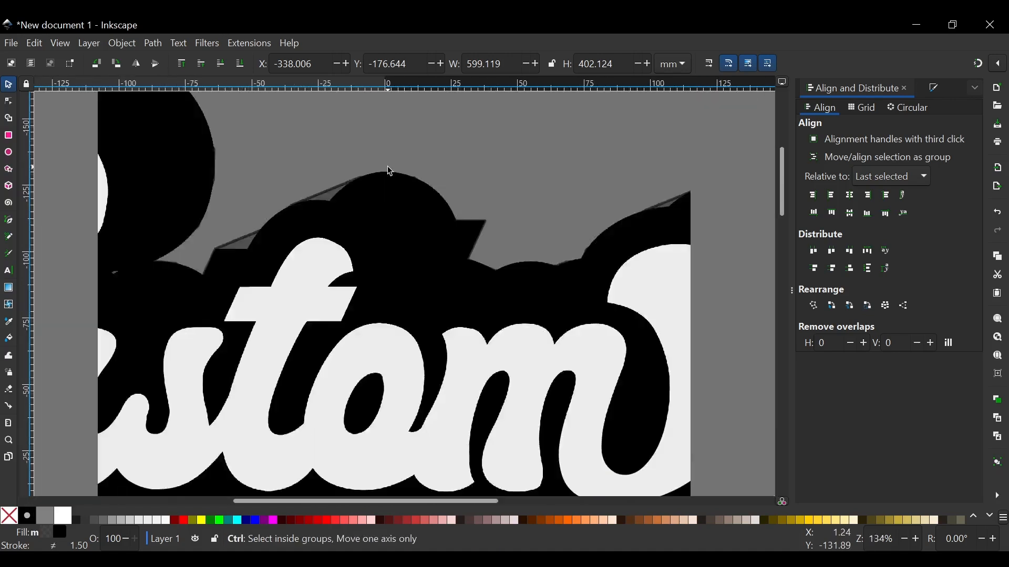
scroll(389, 171, down, 1)
scroll(389, 180, down, 3)
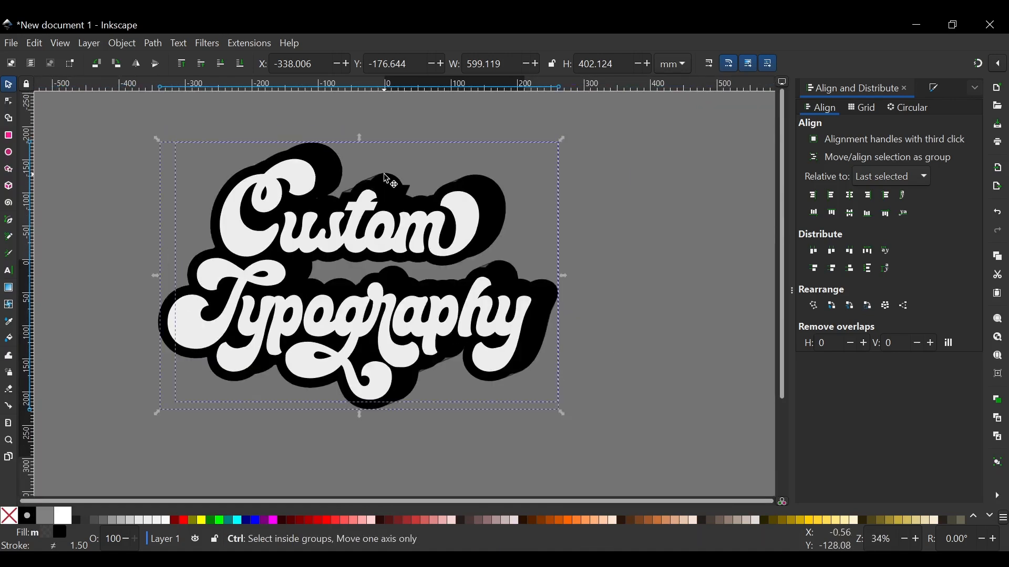
scroll(388, 181, up, 8)
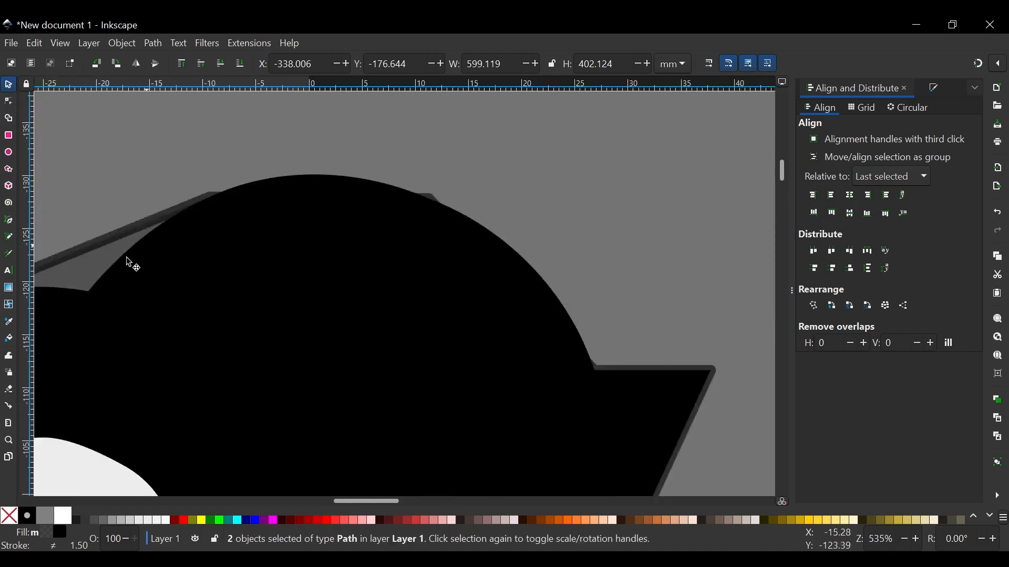
scroll(394, 225, down, 5)
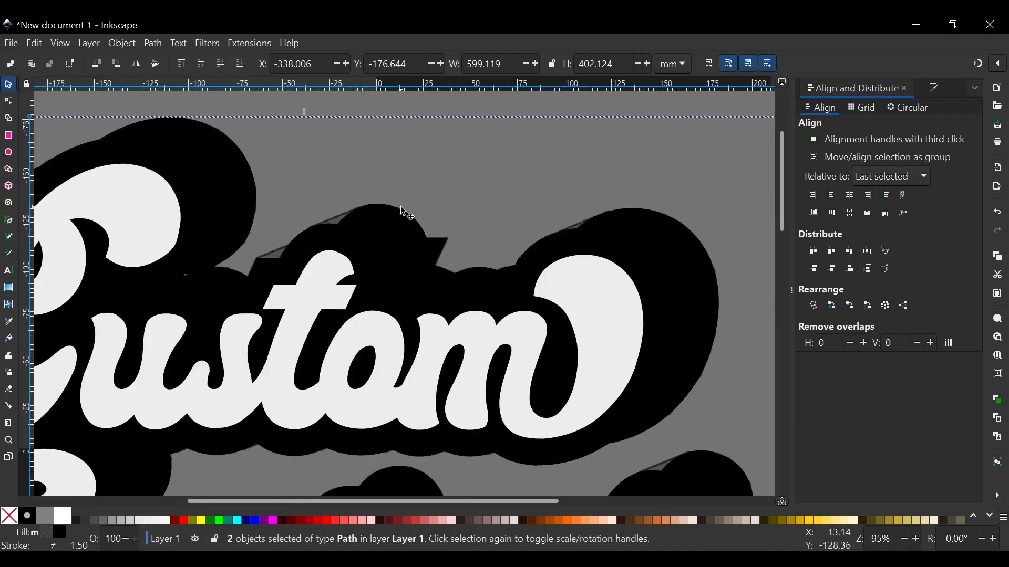
scroll(403, 211, down, 3)
scroll(384, 238, up, 1)
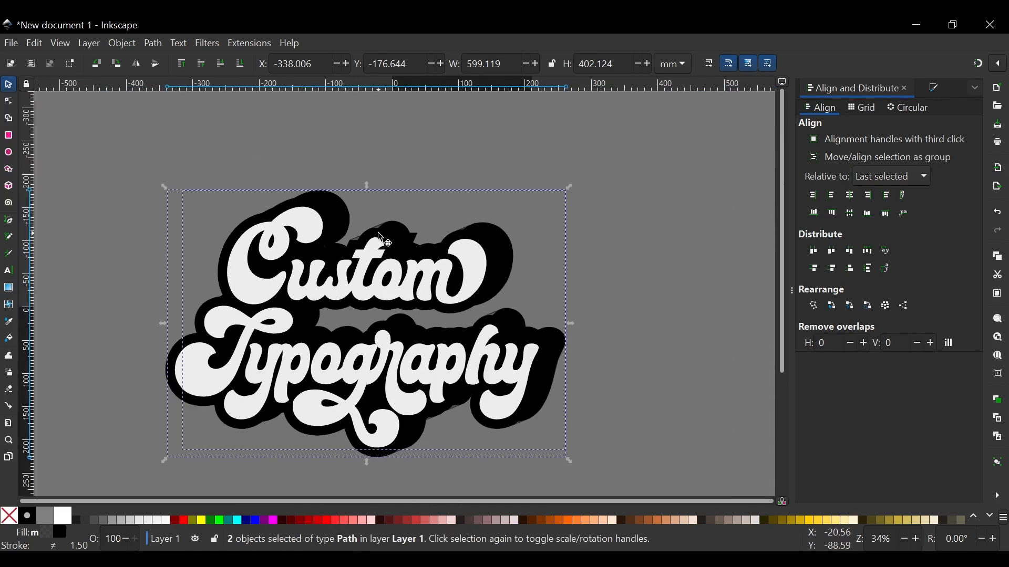
click(154, 43)
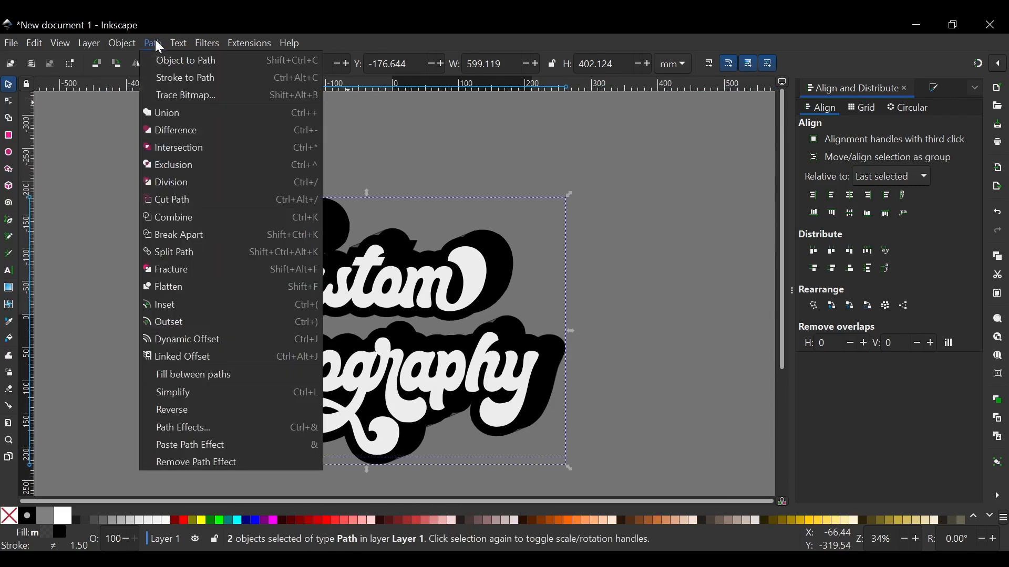
click(173, 113)
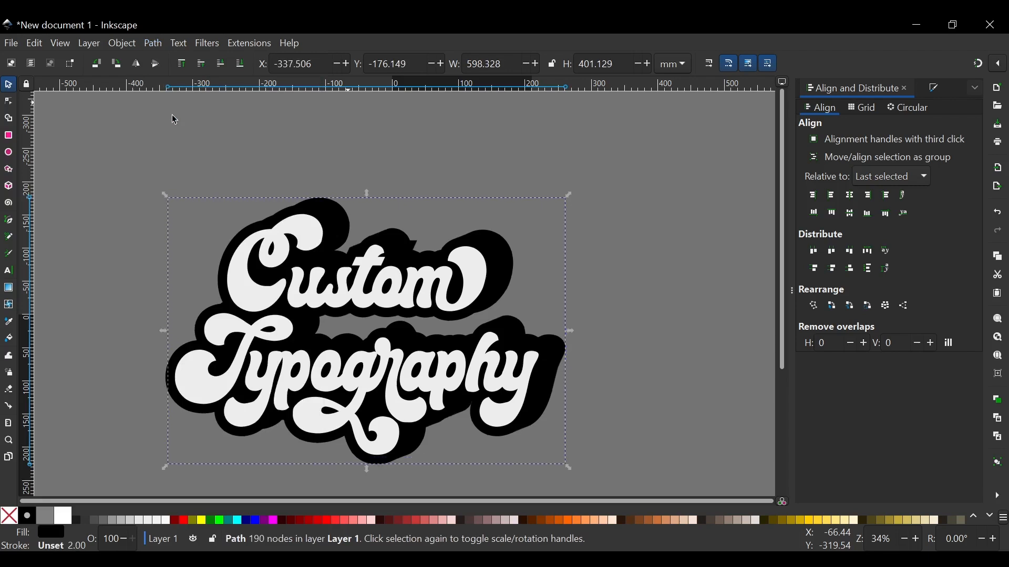
- Examine the united shadow's edges above the letters "tom" in "Custom"
scroll(500, 263, down, 2)
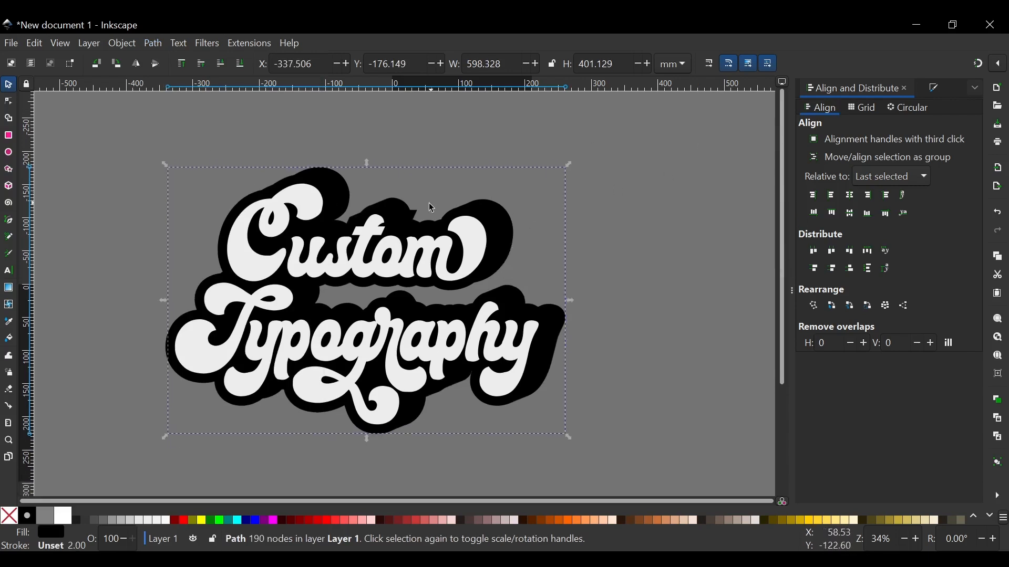
scroll(478, 219, up, 2)
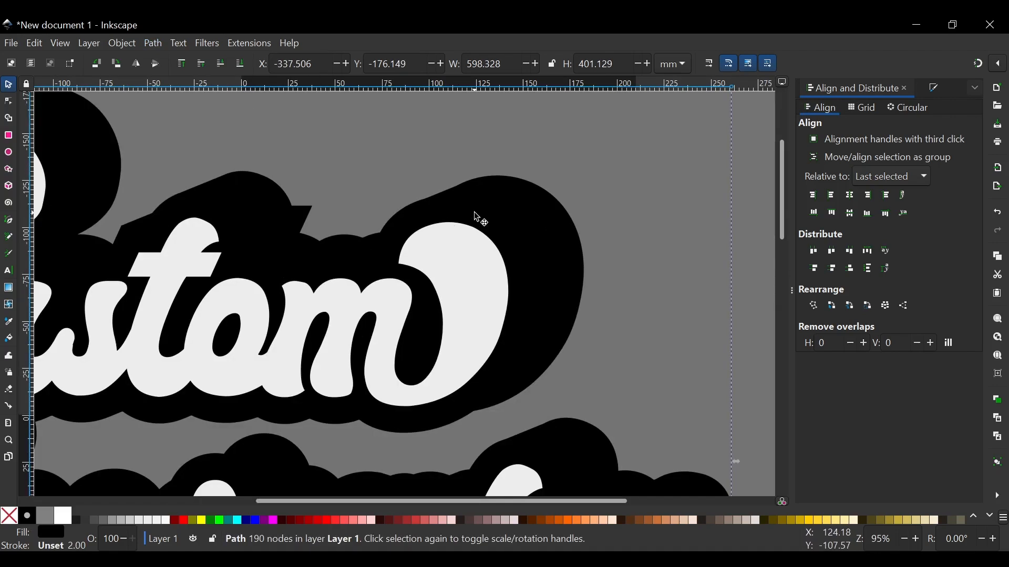
scroll(398, 228, up, 3)
scroll(398, 228, up, 5)
scroll(399, 228, left, 15)
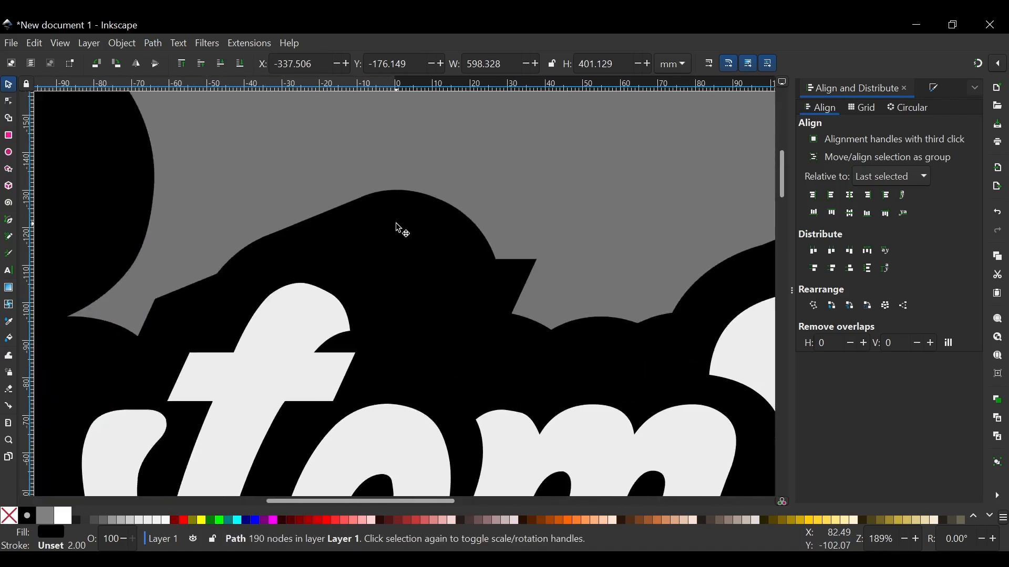
- Examine the full lettering with its outline and united shadow for shape and coverage
scroll(422, 295, down, 1)
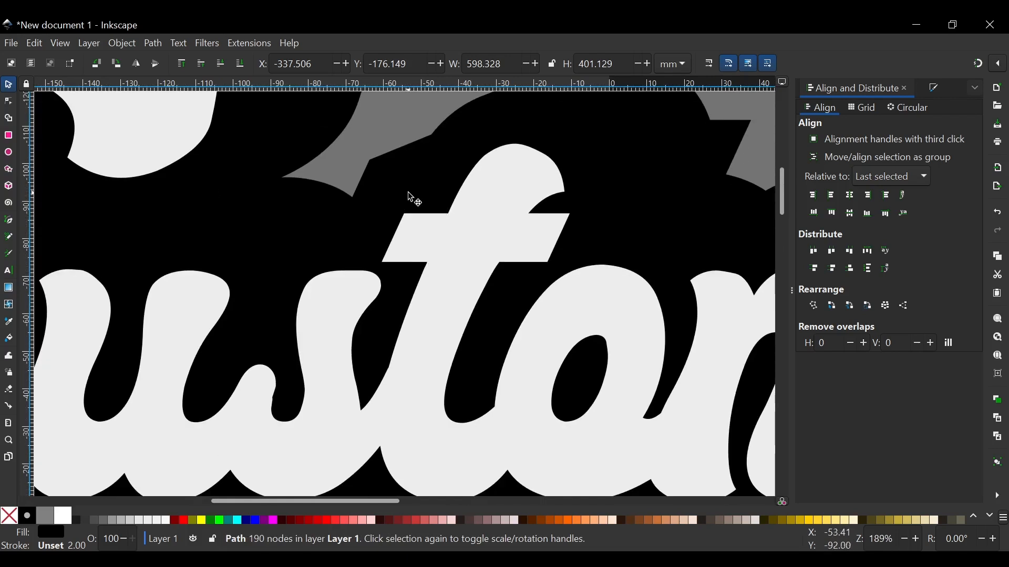
scroll(344, 179, down, 5)
scroll(404, 208, up, 1)
scroll(405, 208, left, 3)
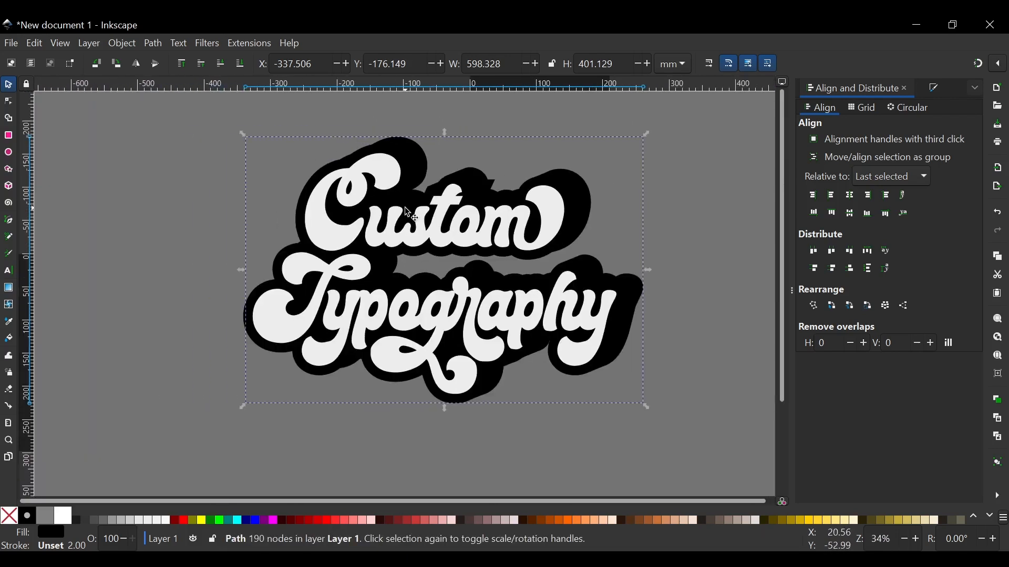
scroll(405, 208, up, 1)
scroll(404, 208, right, 2)
scroll(404, 208, up, 1)
scroll(404, 208, left, 1)
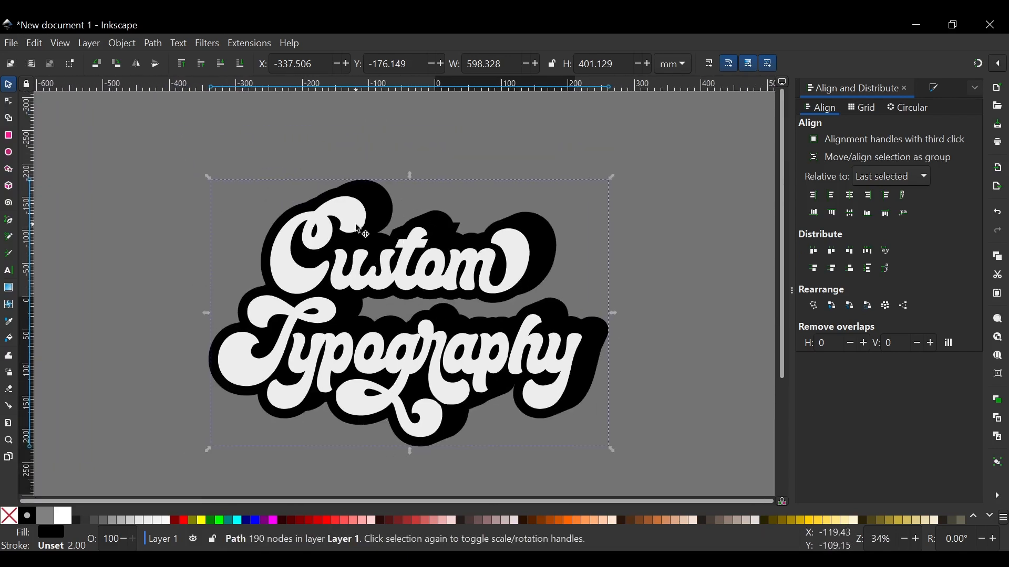
scroll(355, 224, down, 1)
scroll(355, 224, right, 1)
scroll(391, 204, up, 1)
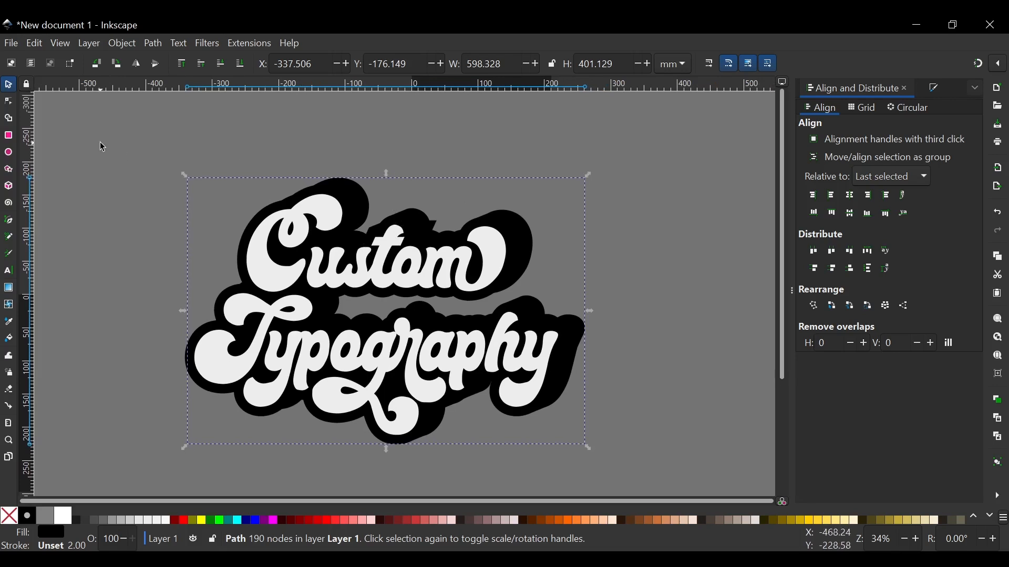
- Unite a copy of the lettering, outline and shadow into one silhouette and place it behind everything
drag(99, 141, 665, 485)
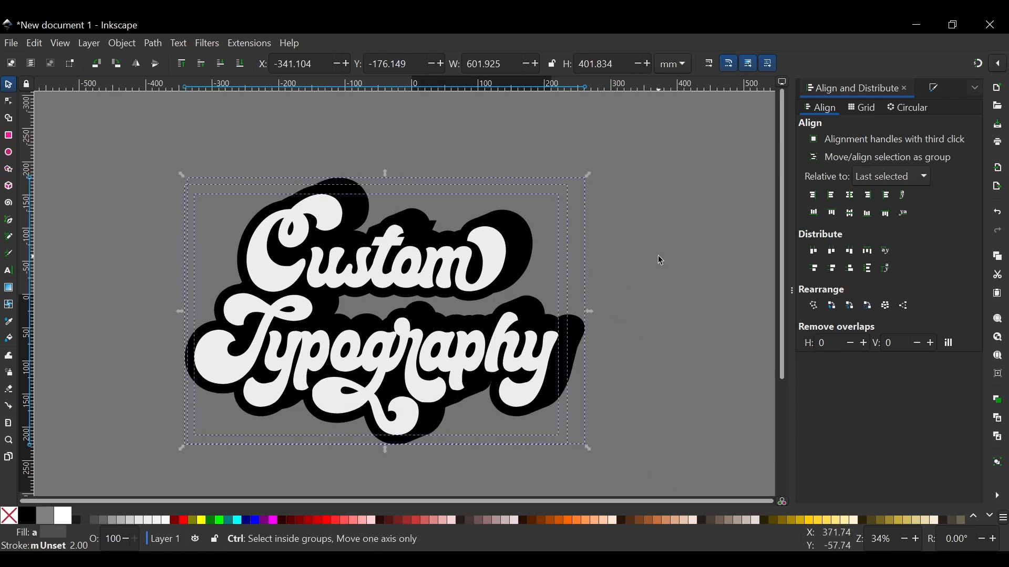
click(158, 43)
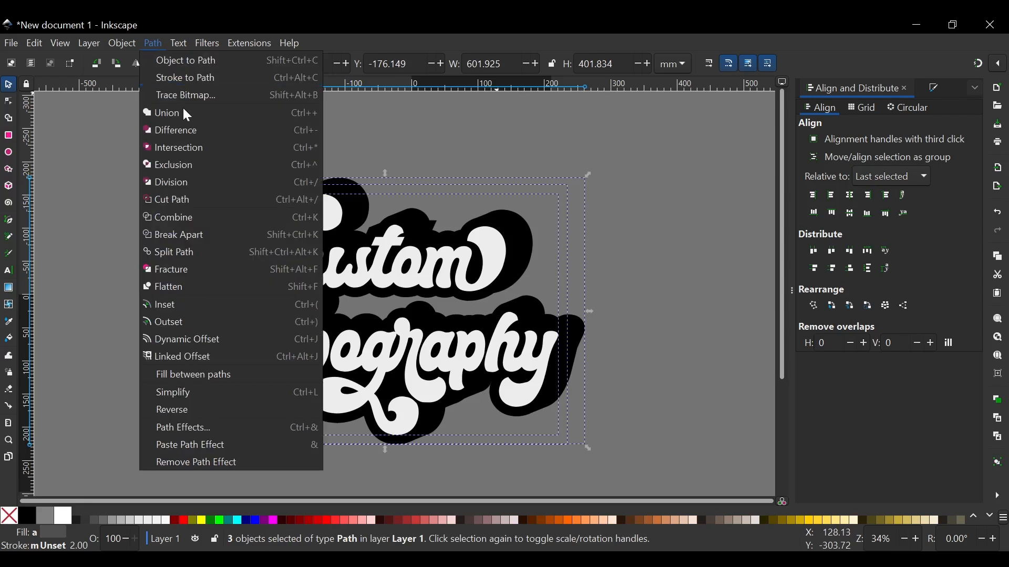
click(161, 112)
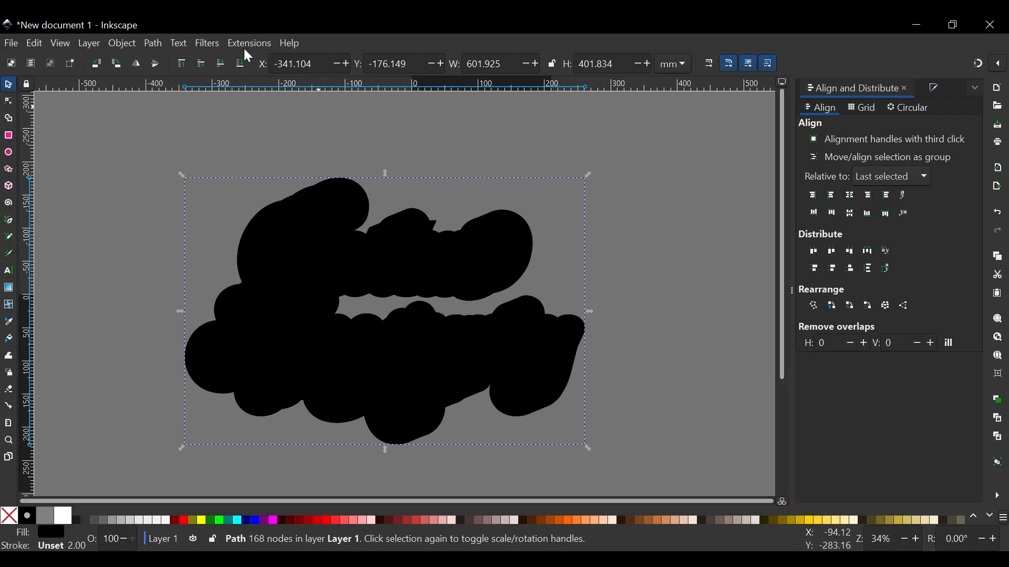
click(241, 64)
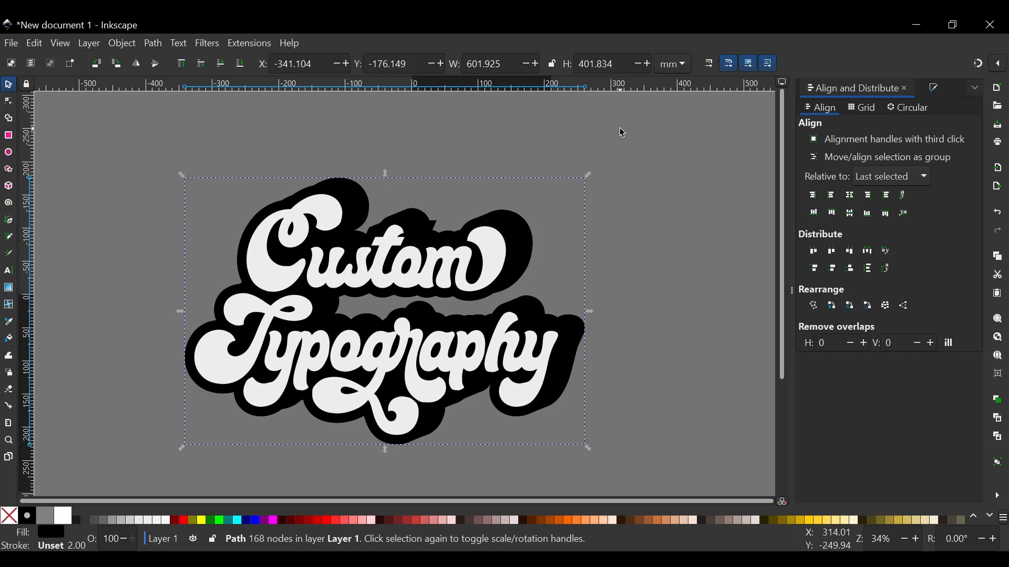
- Outset the merged silhouette repeatedly until it is about 610 mm wide
key(ctrl)
key(greater)
key(greater)
key(greater)
key(greater)
key(greater)
key(greater)
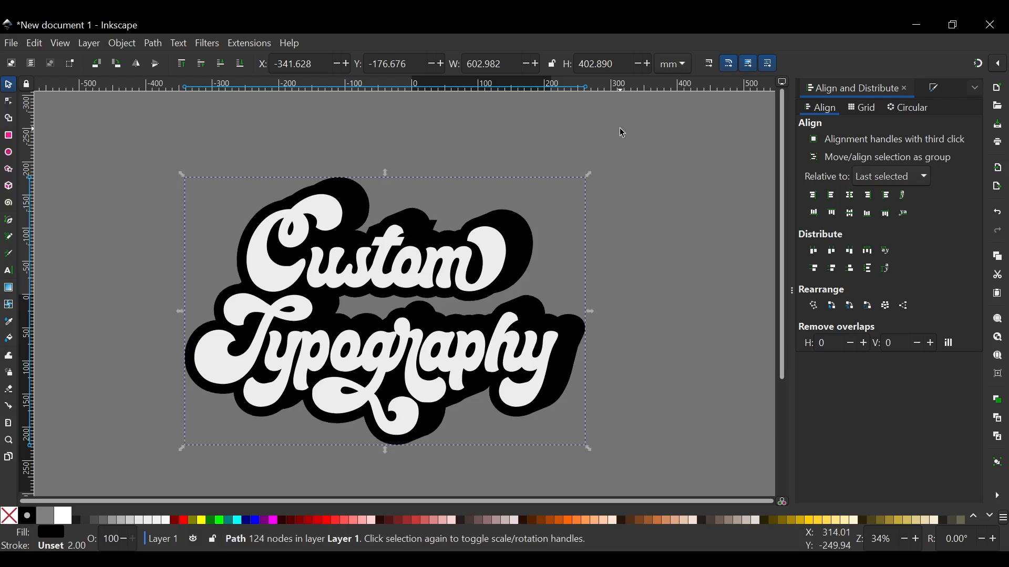
key(greater)
key(greater)
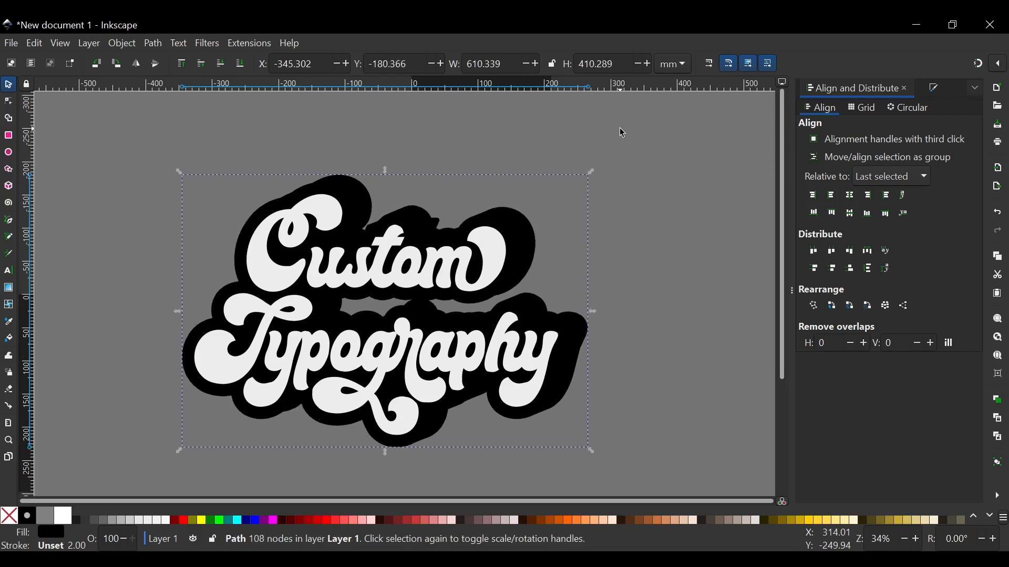
- Fill the rear silhouette near-white and outset it to about 623 mm wide as an outer border
click(162, 522)
key(ctrl+parenright)
key(ctrl+parenright)
key(ctrl+parenright)
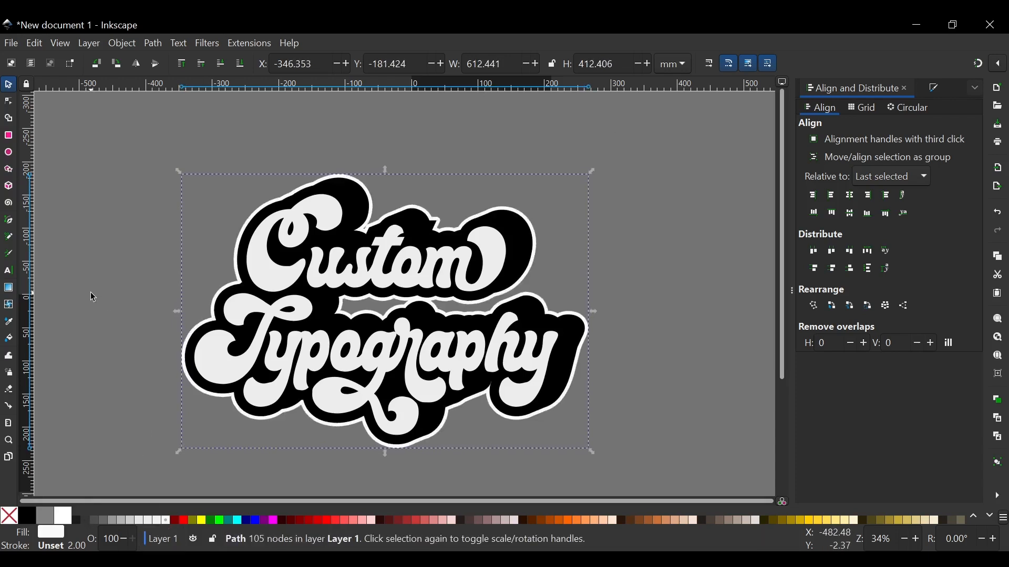
key(ctrl+parenright)
key(ctrl+parenright)
key(ctrl+parenright)
key(ctrl+parenright)
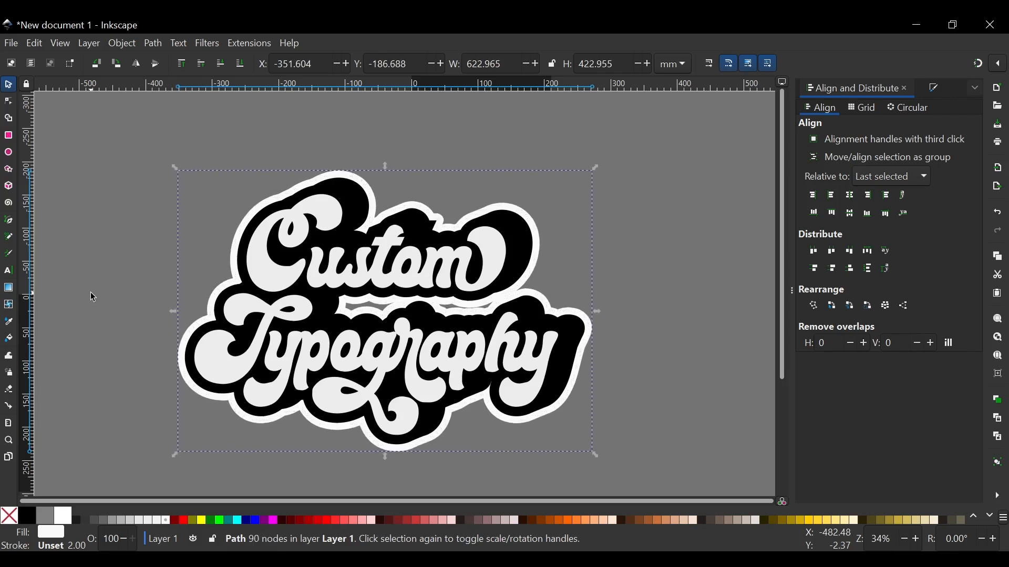
- Try outsetting the near-white border further, to about 632 mm wide, to fill the gaps between the two words
key(ctrl+parenright)
key(ctrl+parenright)
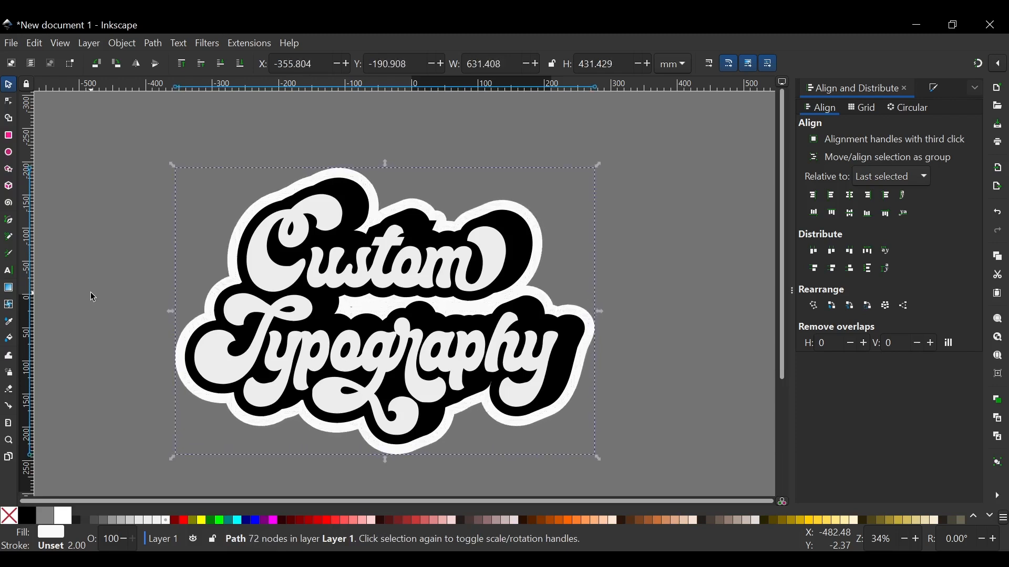
key(ctrl+parenright)
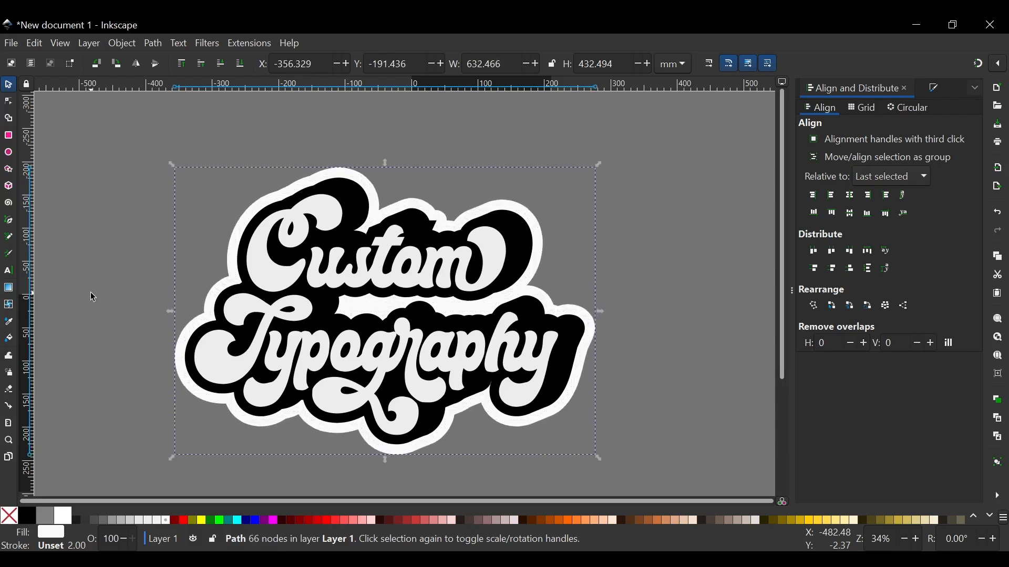
- Duplicate the light front lettering and fill the copy navy blue
scroll(267, 389, down, 1)
scroll(268, 389, left, 1)
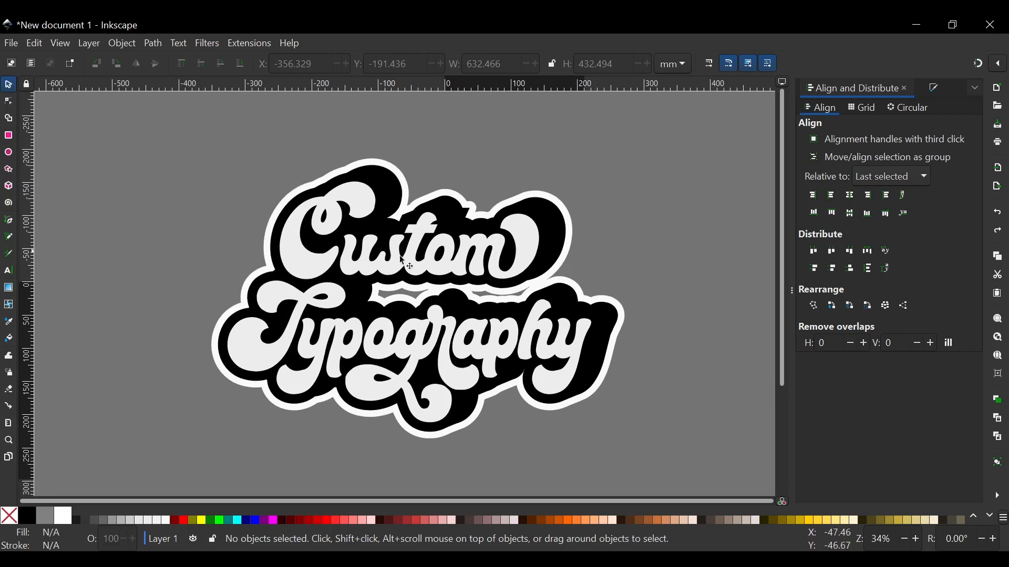
ctrl+scroll(459, 295, up, 3)
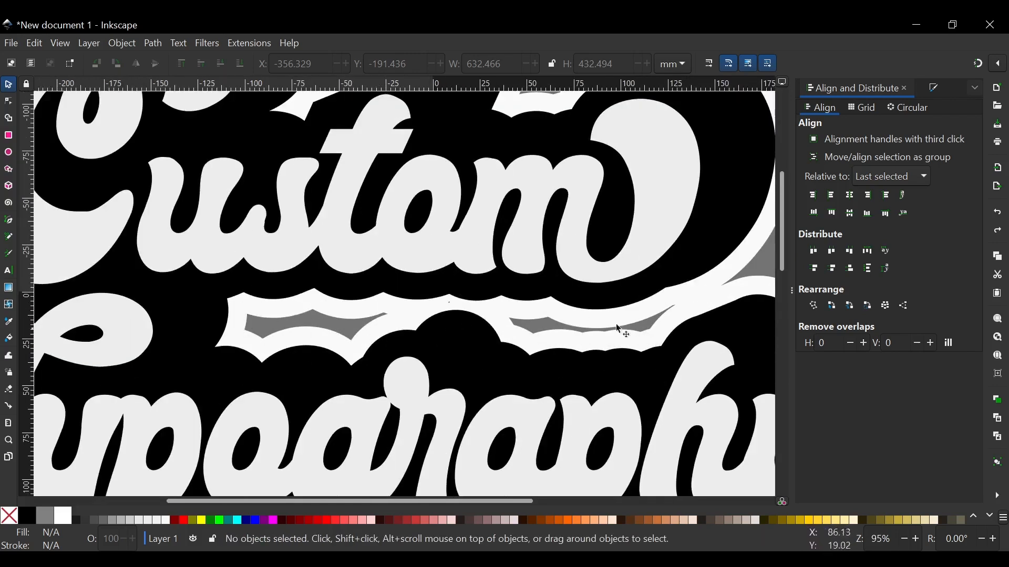
scroll(461, 133, down, 4)
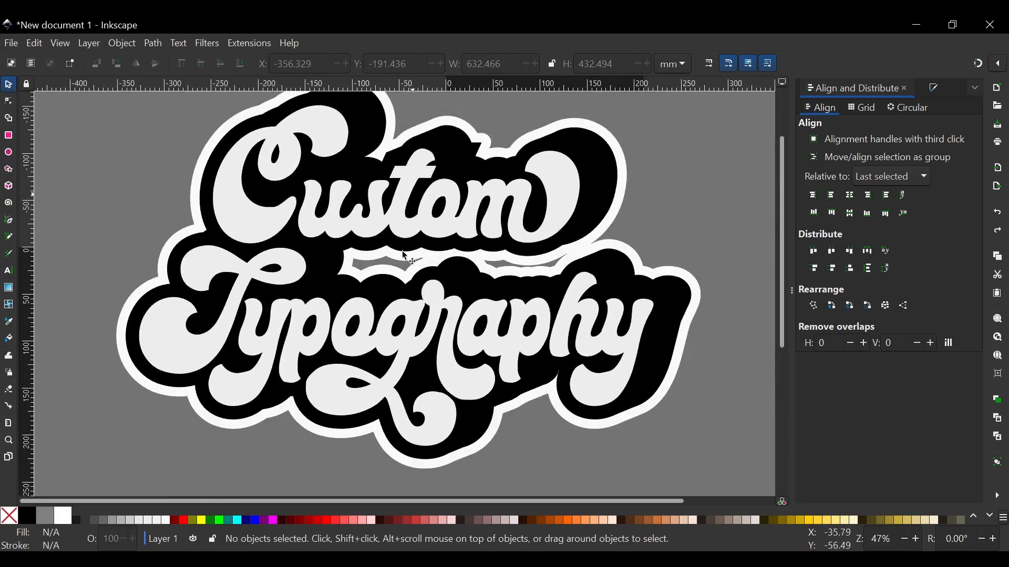
scroll(404, 267, up, 2)
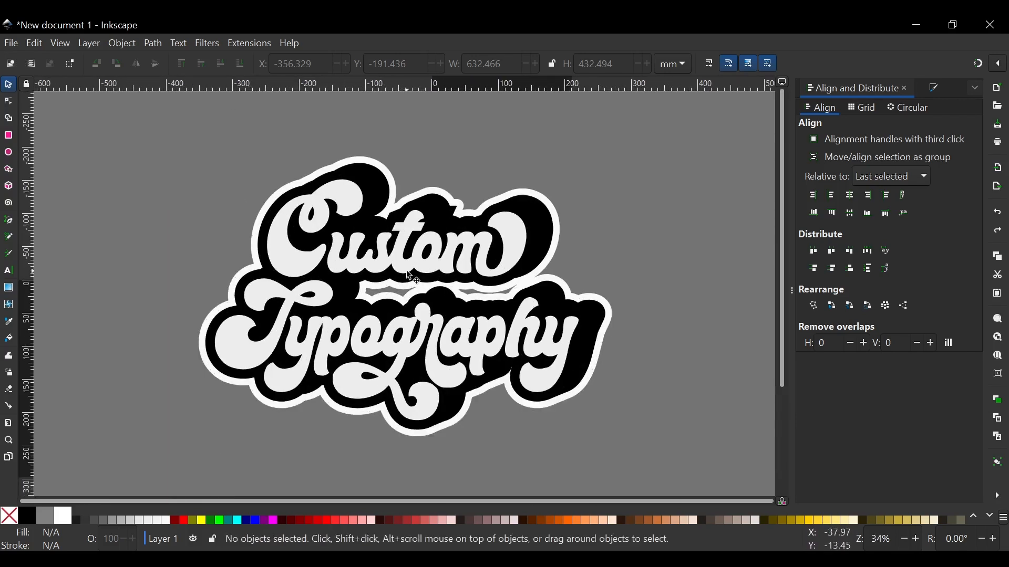
scroll(410, 275, up, 1)
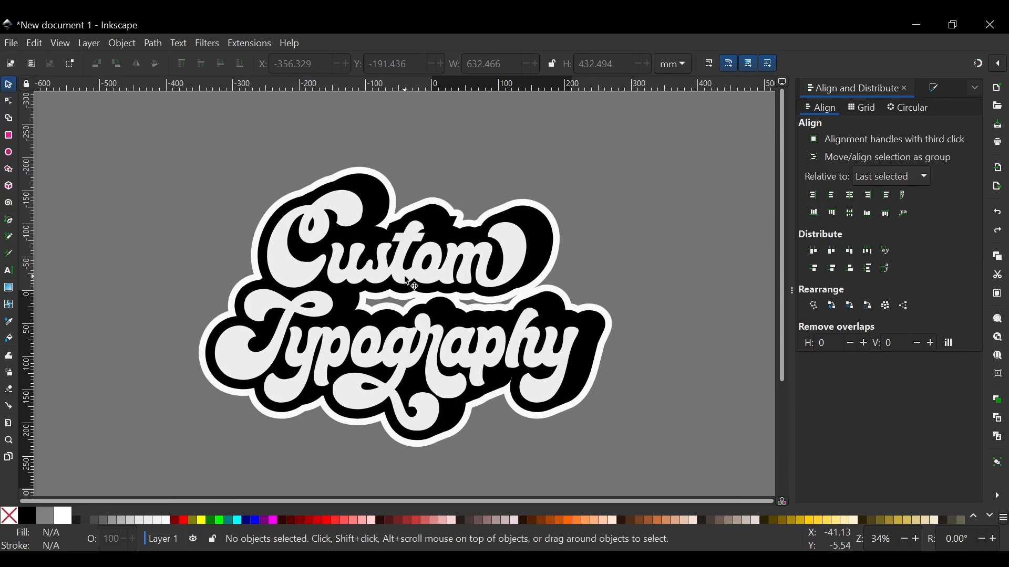
click(293, 256)
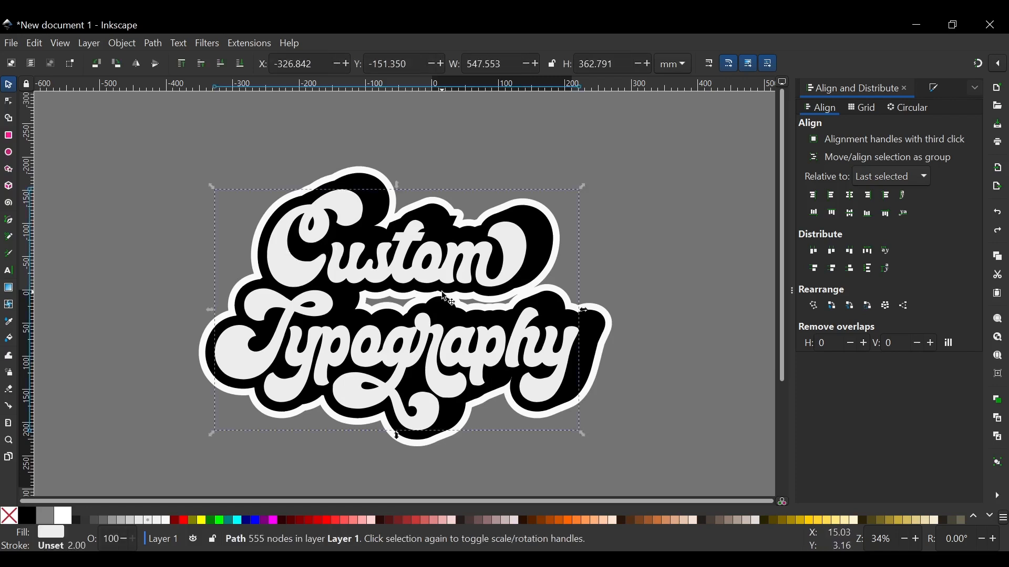
key(ctrl+d)
click(250, 523)
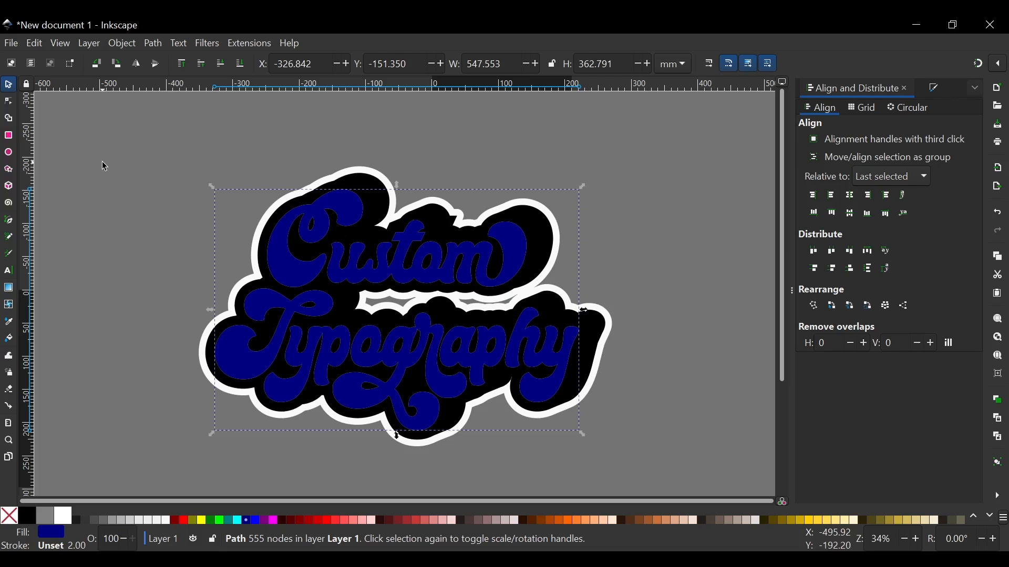
- Nudge the navy lettering copy about 1.6 mm to the right and 1.6 mm up, and deselect it
key(Right)
key(Right)
key(Right)
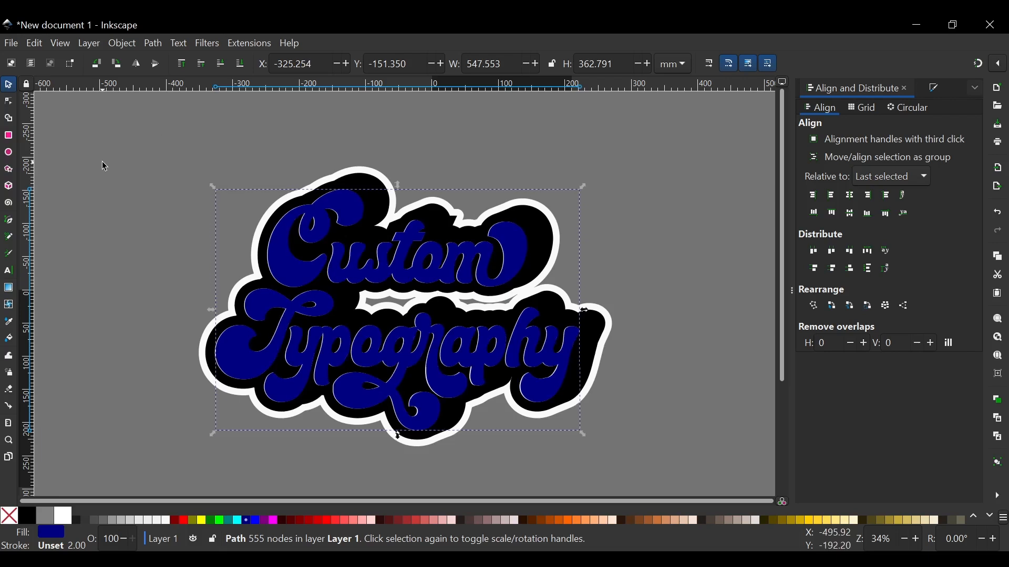
key(Up)
key(Up)
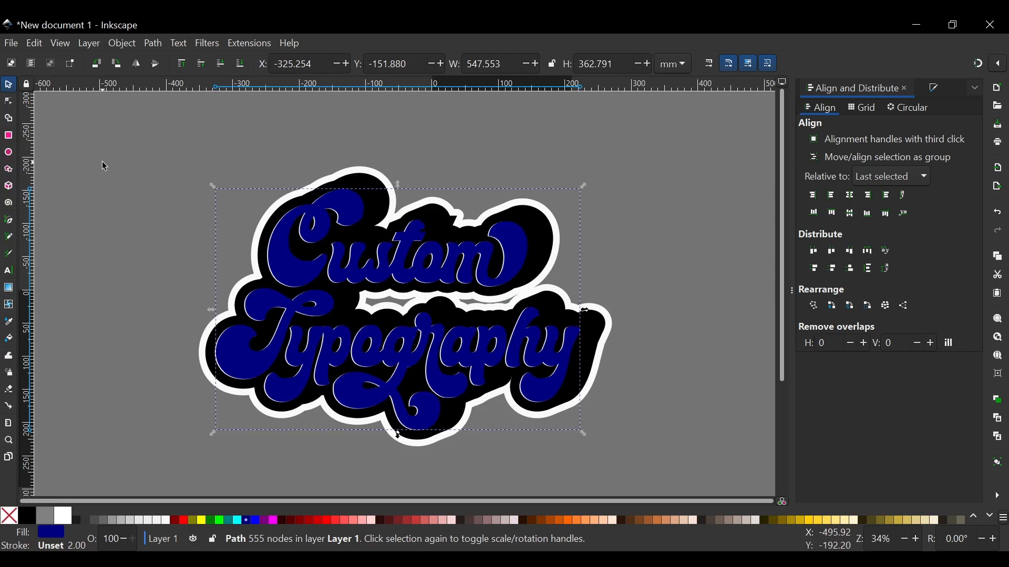
key(Up)
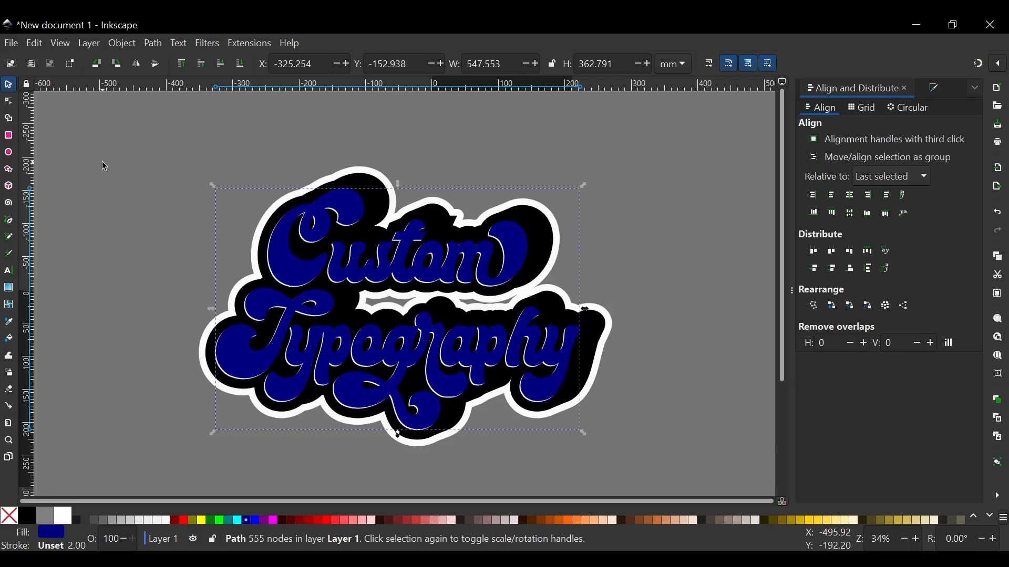
drag(102, 163, 532, 340)
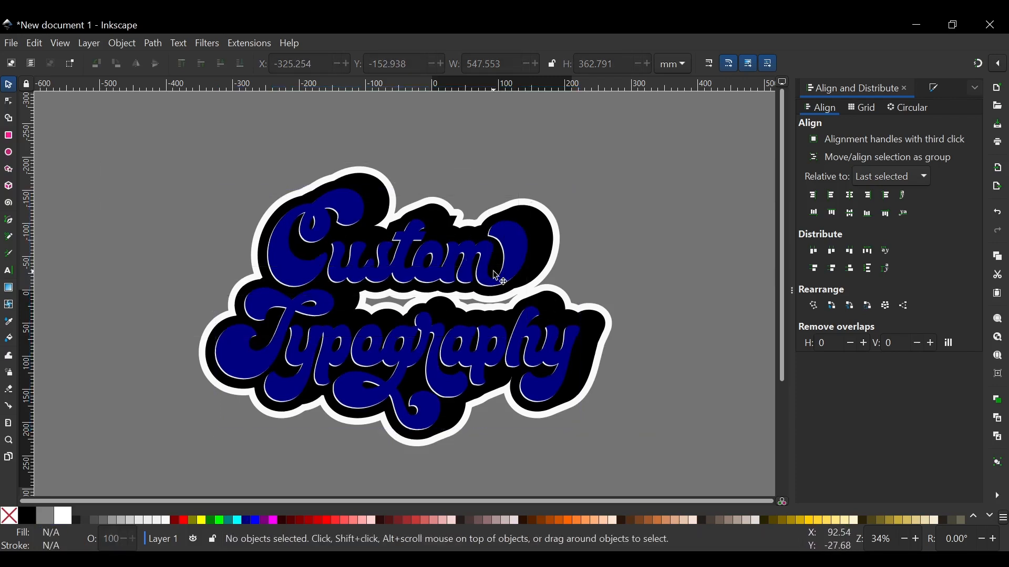
- Recolour the offset navy lettering copy to hot pink #FF0066
scroll(404, 339, up, 1)
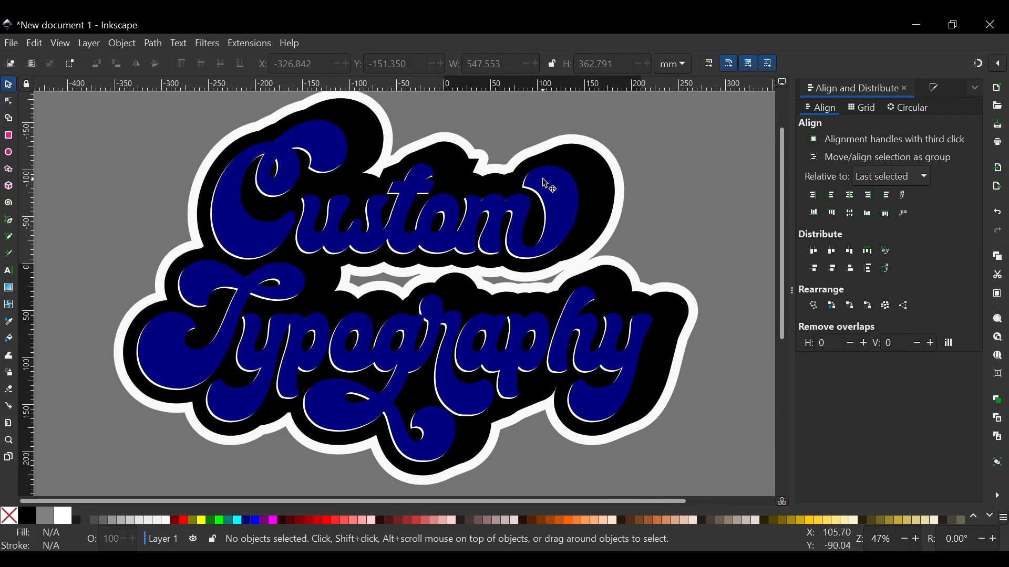
scroll(547, 182, up, 1)
scroll(458, 210, right, 1)
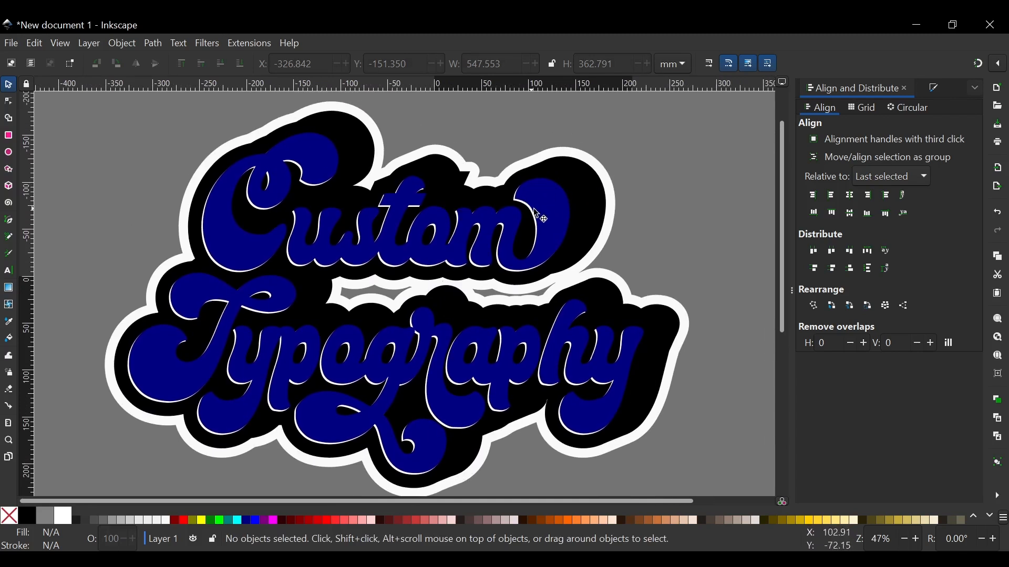
click(554, 205)
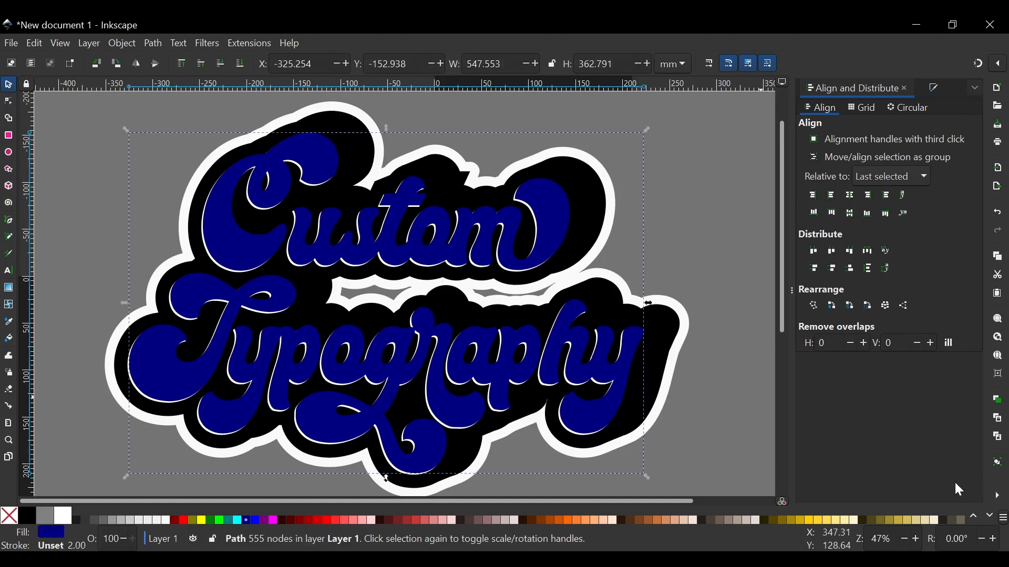
click(992, 518)
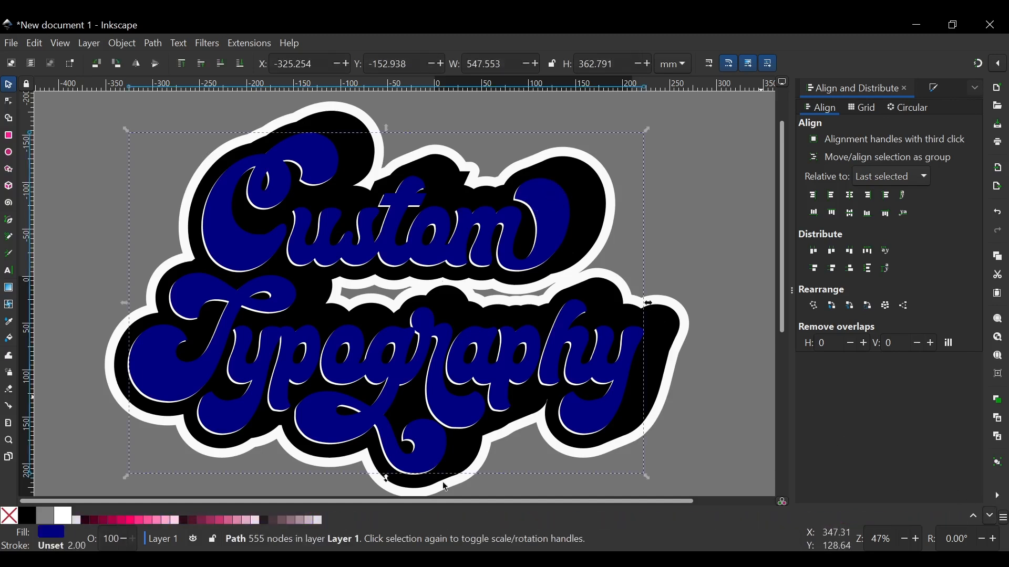
click(130, 521)
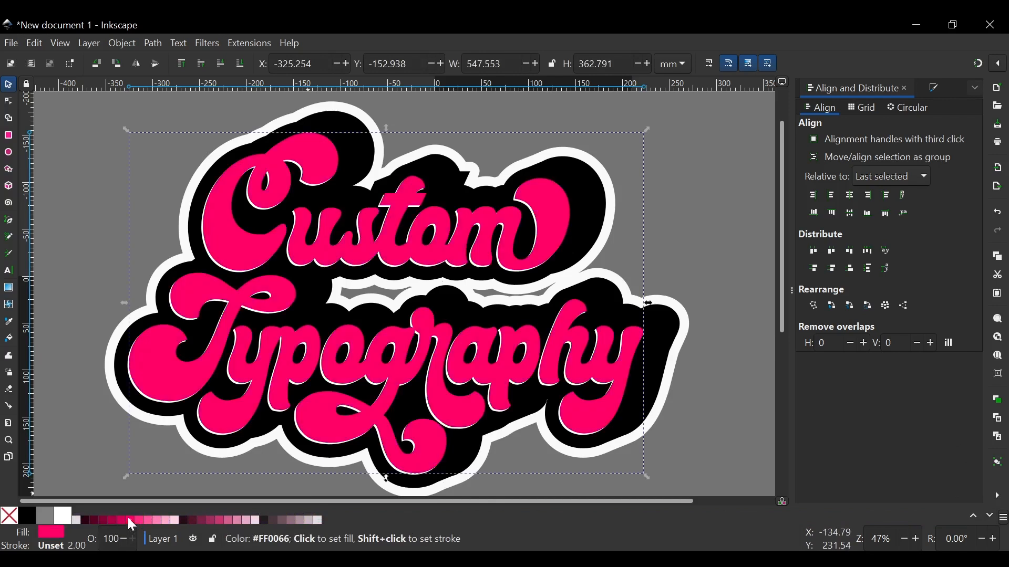
click(120, 520)
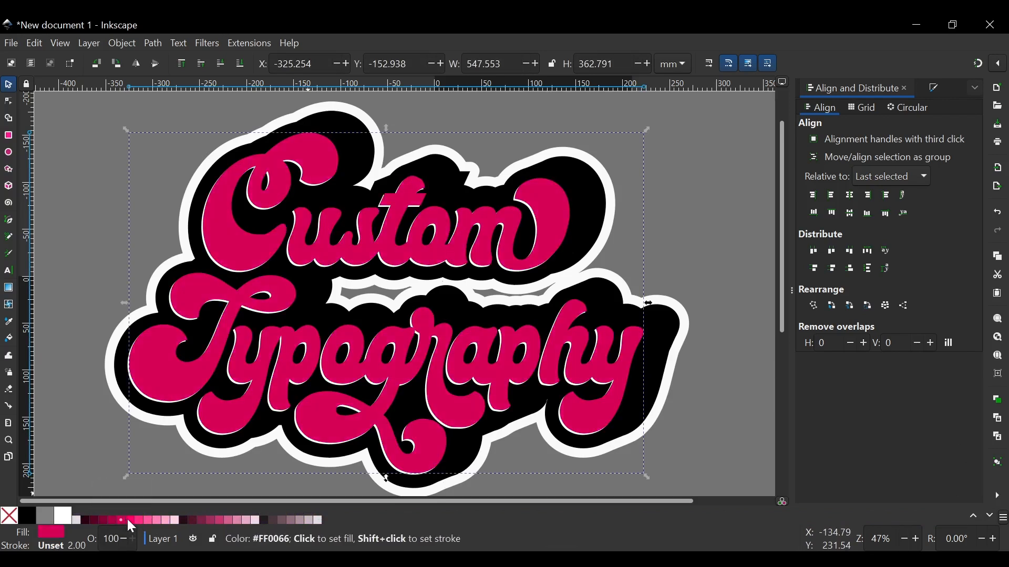
click(129, 519)
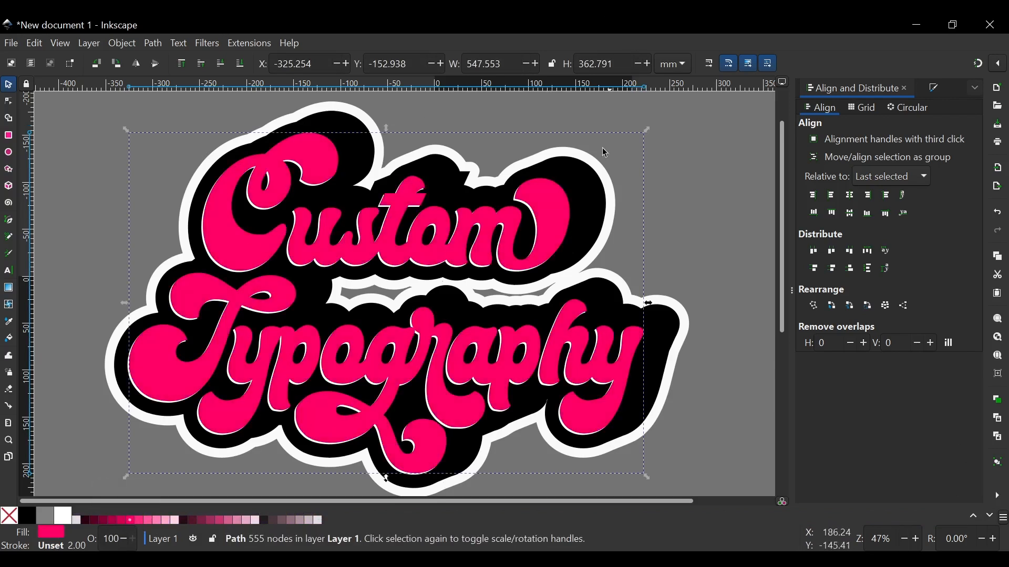
- Fill the extruded shadow behind the black outline with dark navy blue
click(590, 206)
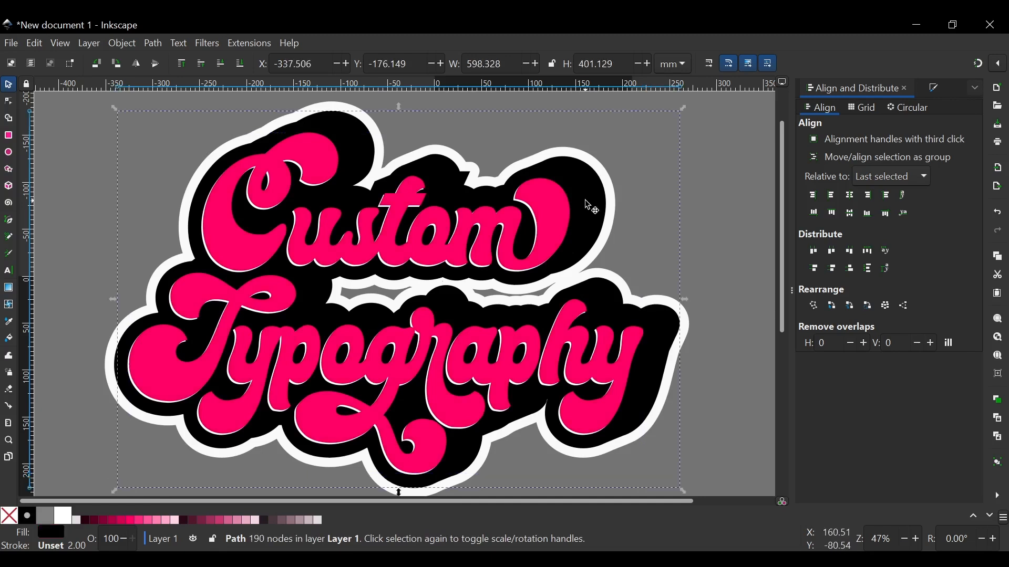
click(975, 518)
click(121, 520)
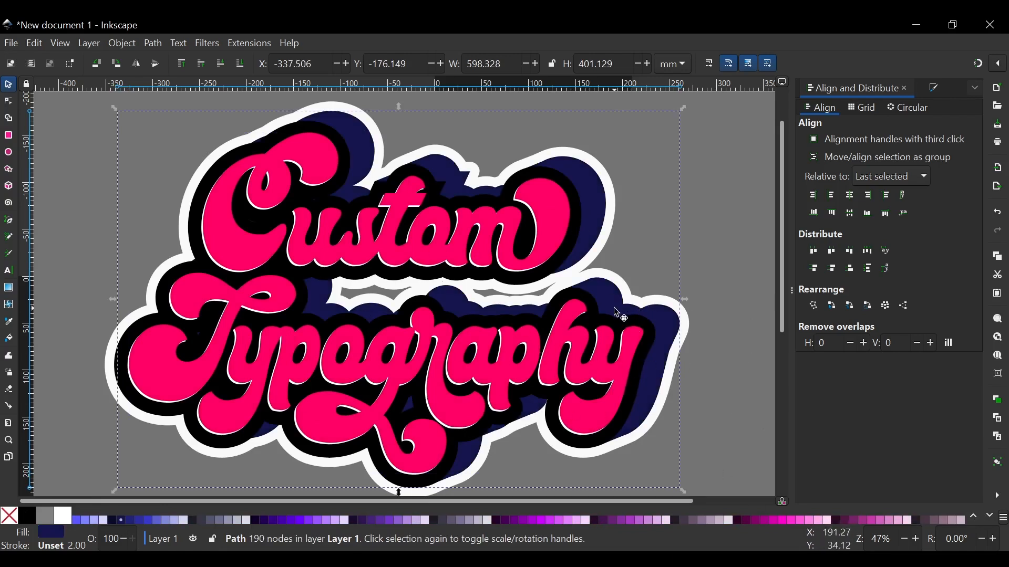
scroll(618, 310, up, 4)
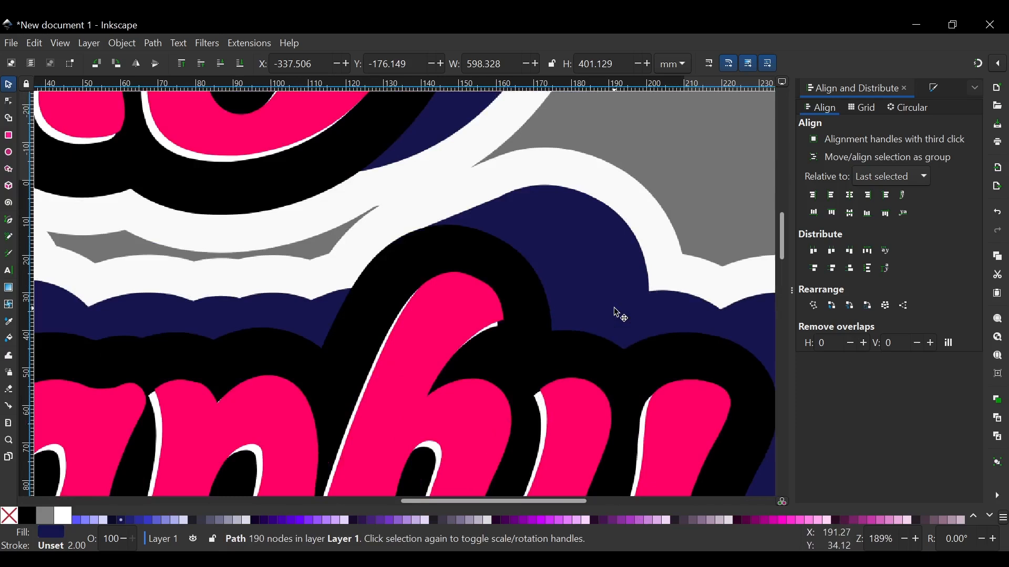
- Merge the black outline and the navy extruded shadow into one shape with a Union
click(518, 287)
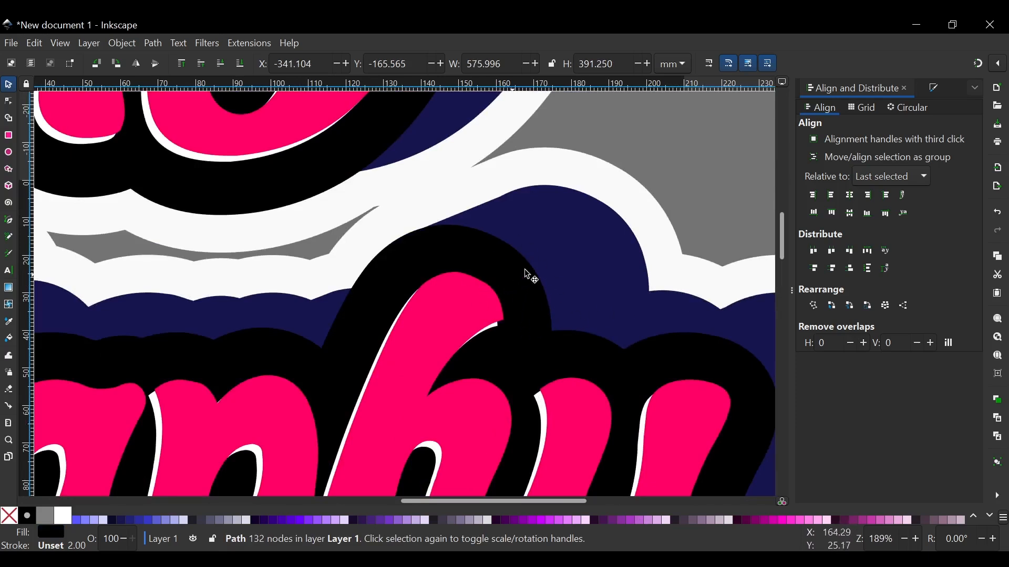
key(shift)
shift+click(594, 253)
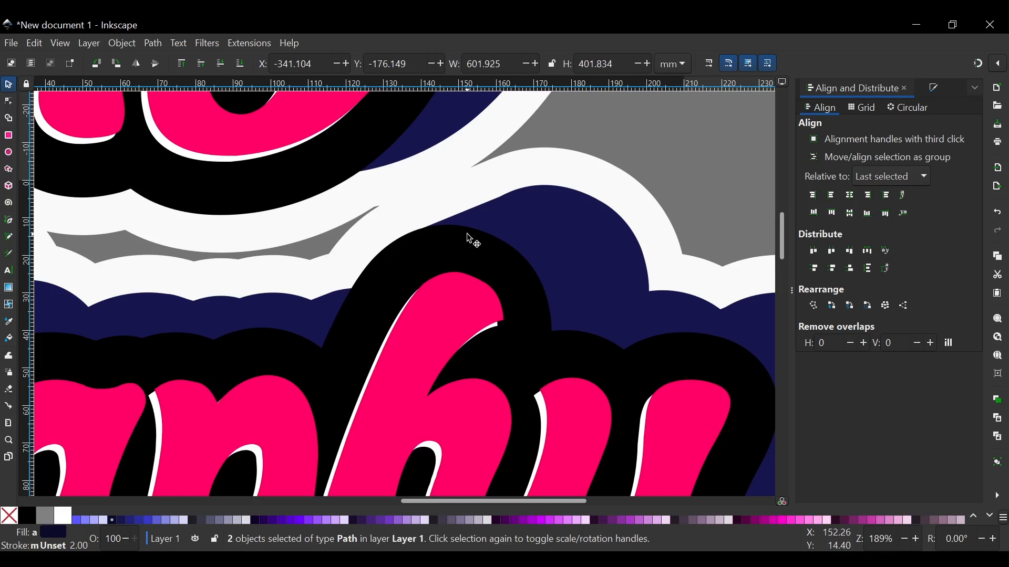
scroll(470, 239, down, 4)
scroll(472, 240, left, 3)
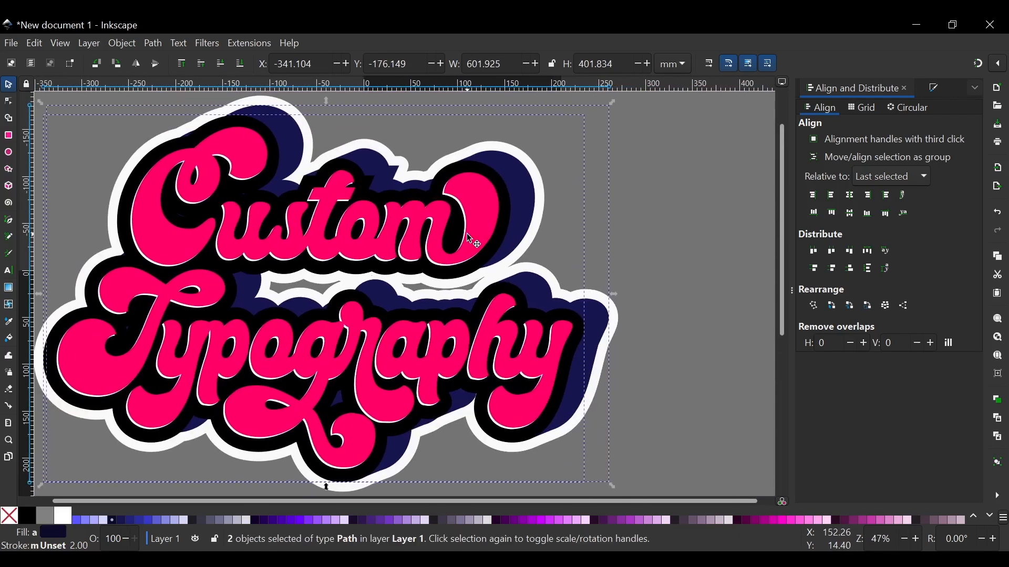
click(153, 44)
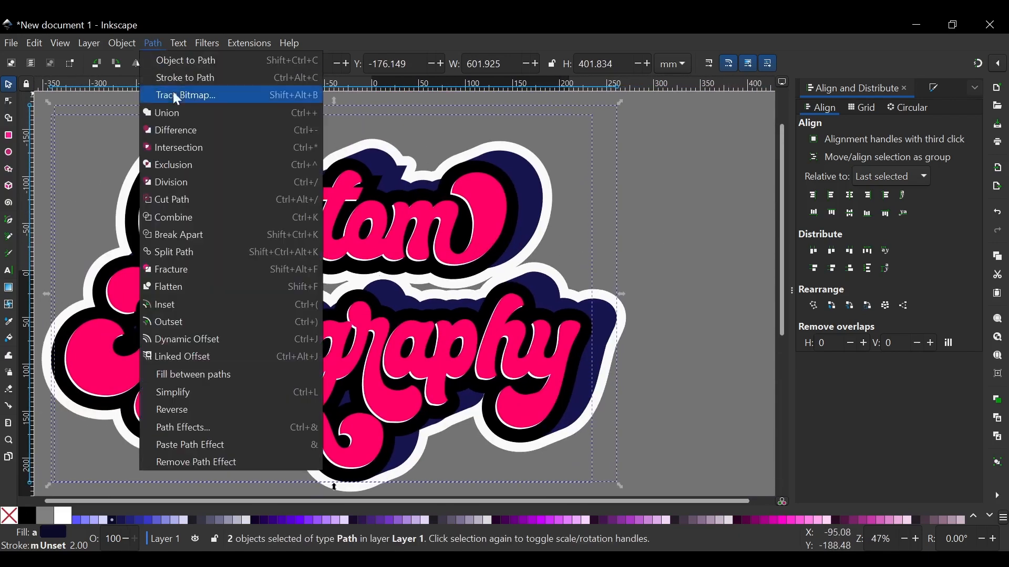
click(169, 110)
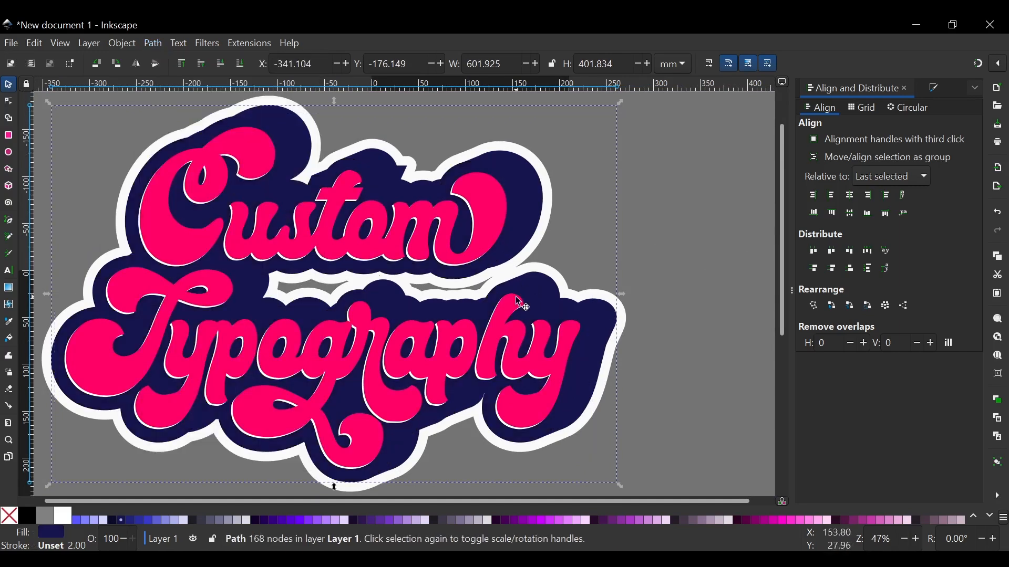
- Try several dark fills on the merged backing shape and settle on dark navy #0B1728
scroll(433, 240, down, 2)
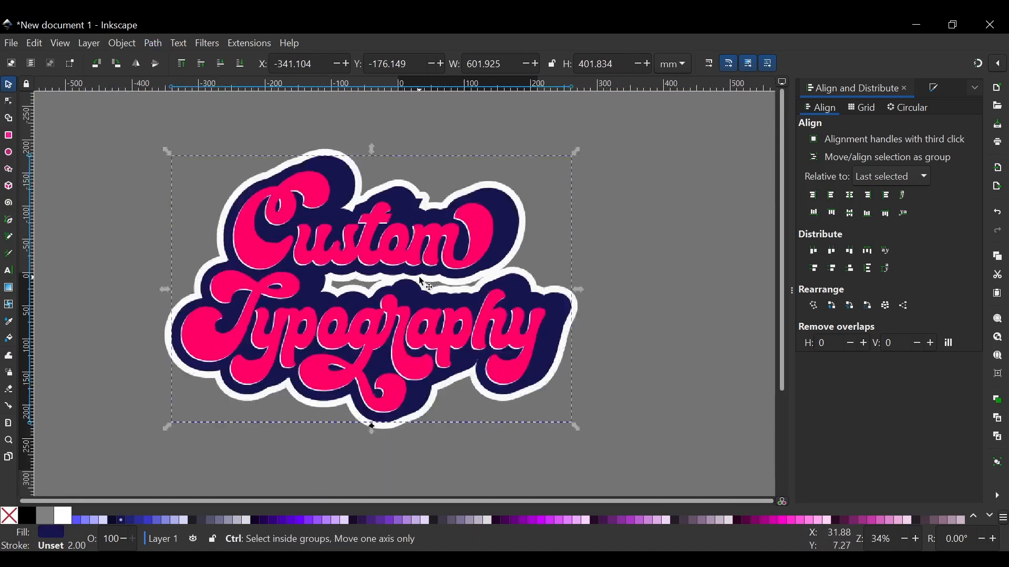
scroll(424, 283, up, 2)
scroll(462, 249, down, 2)
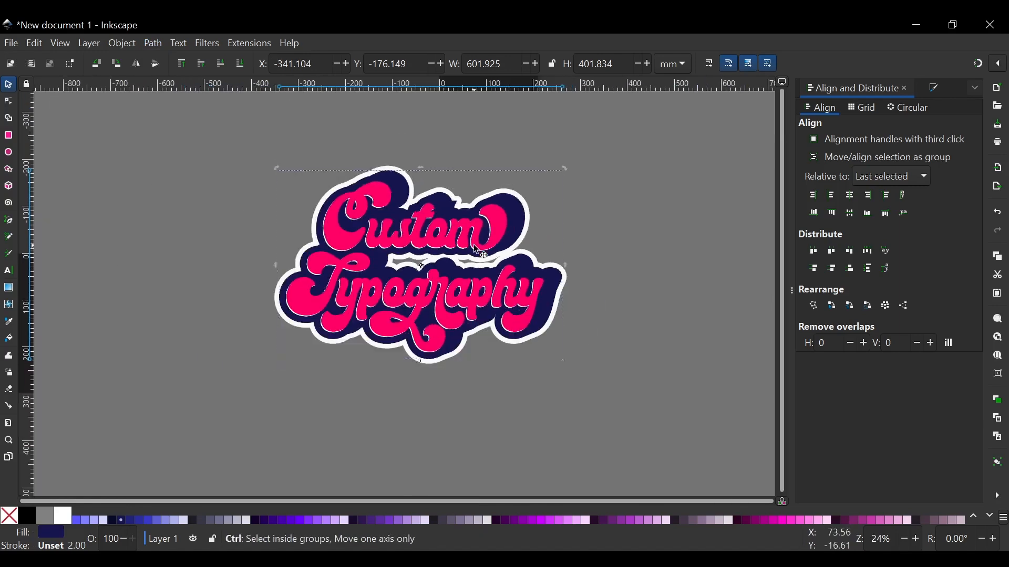
scroll(499, 261, up, 1)
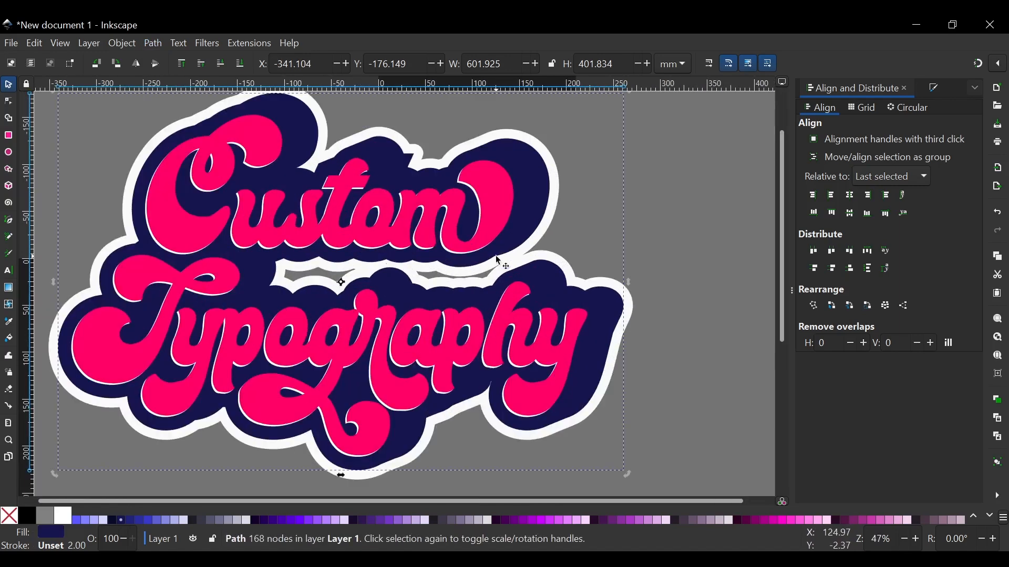
click(117, 525)
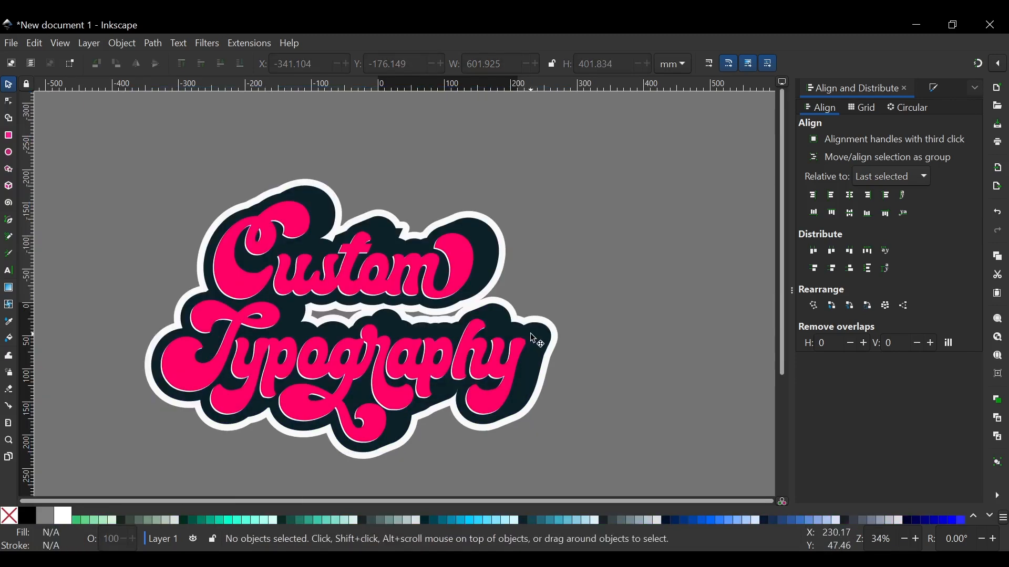
click(432, 361)
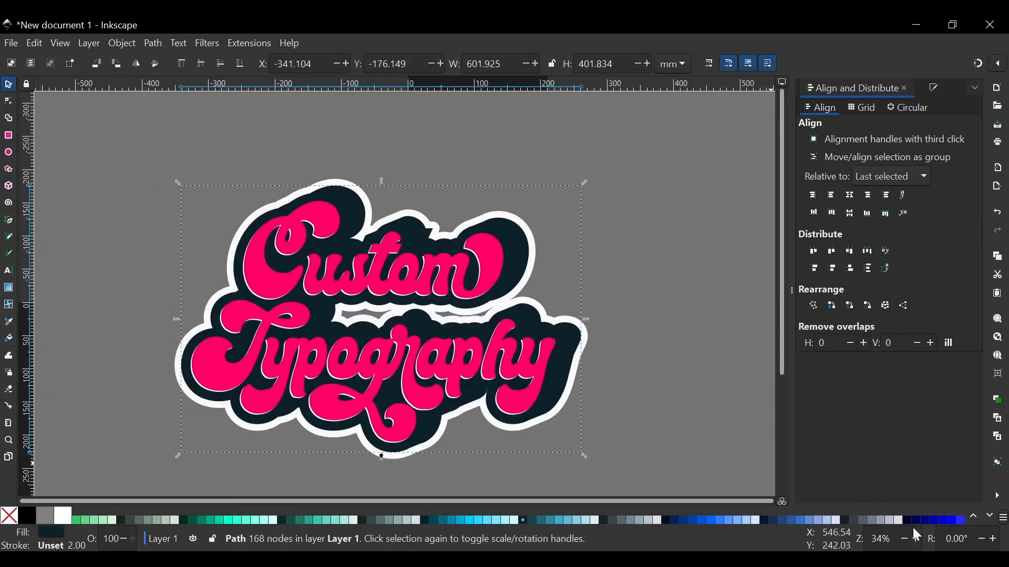
click(905, 522)
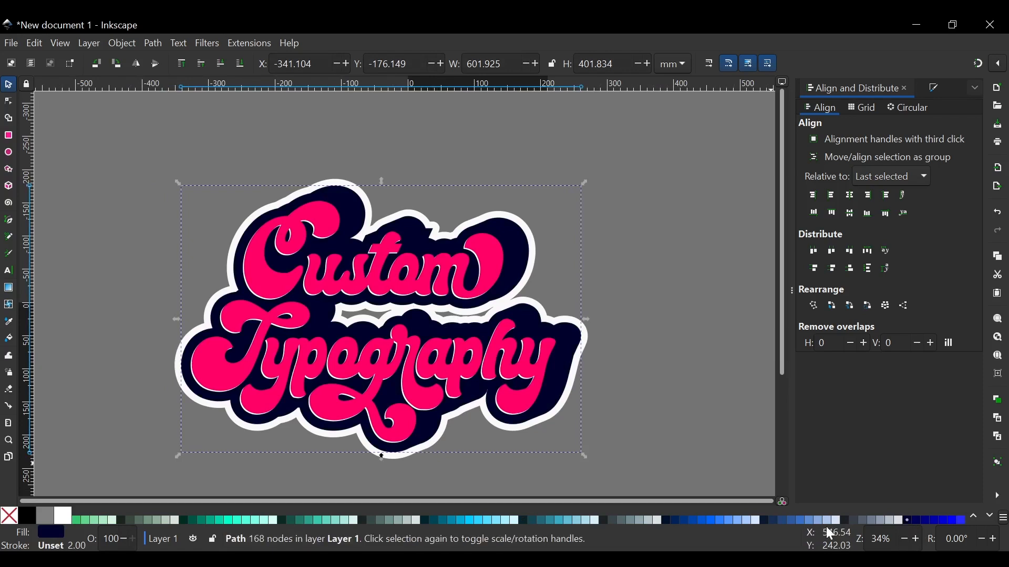
click(774, 523)
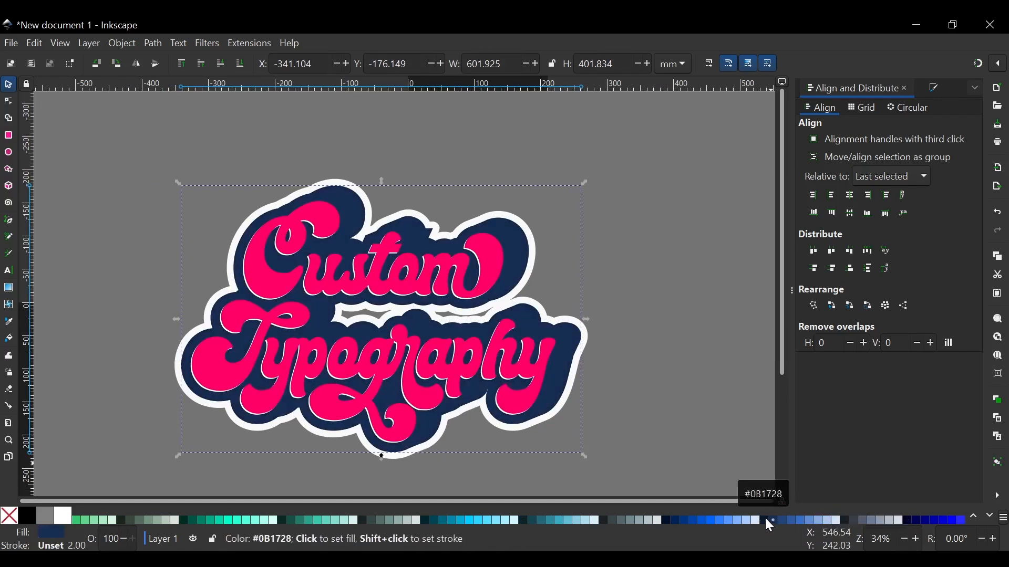
click(770, 522)
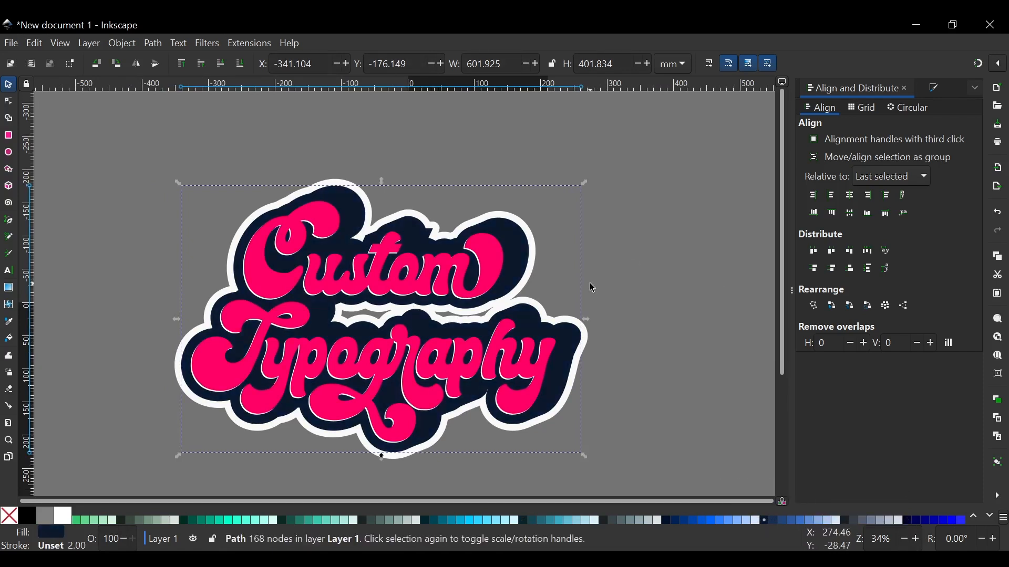
- Recolour the outer border around the lettering to light gray #CCCCCC, trying 10% Gray along the way
scroll(590, 285, right, 1)
scroll(449, 326, down, 1)
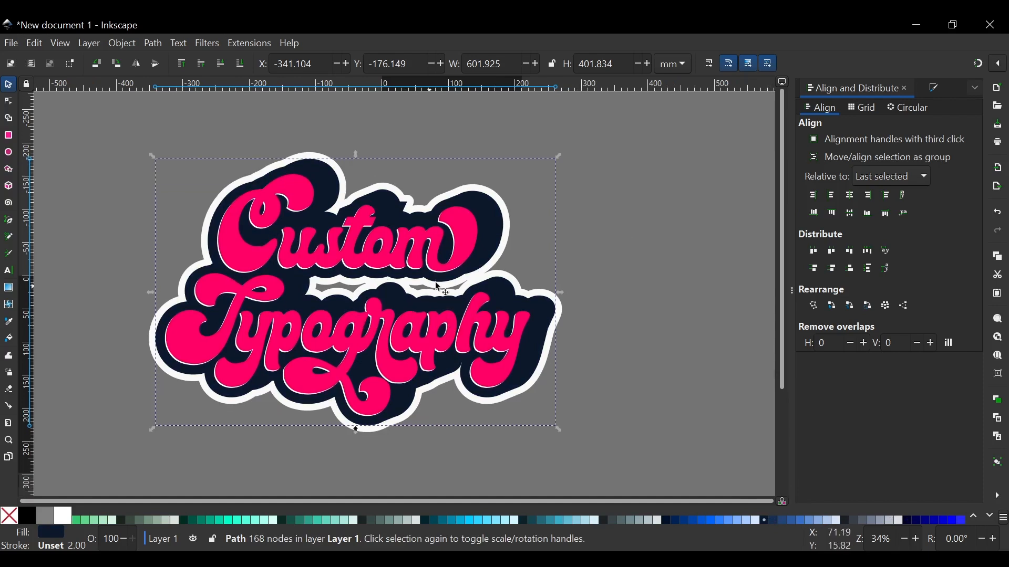
scroll(332, 300, up, 1)
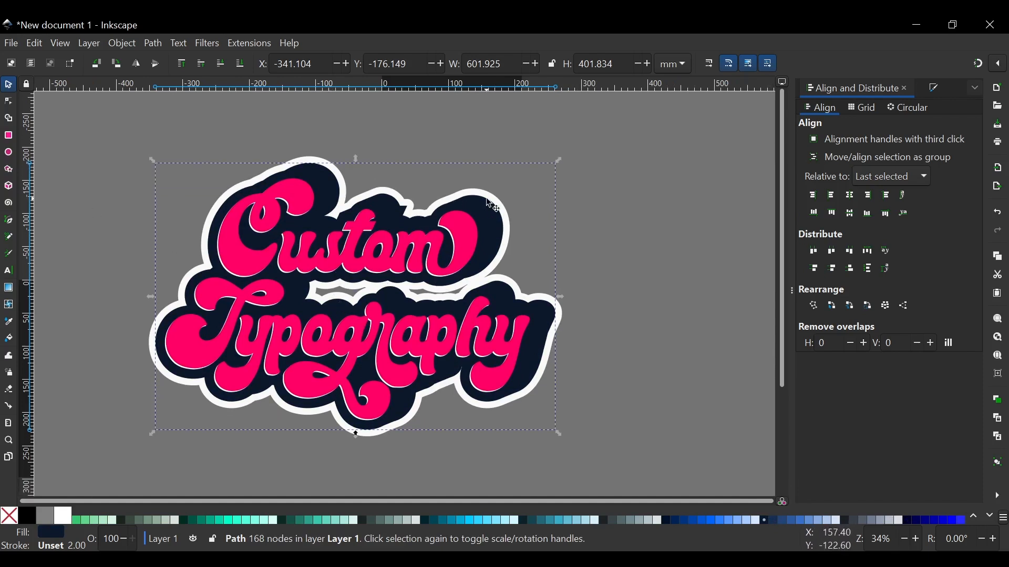
alt+click(508, 209)
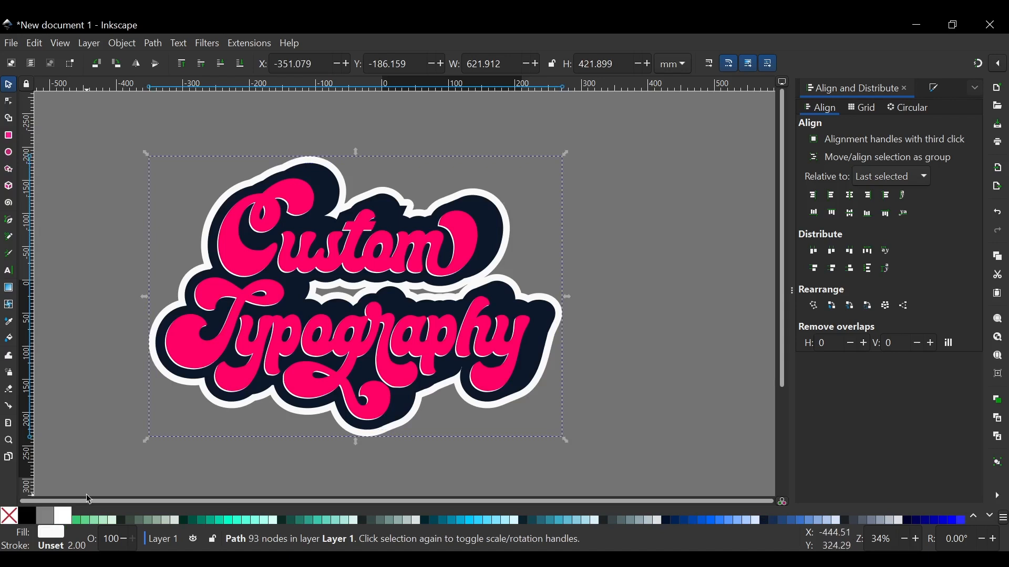
click(978, 523)
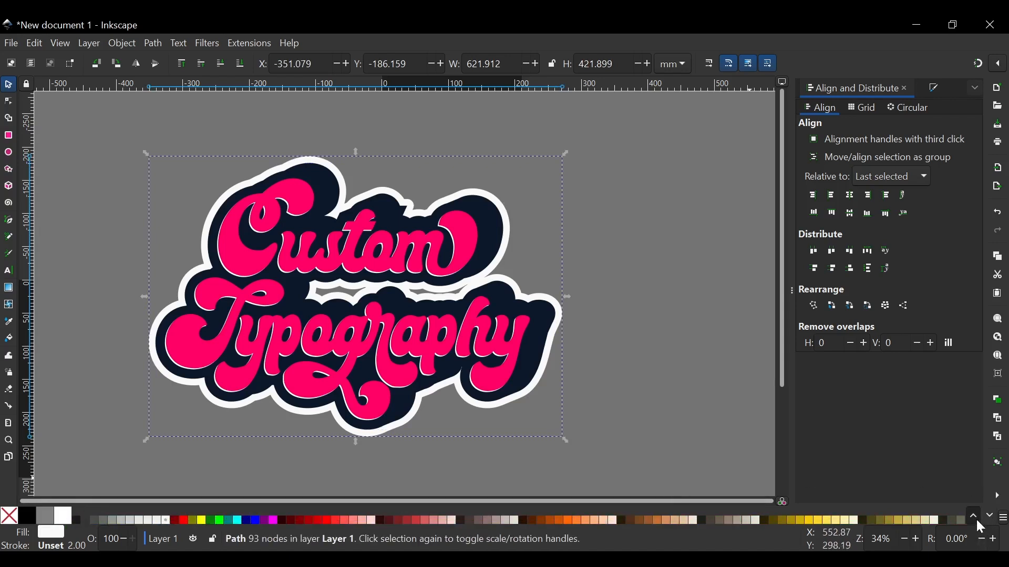
click(129, 519)
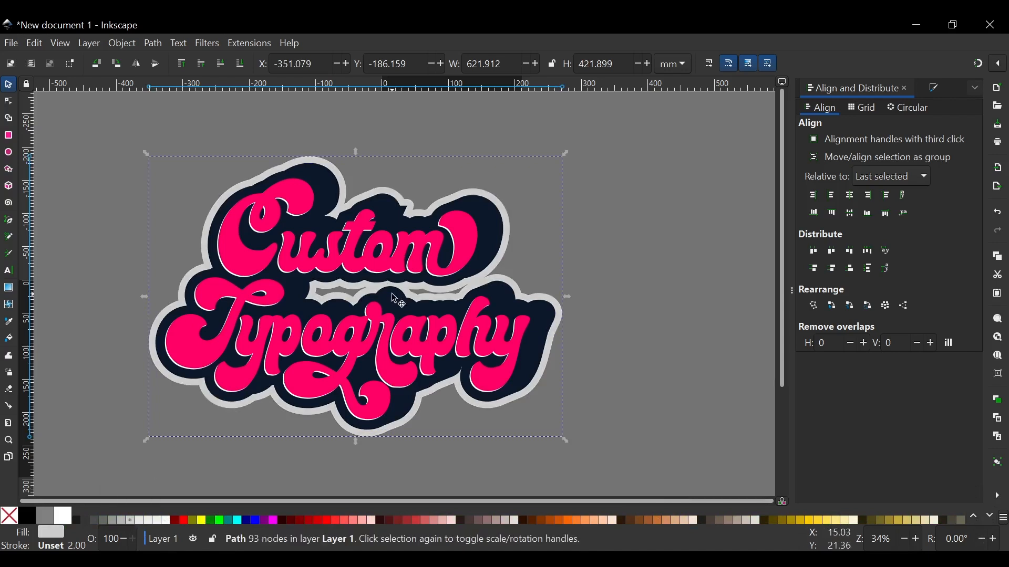
scroll(393, 294, left, 1)
click(137, 518)
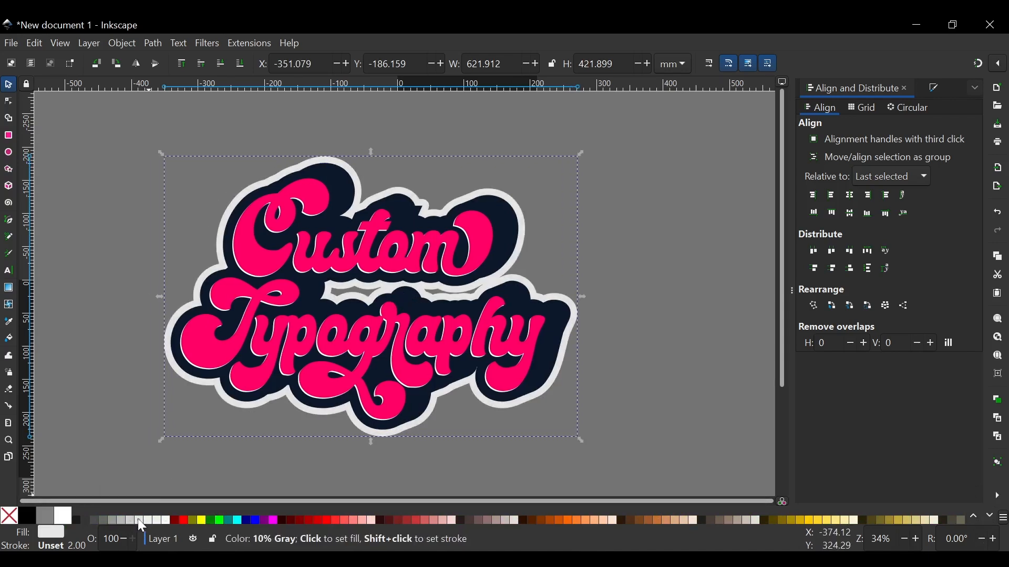
click(131, 520)
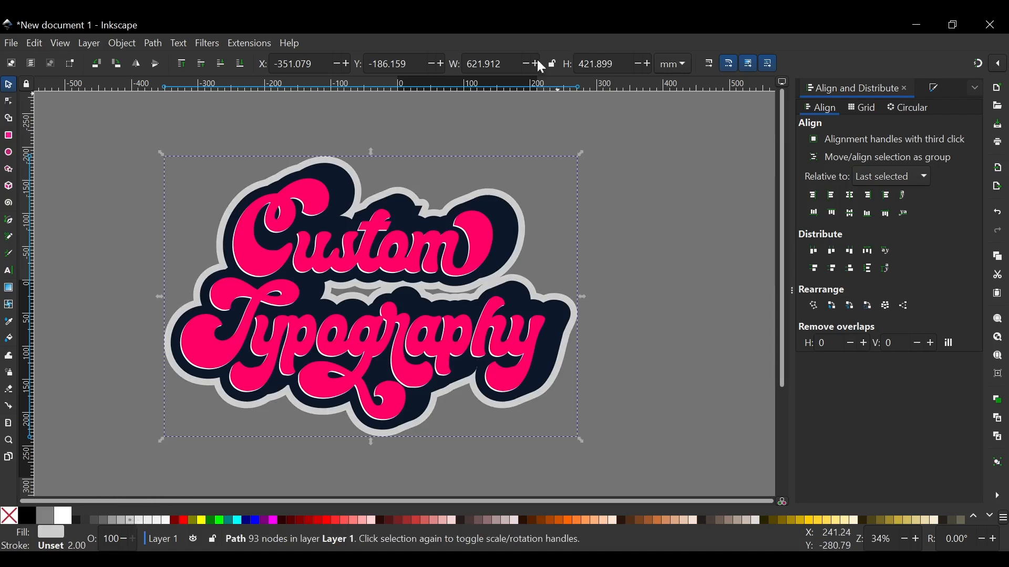
- Draw a closed light gray B-spline shape covering the left-hand gap in the border between the words Custom and Typography
scroll(480, 149, up, 1)
scroll(411, 288, up, 5)
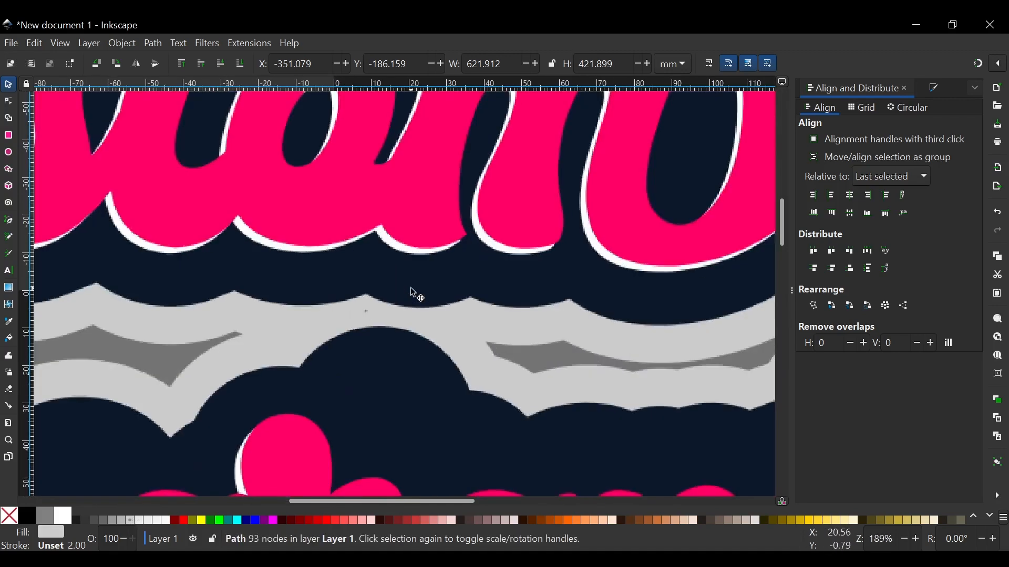
scroll(273, 328, left, 5)
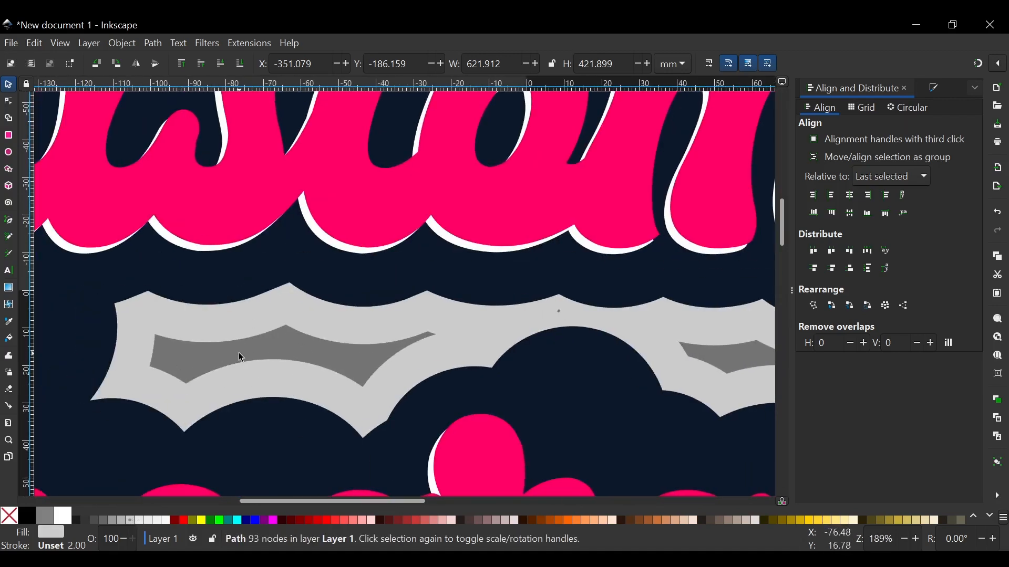
key(b)
click(136, 324)
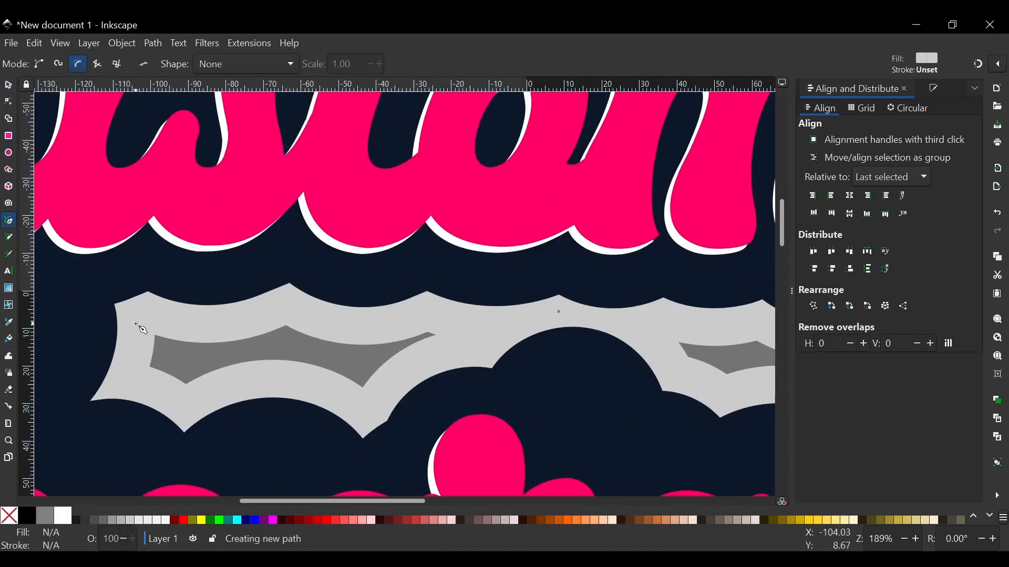
click(116, 380)
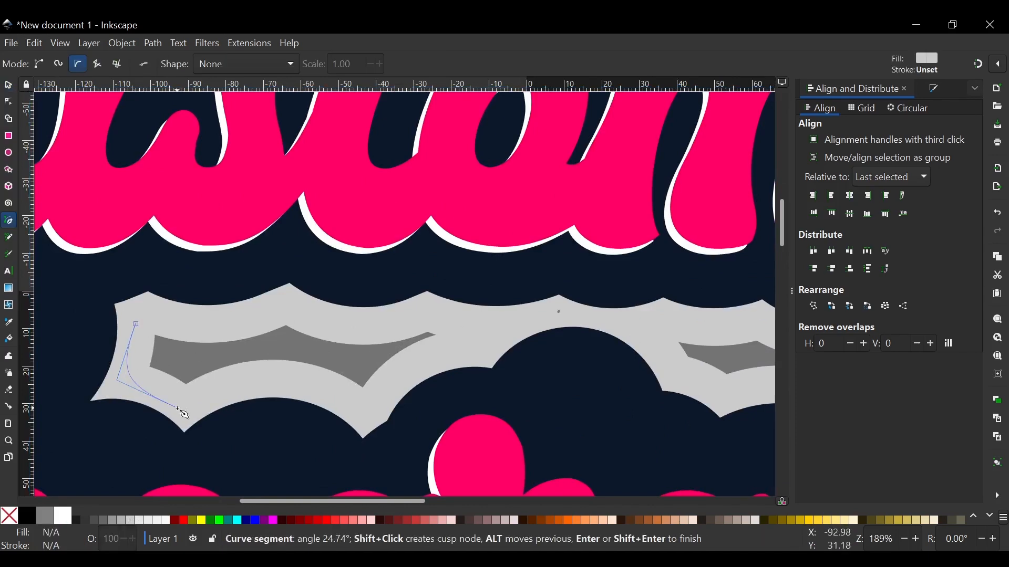
click(182, 411)
click(361, 409)
click(476, 318)
click(136, 325)
- Draw a second closed B-spline shape, about 100 by 23 mm, covering the right-hand gap in the border between the two words
scroll(263, 325, right, 7)
click(386, 326)
click(505, 322)
click(619, 342)
scroll(619, 342, right, 3)
click(689, 290)
click(701, 326)
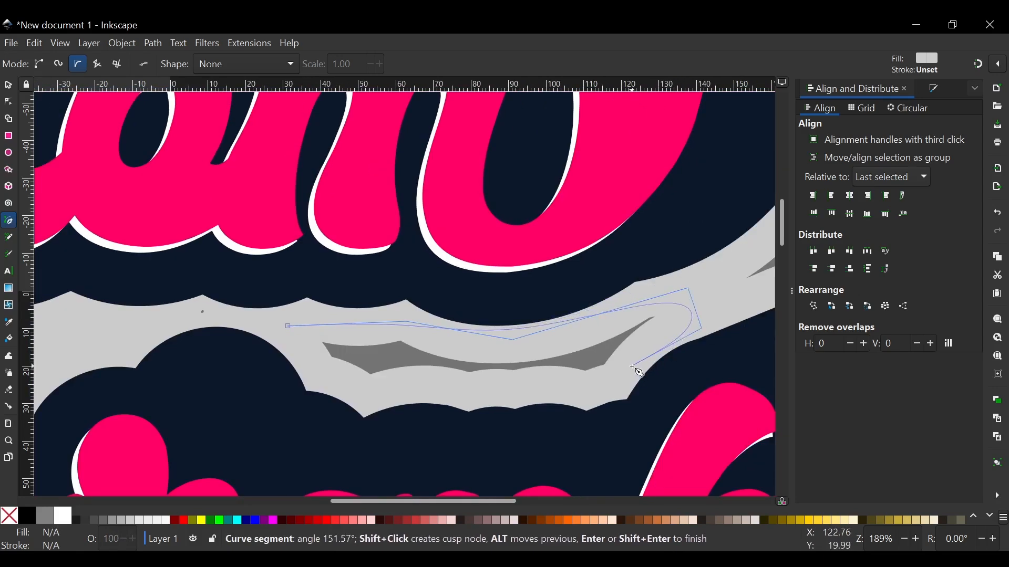
click(620, 385)
click(329, 393)
click(287, 326)
click(9, 85)
- Recolour the white highlight lettering behind the pink letters with the border's light gray #CCCCCC, sampled using the Dropper
scroll(351, 265, down, 5)
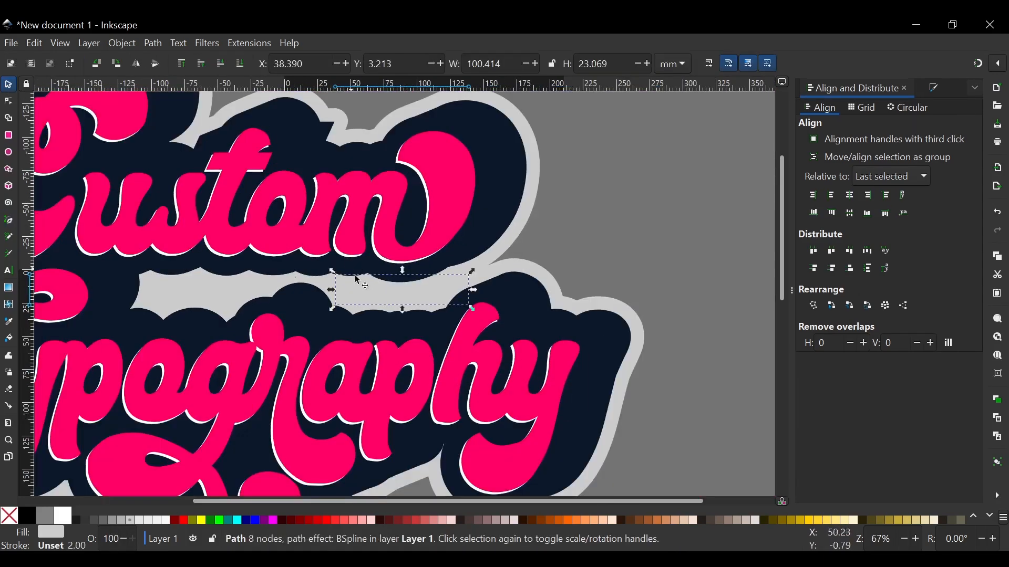
scroll(439, 263, up, 1)
scroll(440, 263, left, 2)
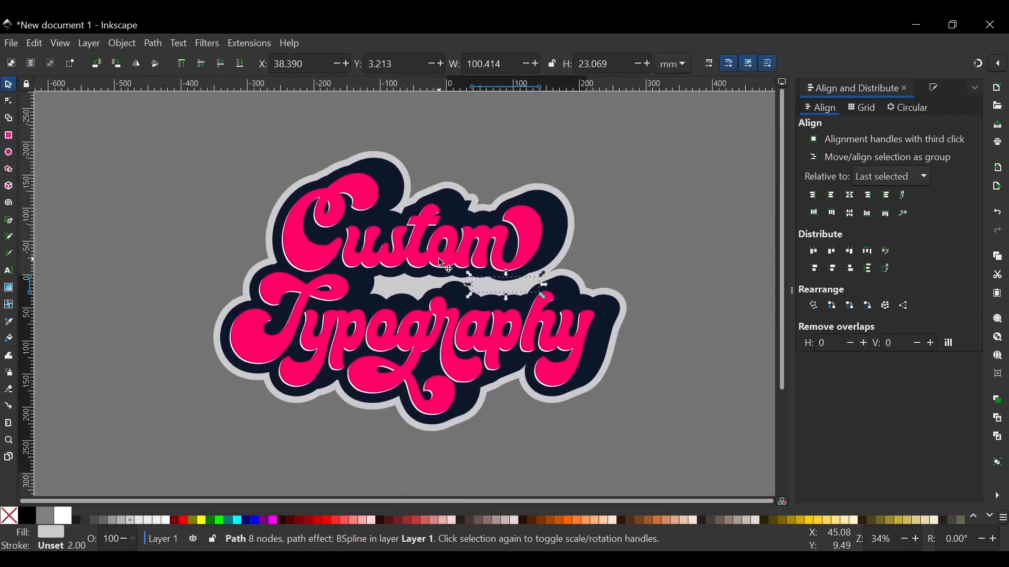
scroll(440, 263, up, 2)
scroll(440, 263, down, 2)
scroll(439, 262, right, 1)
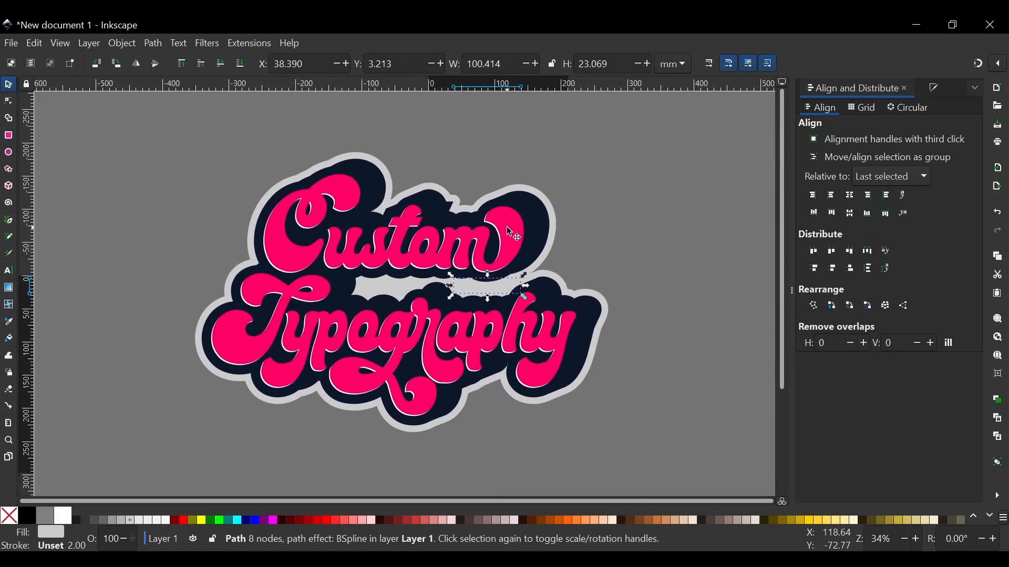
scroll(273, 262, up, 5)
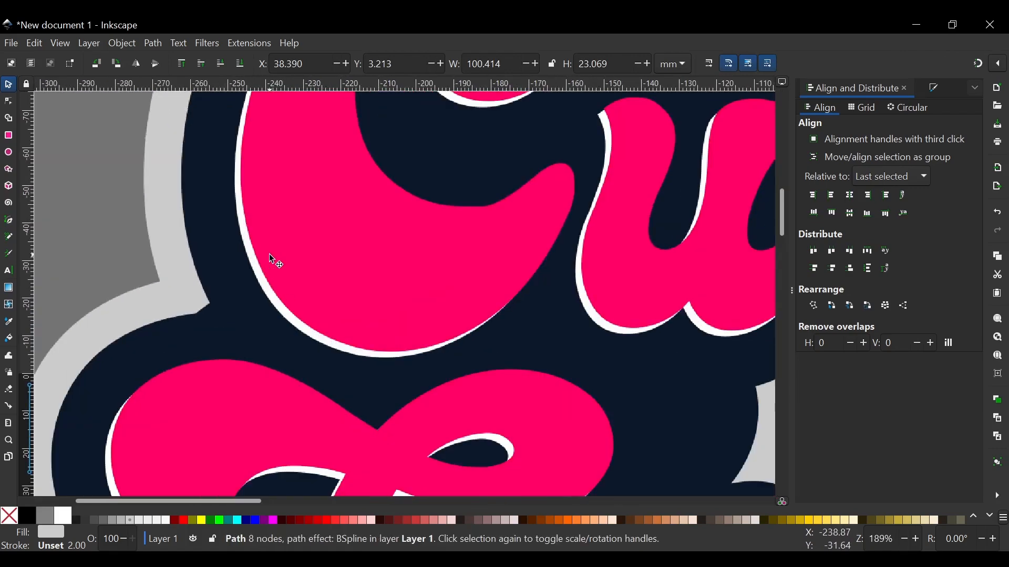
scroll(274, 310, up, 3)
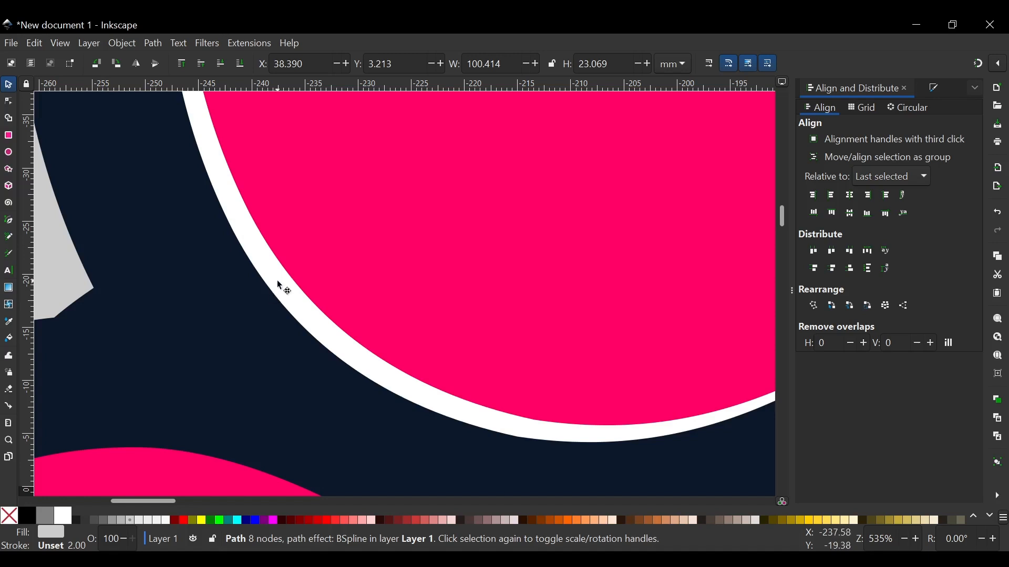
click(278, 284)
scroll(258, 233, down, 4)
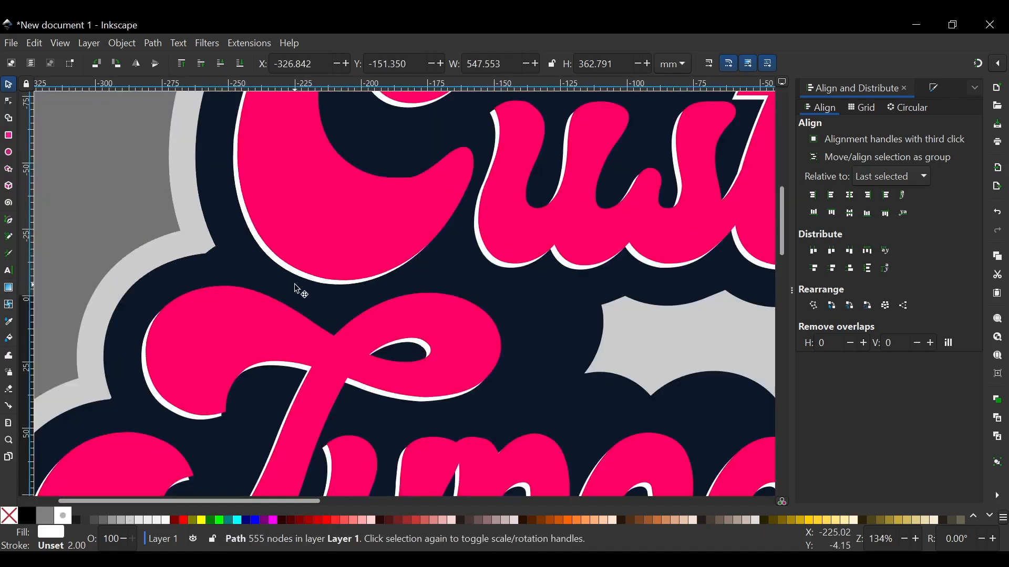
key(d)
click(168, 252)
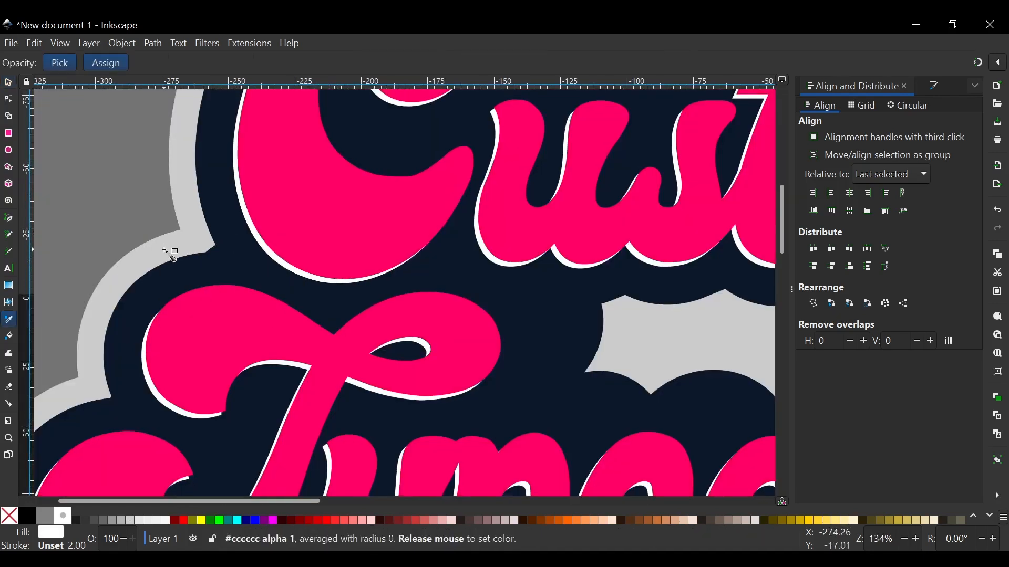
click(9, 82)
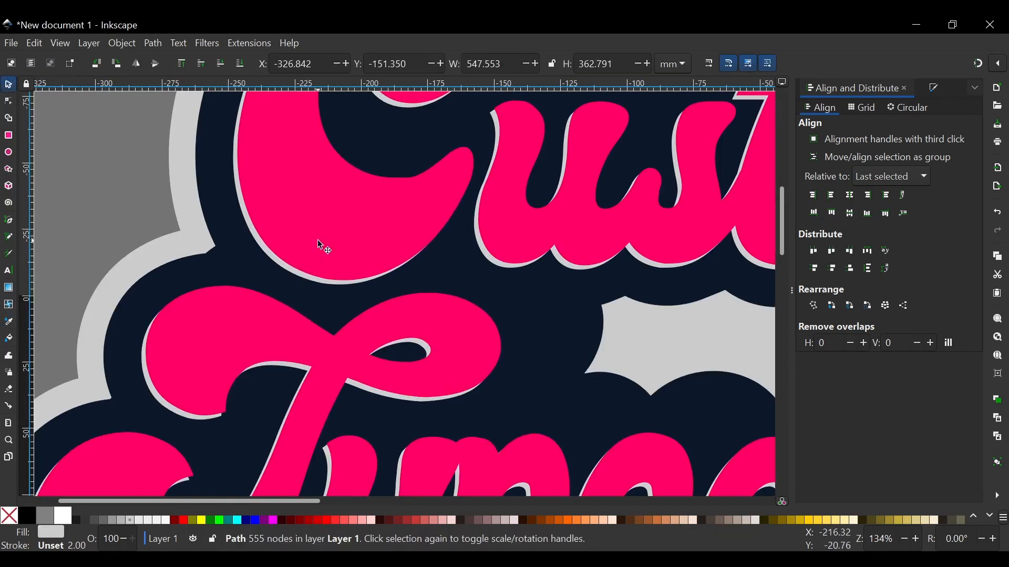
- Deselect the lettering and draw a background rectangle of about 1209 by 668 mm over the whole design
scroll(317, 239, down, 5)
click(131, 131)
click(8, 135)
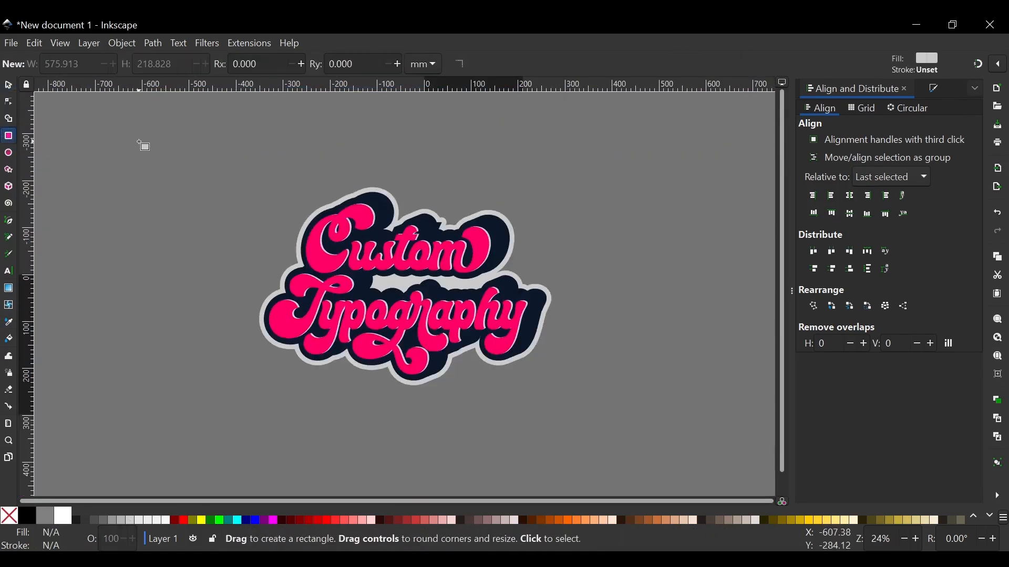
drag(139, 142, 707, 455)
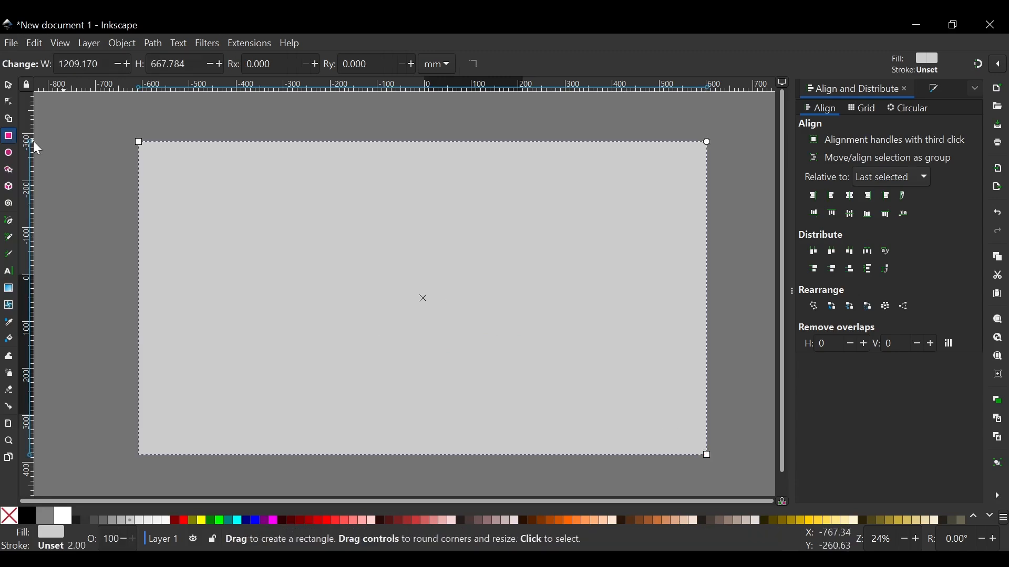
- Send the background rectangle behind all the lettering and shift it about 22 mm to the left
click(8, 87)
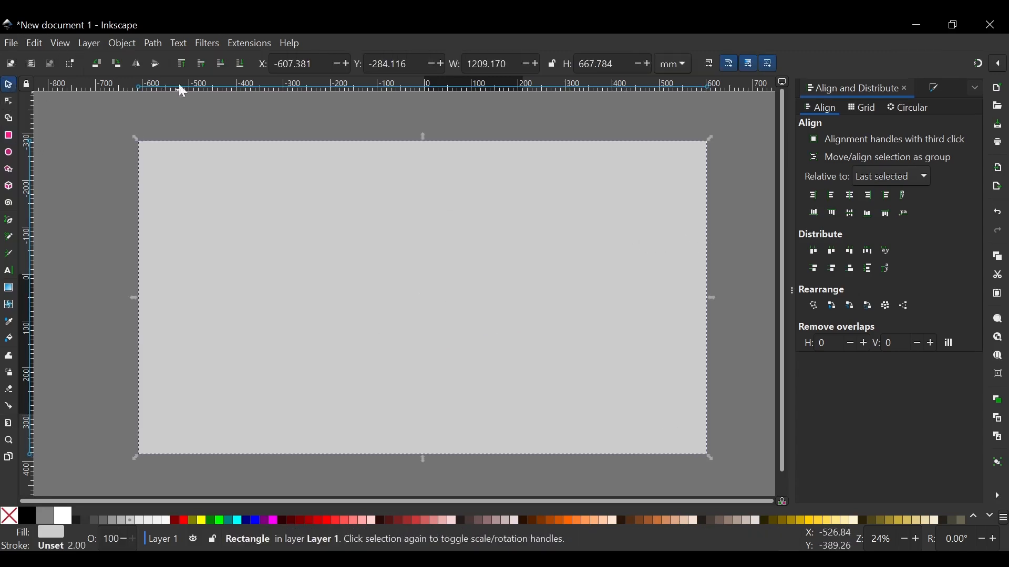
click(242, 63)
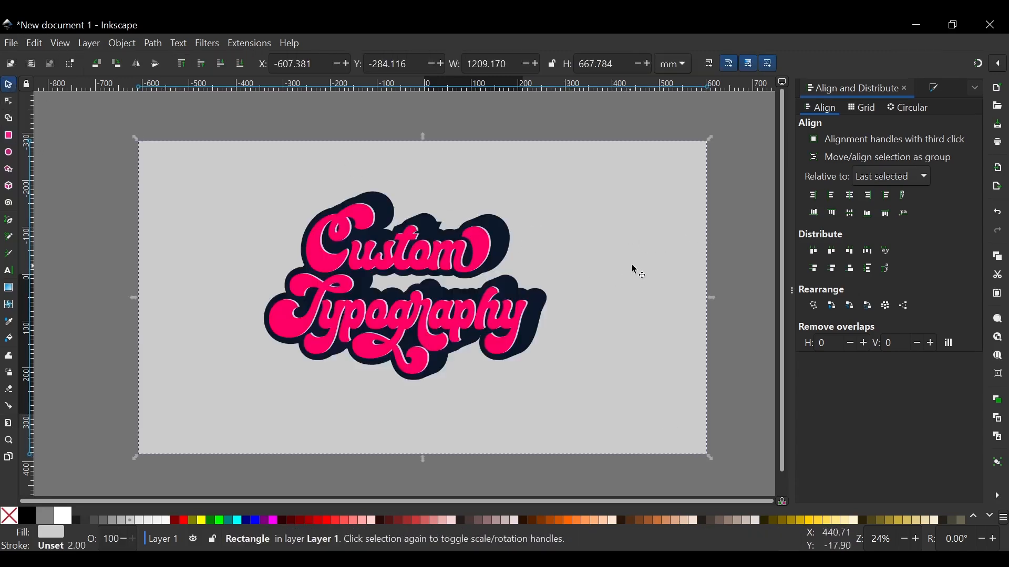
mouse_move(635, 269)
mouse_down()
mouse_move(617, 272)
mouse_move(626, 270)
mouse_up()
- Fill the background rectangle with the dark navy of the lettering's backing, sampled using the Dropper
key(d)
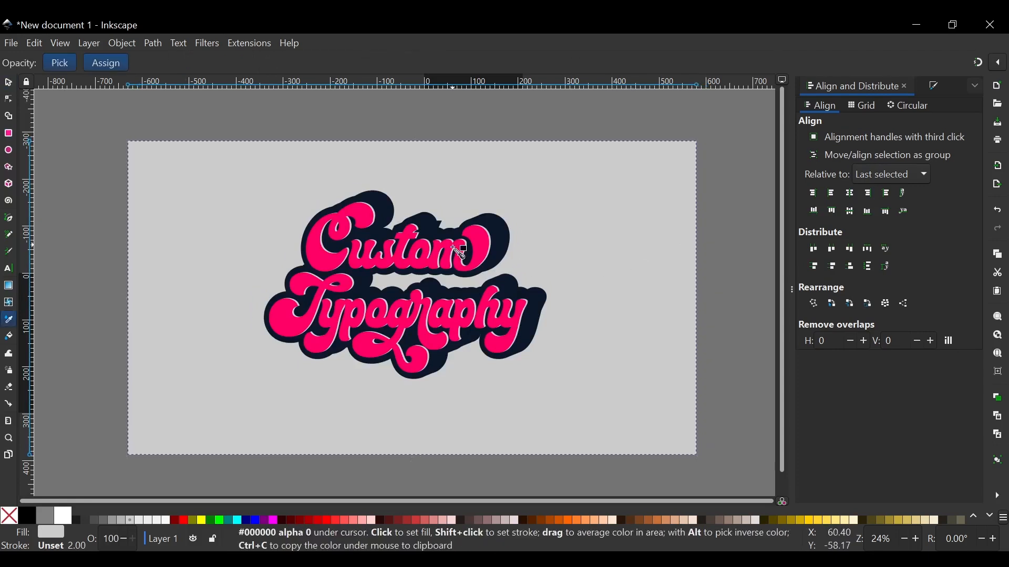
click(503, 239)
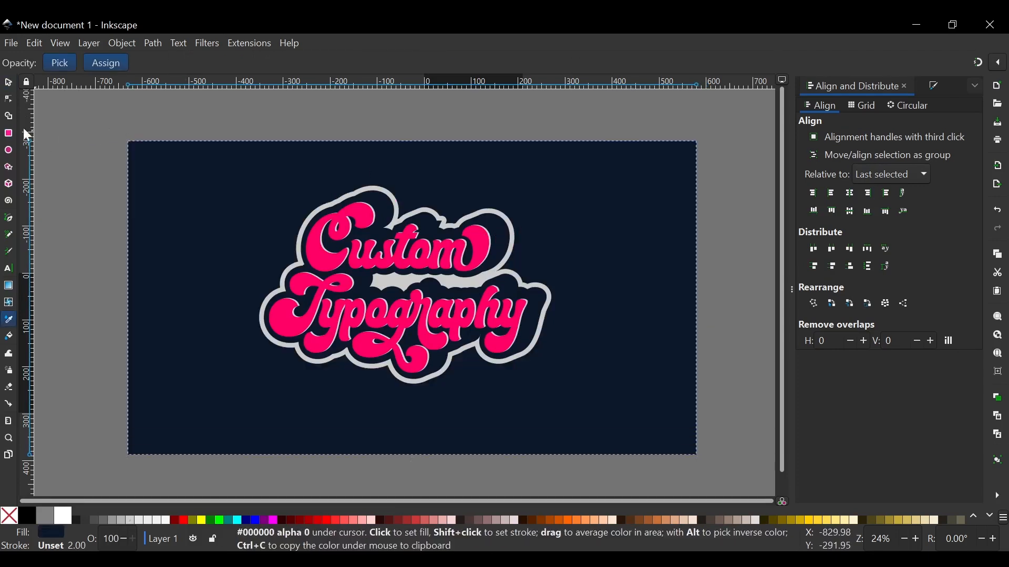
click(8, 84)
scroll(427, 235, up, 1)
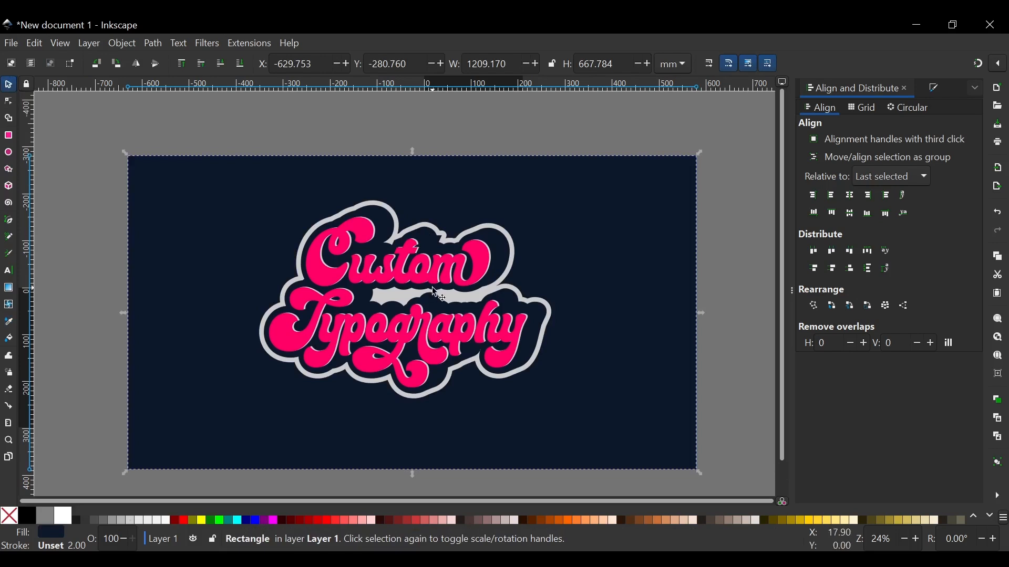
scroll(435, 293, up, 1)
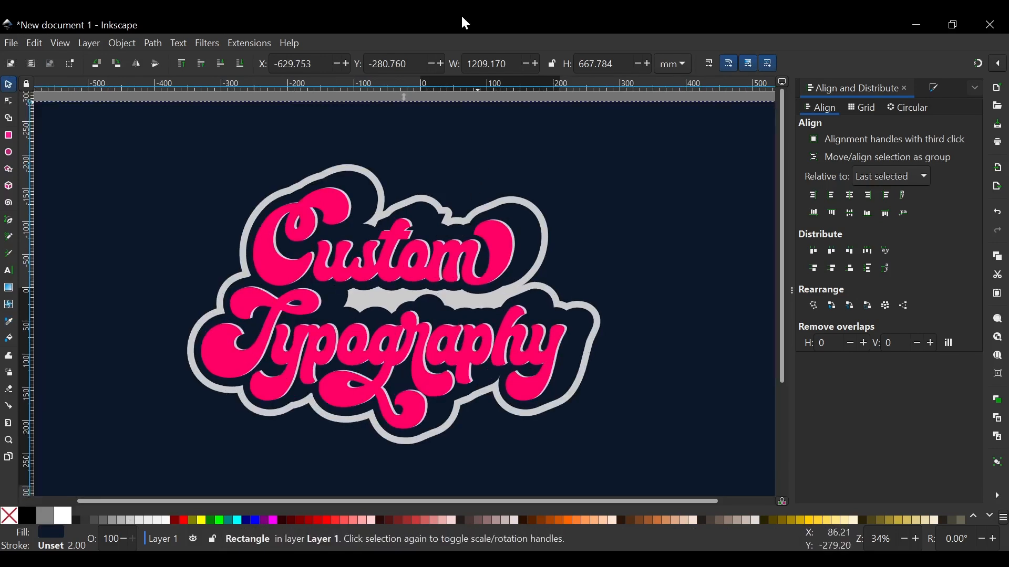